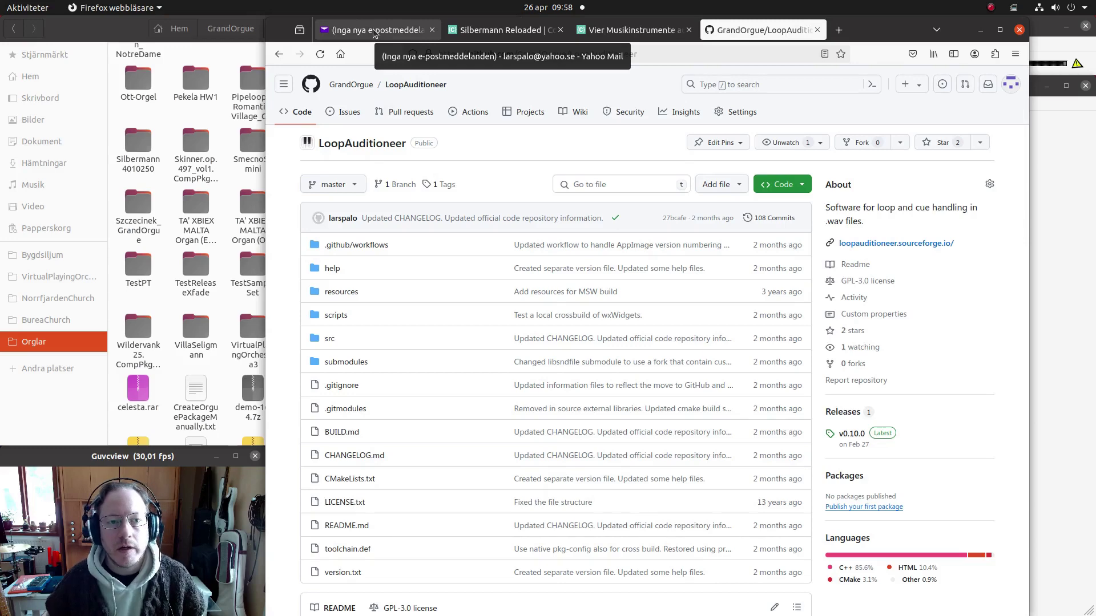
# Show the 'Grand Orgue sampleset' e-mail about building a sample set from Silbermann recordings.
pyautogui.click(374, 33)
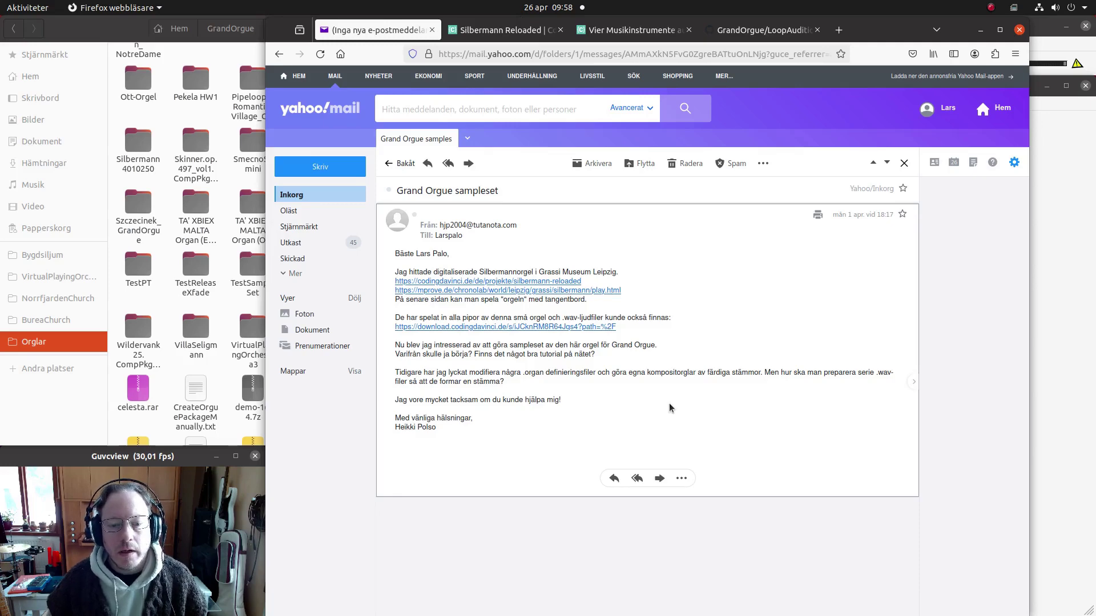
# Move from the Silbermann Reloaded page to the Vier Musikinstrumente dataset page.
pyautogui.click(503, 31)
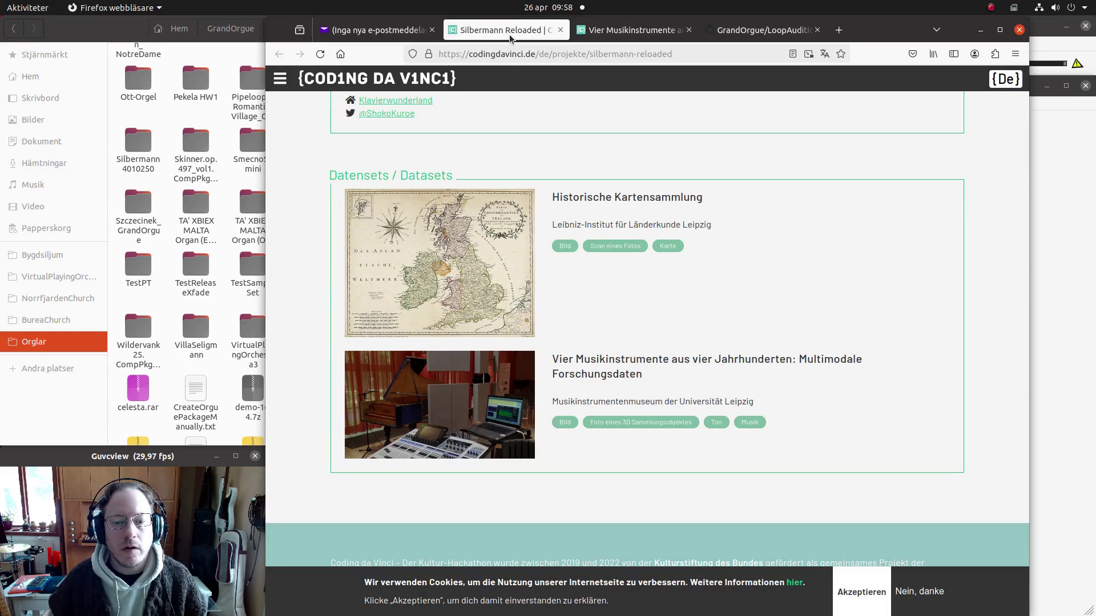
pyautogui.click(610, 32)
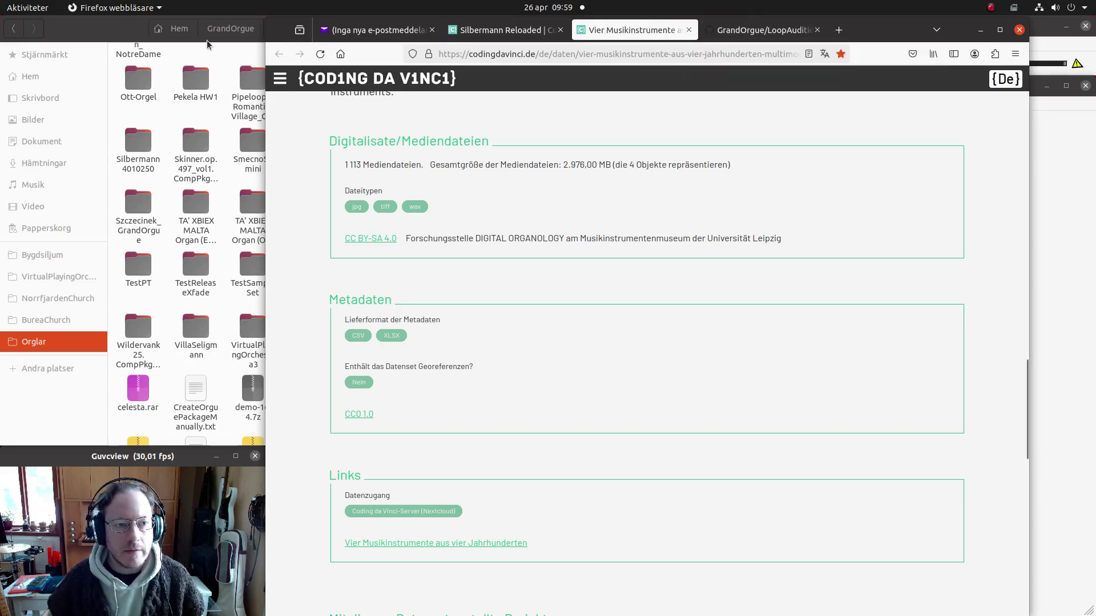
# Browse DIGITAL_ORGANOLOGY into the Silbermann (4010250) Audio › Principal folder.
pyautogui.click(83, 33)
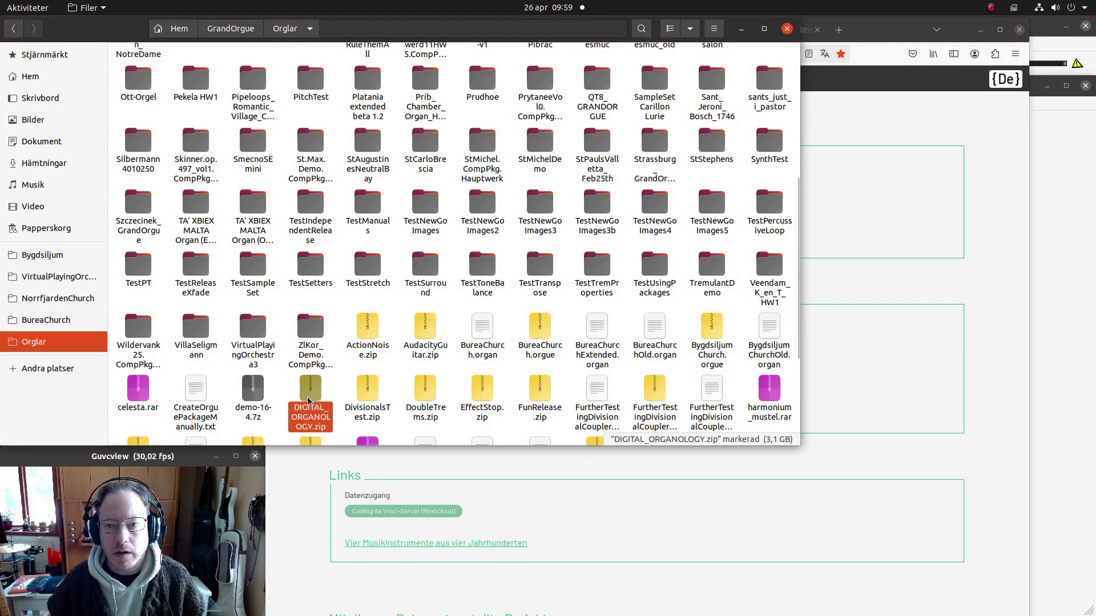
pyautogui.scroll(5, 627, 171)
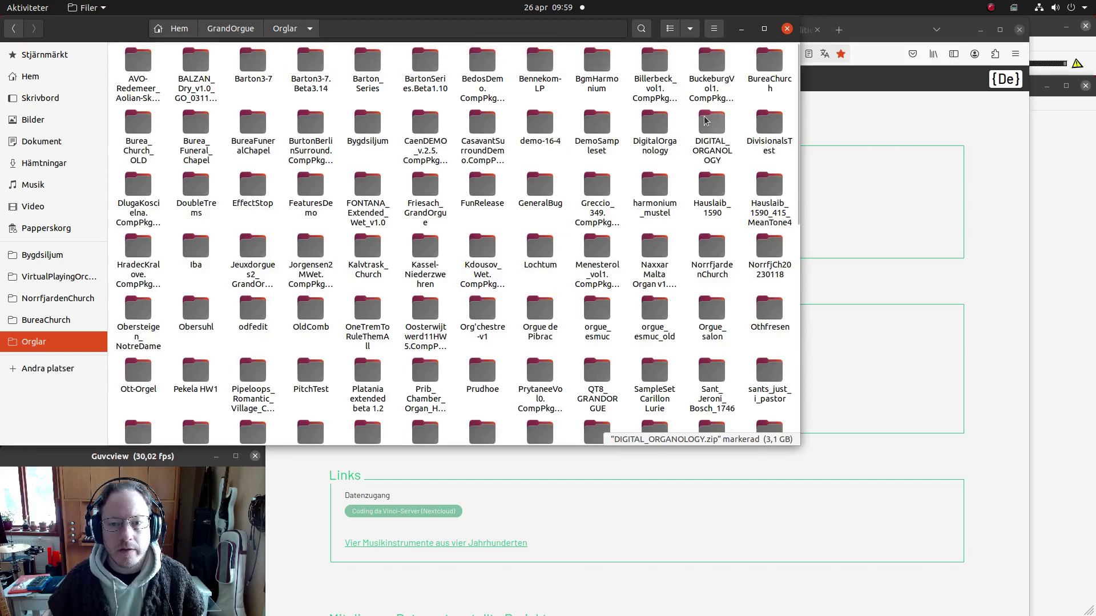
pyautogui.doubleClick(708, 122)
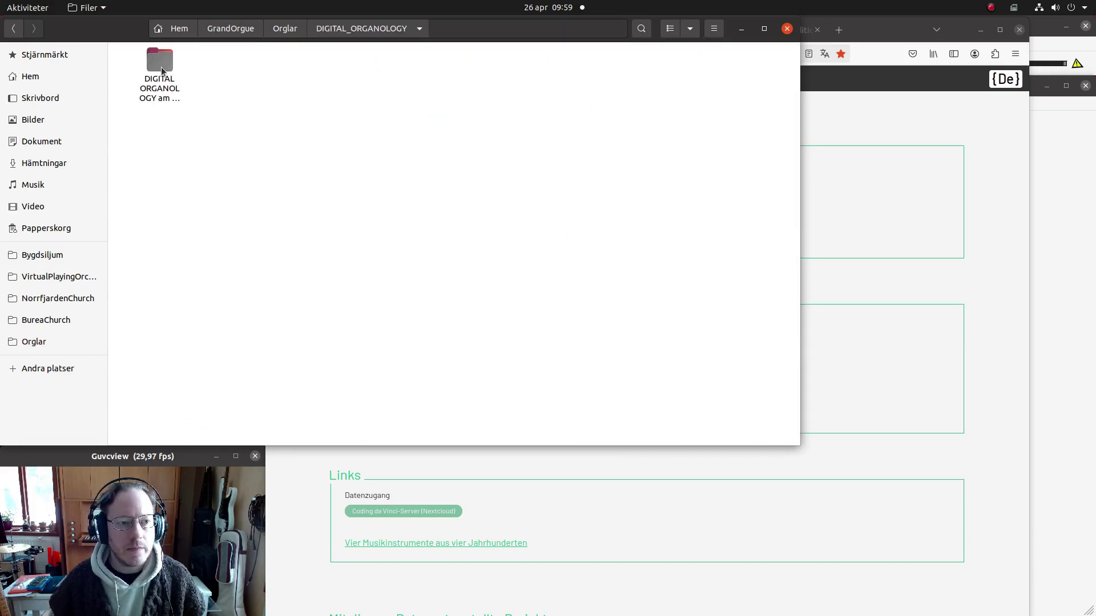
pyautogui.doubleClick(161, 68)
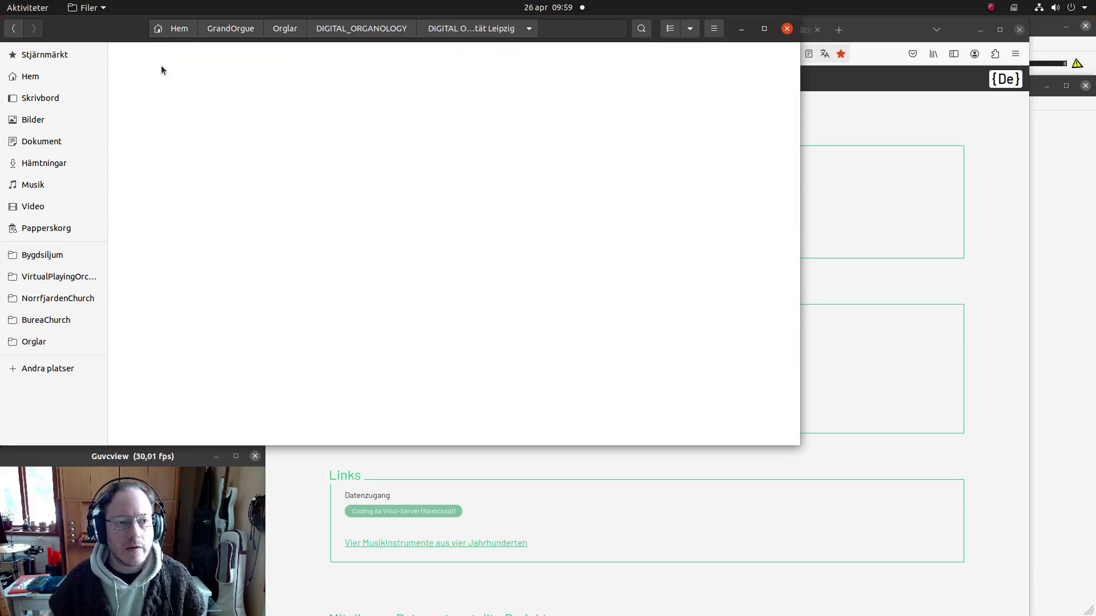
pyautogui.click(278, 63)
pyautogui.doubleClick(278, 64)
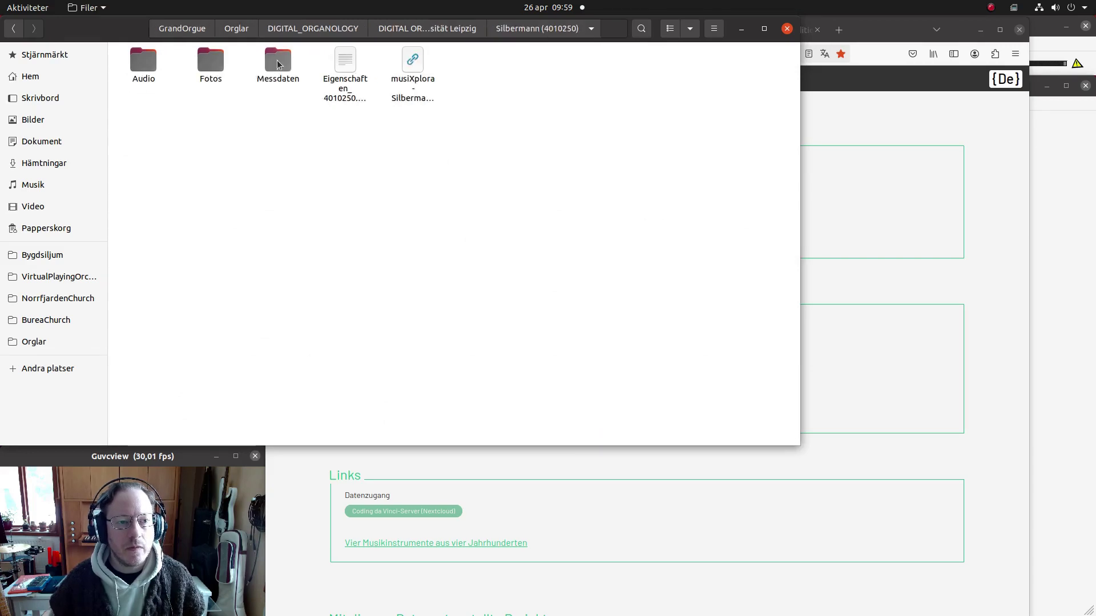
pyautogui.doubleClick(144, 62)
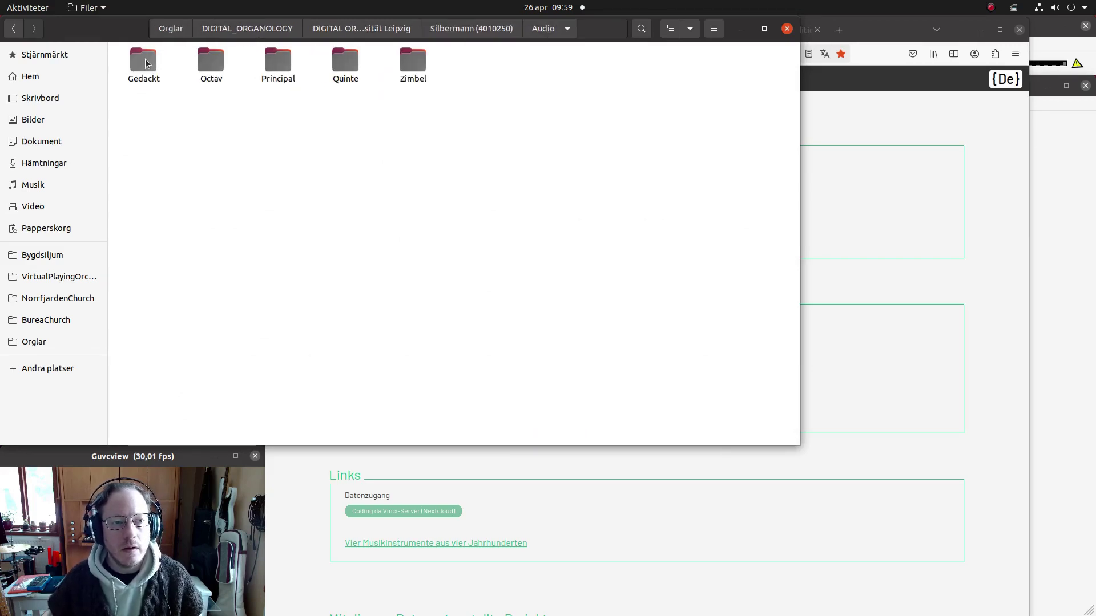
pyautogui.doubleClick(279, 64)
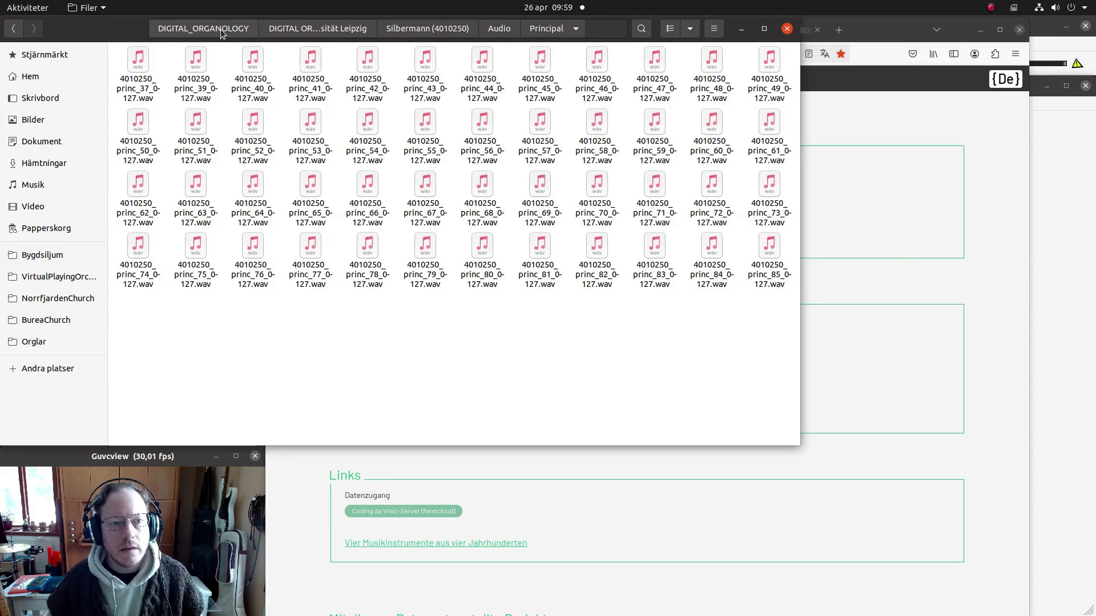
# Go back up to Orglar and reopen DigitalOrganology › Silbermann › Audio › Principal.
pyautogui.click(282, 29)
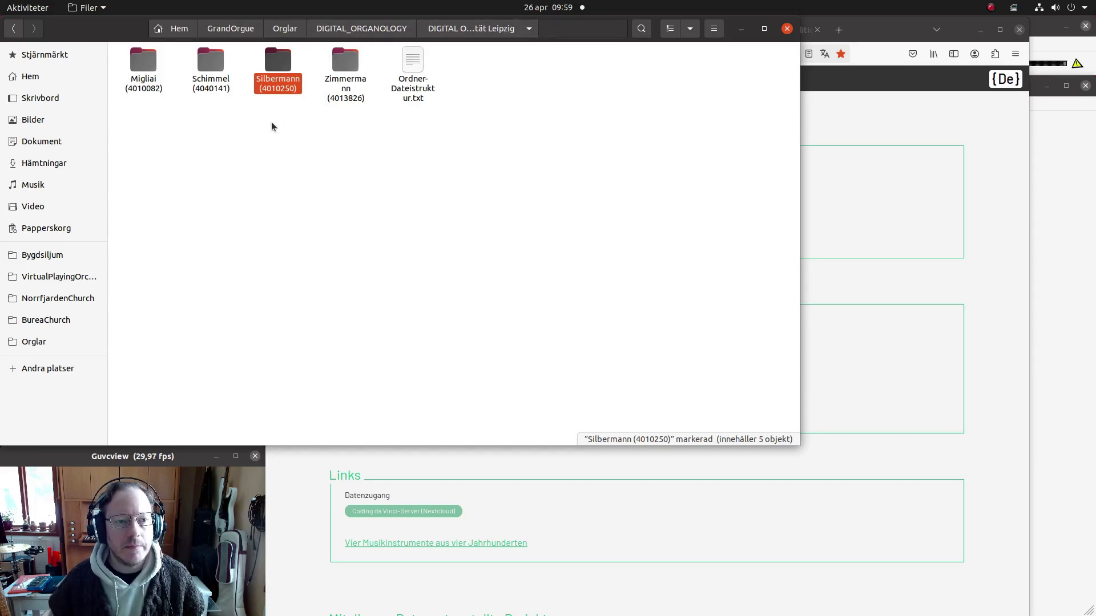
pyautogui.click(285, 28)
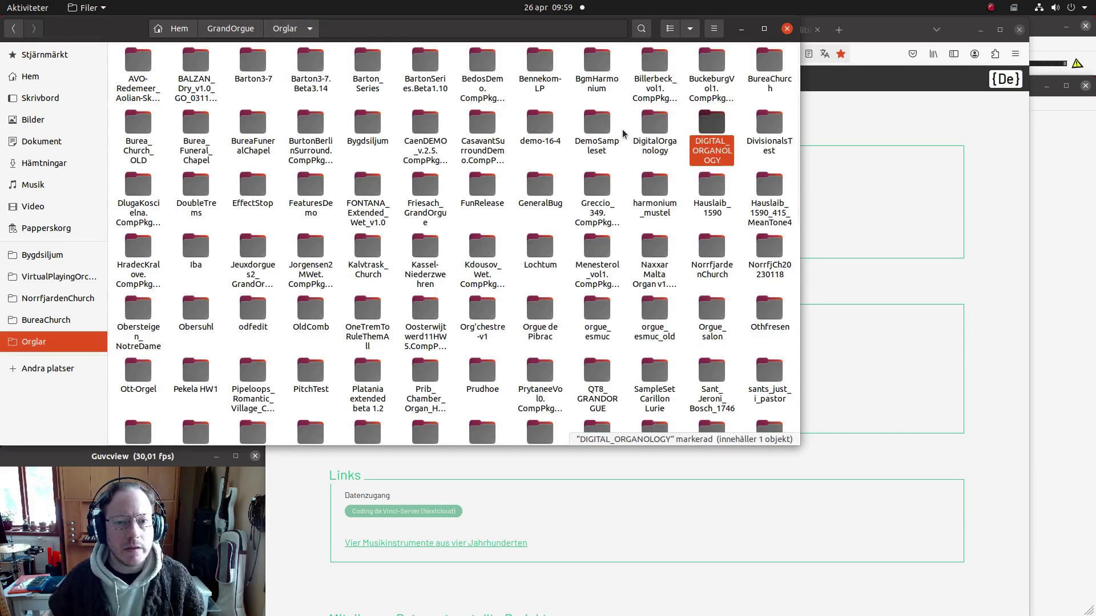
pyautogui.doubleClick(653, 134)
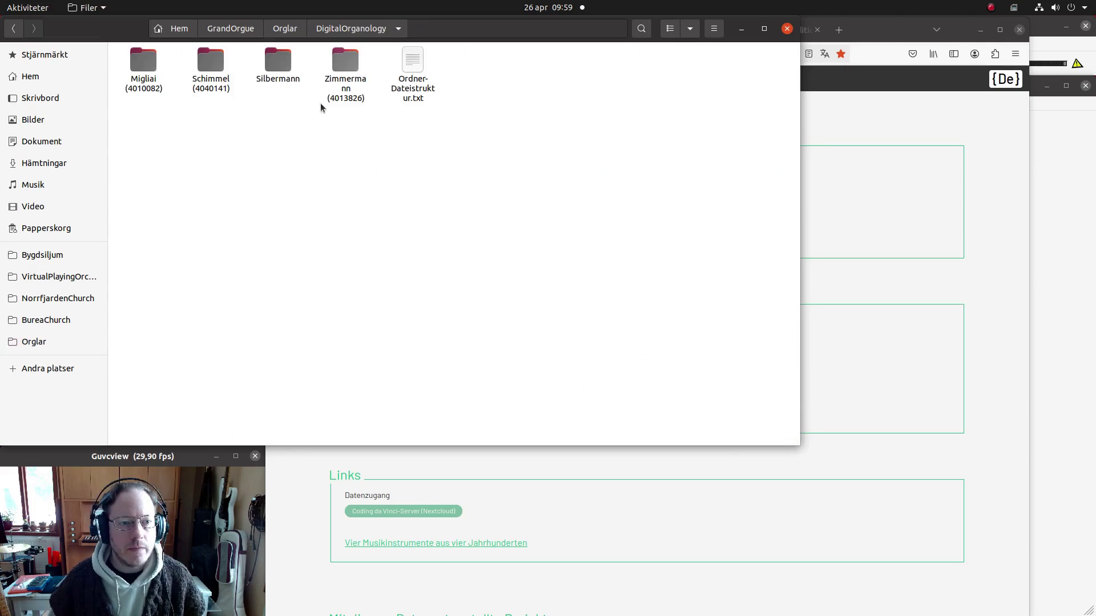
pyautogui.doubleClick(278, 63)
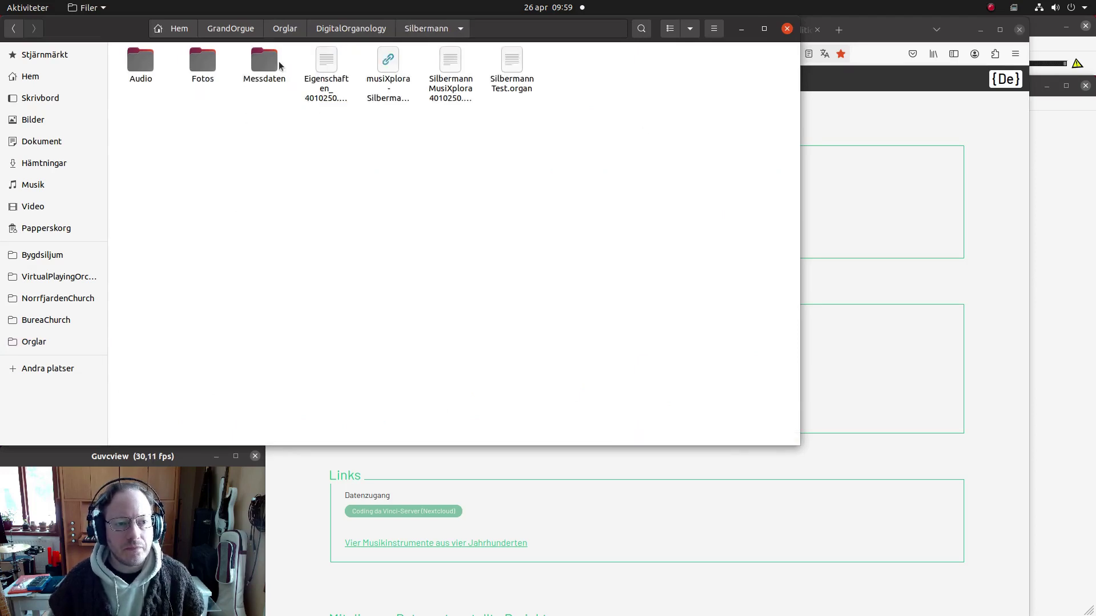
pyautogui.doubleClick(143, 63)
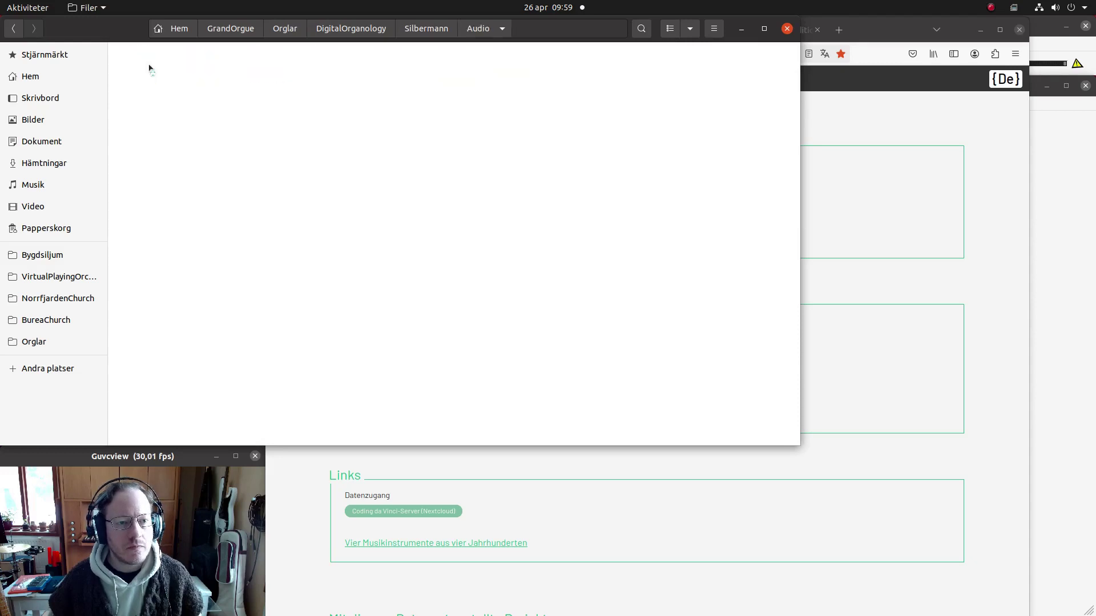
pyautogui.doubleClick(282, 61)
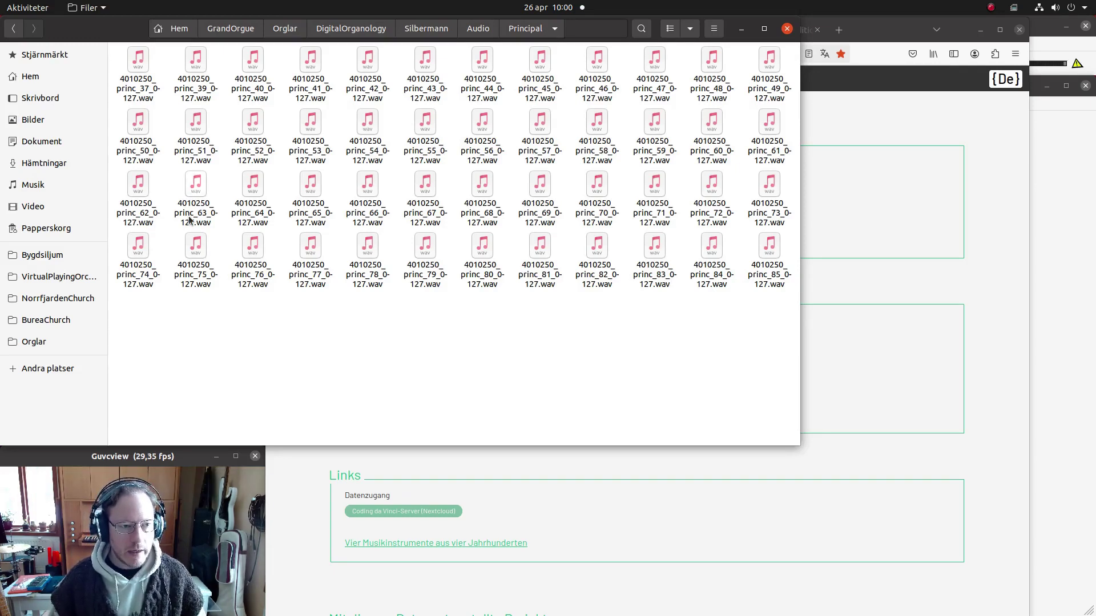
# Batch-rename all 48 Principal wav files, replacing '4010250_princ_' with nothing.
pyautogui.click(144, 73)
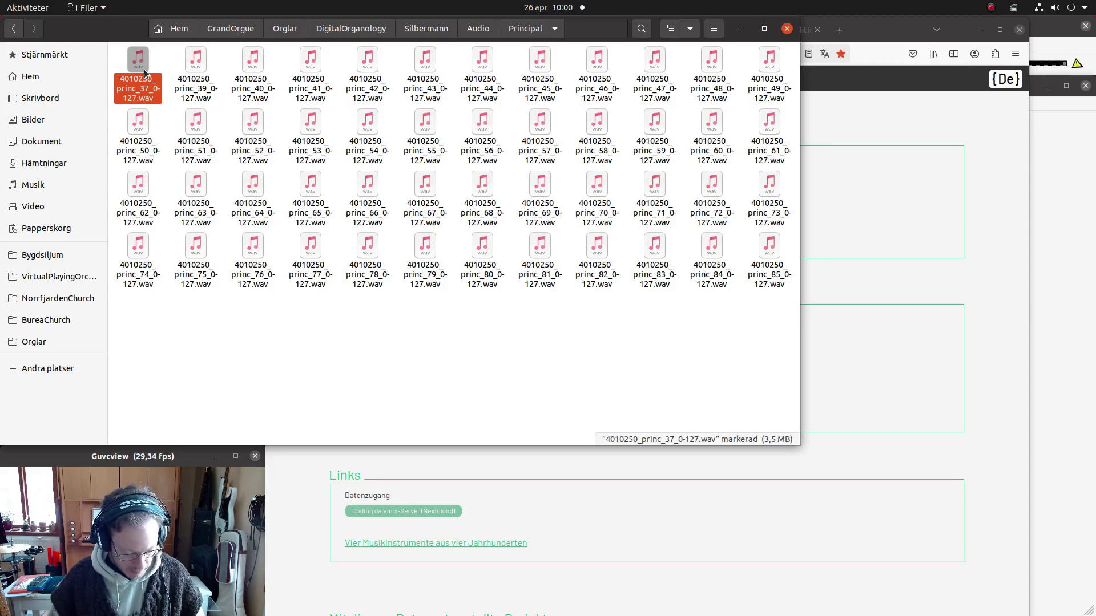
pyautogui.hotkey('ctrl', 'a')
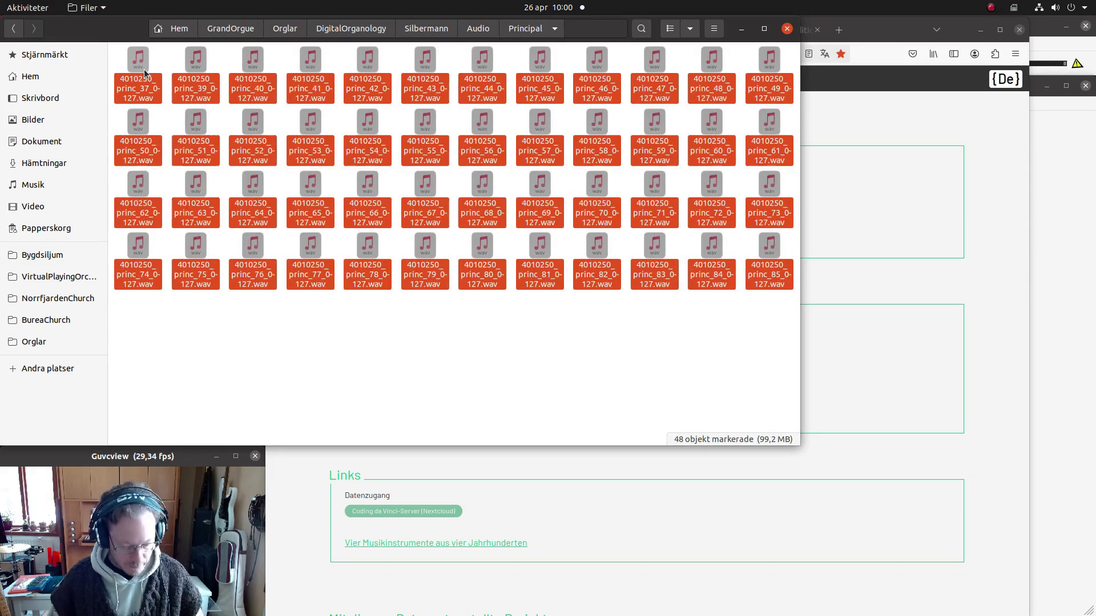
pyautogui.press('F2')
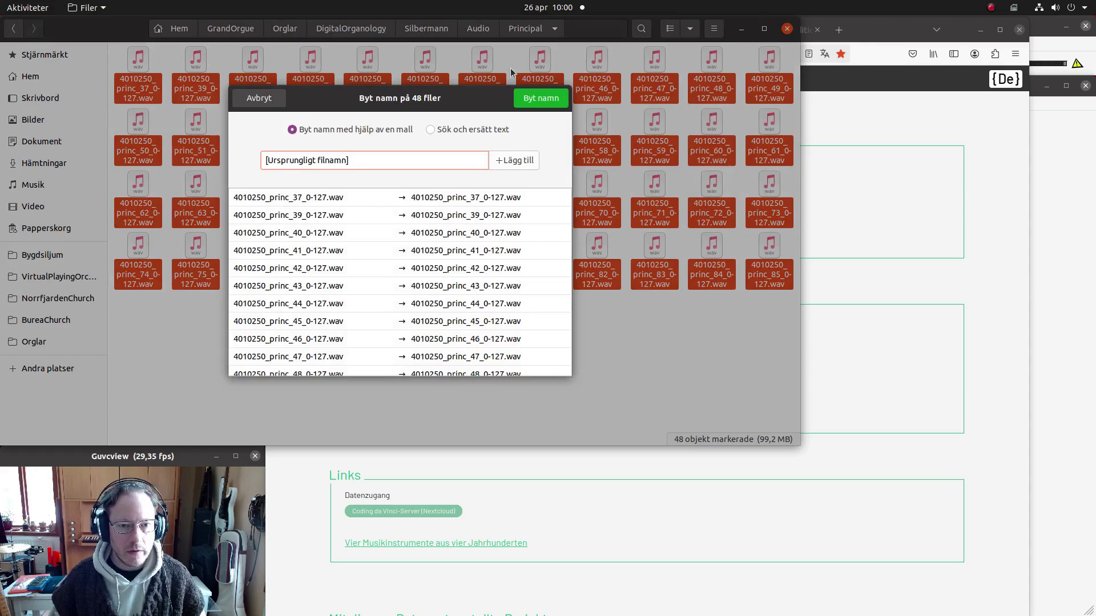
pyautogui.click(432, 130)
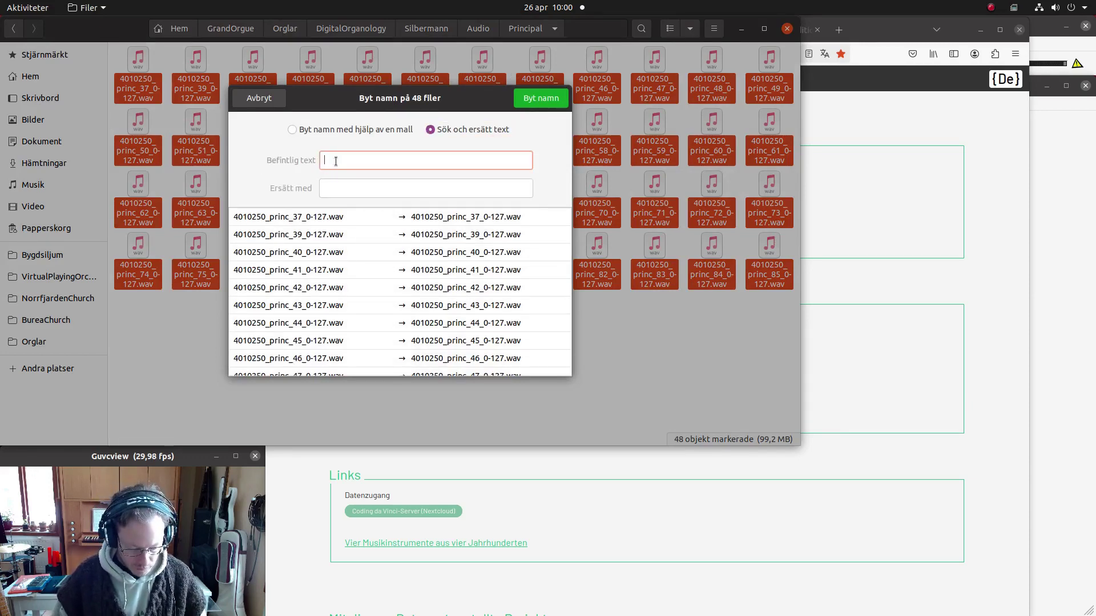
pyautogui.write('401')
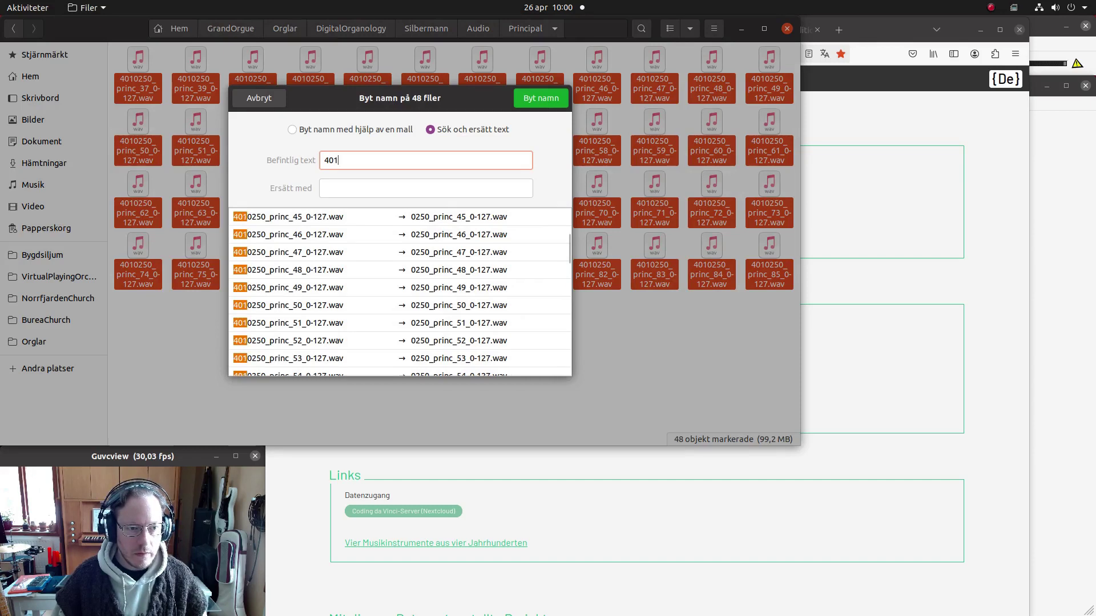
pyautogui.write('0250')
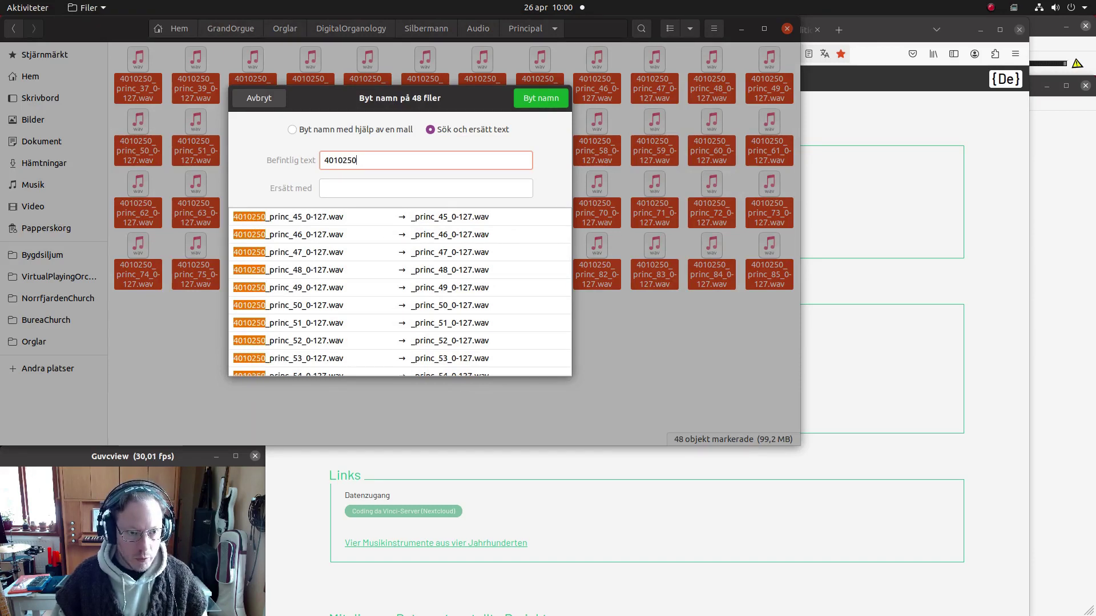
pyautogui.write('_')
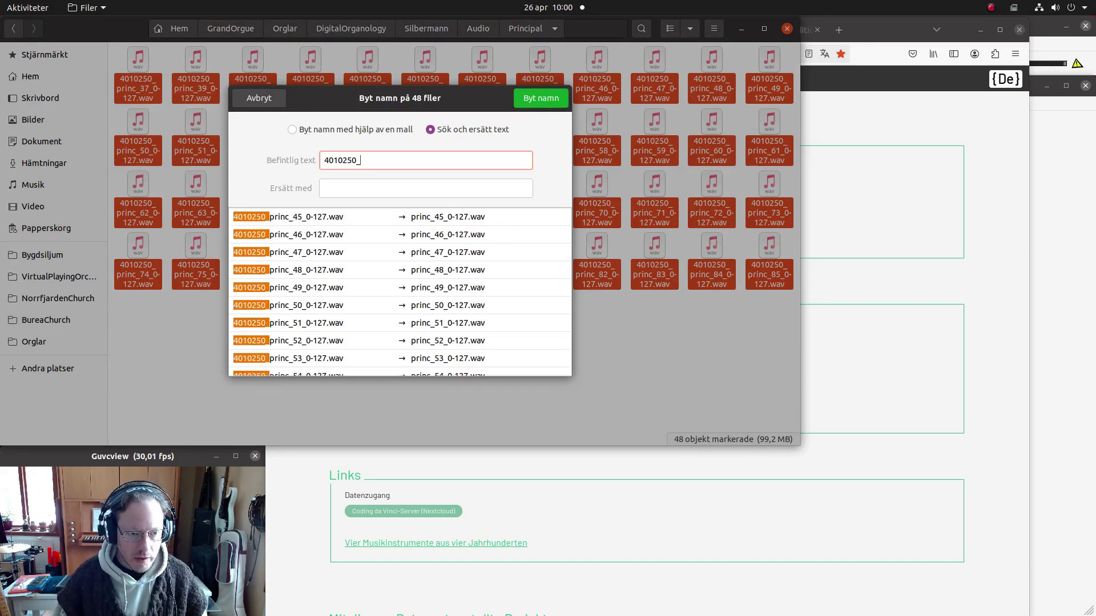
pyautogui.write('pric')
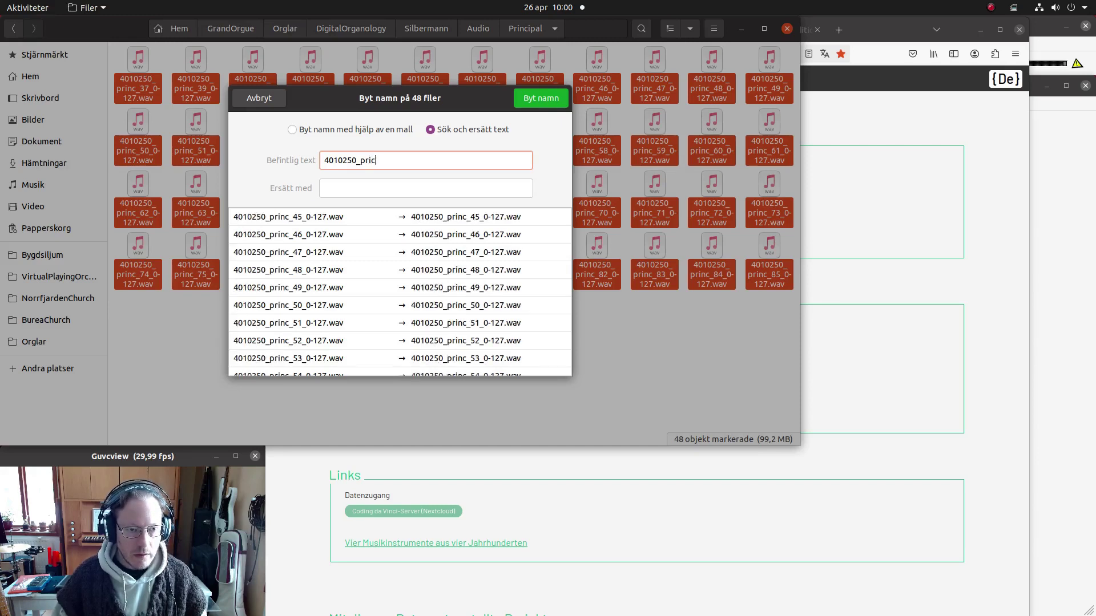
pyautogui.press('BackSpace')
pyautogui.write('nc')
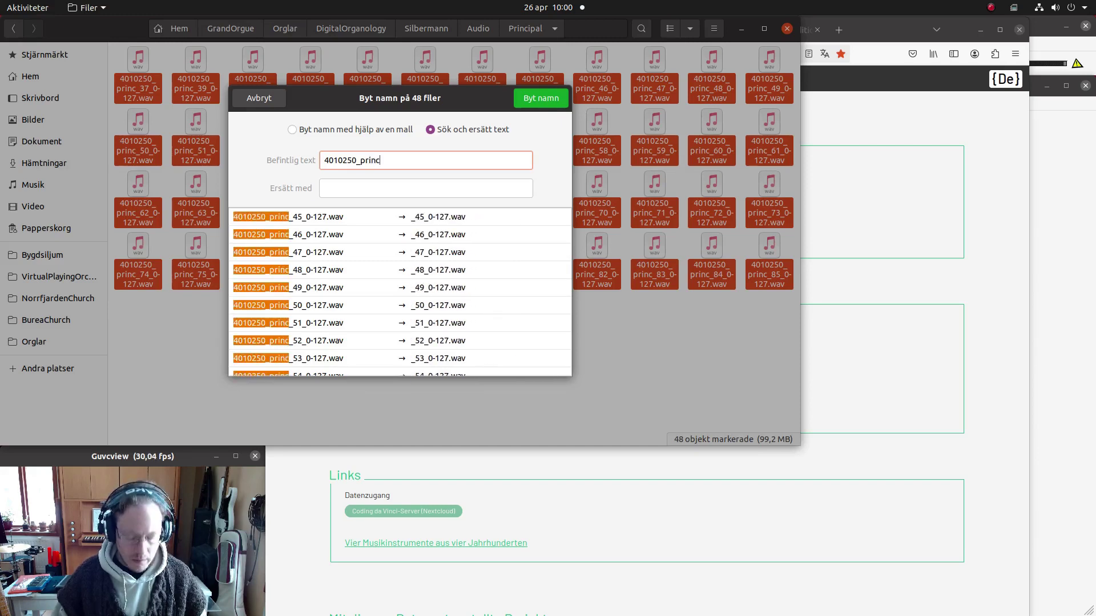
pyautogui.write('_')
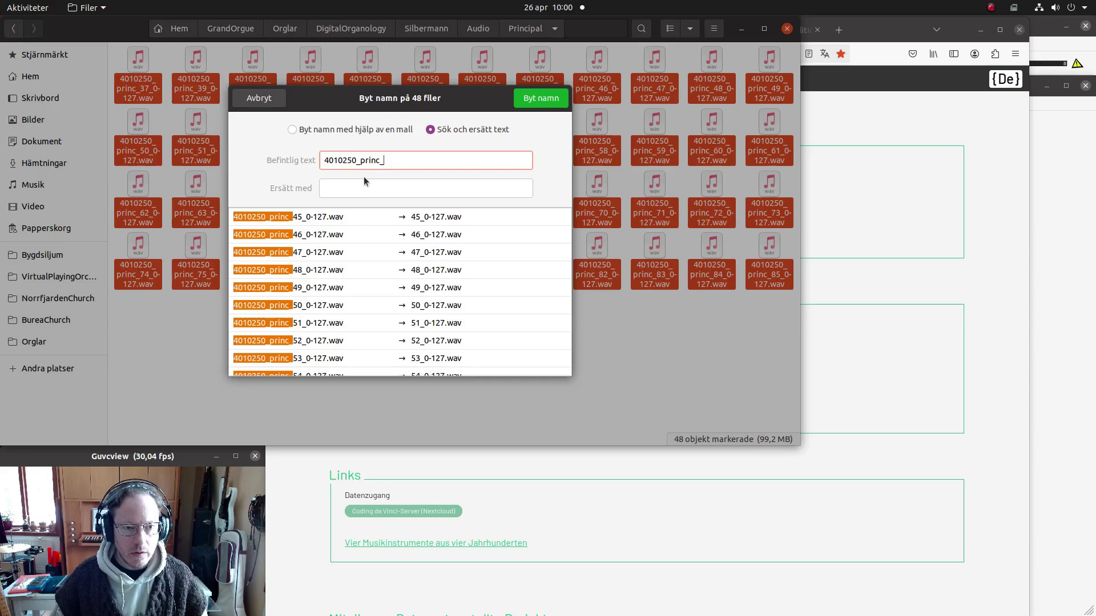
pyautogui.click(534, 98)
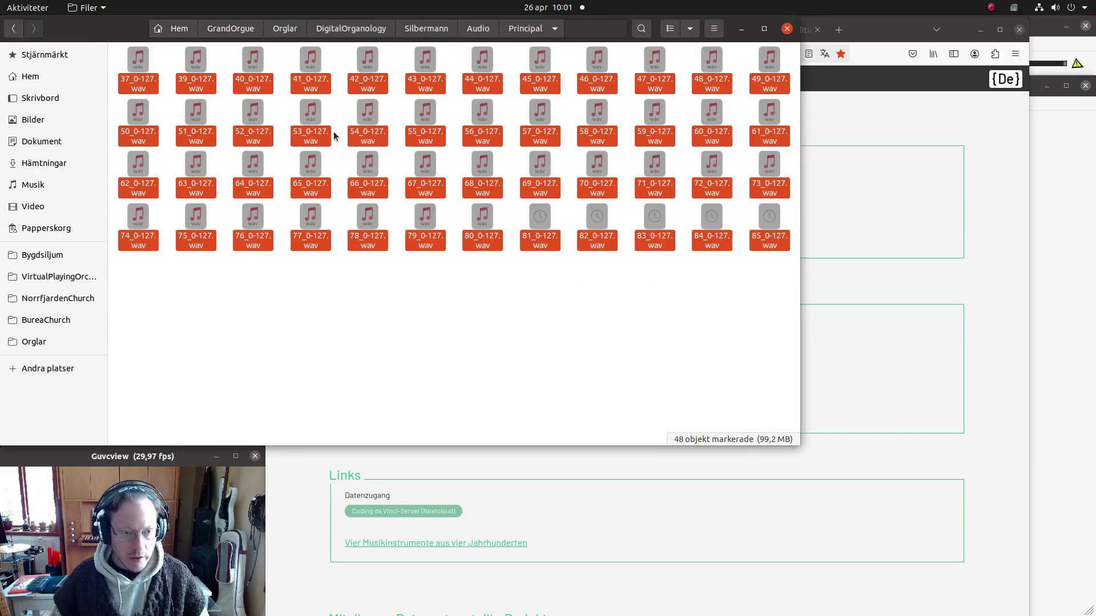
# Batch-rename the 48 samples, replacing '_0-127' with nothing to get 37.wav through 85.wav.
pyautogui.press('F2')
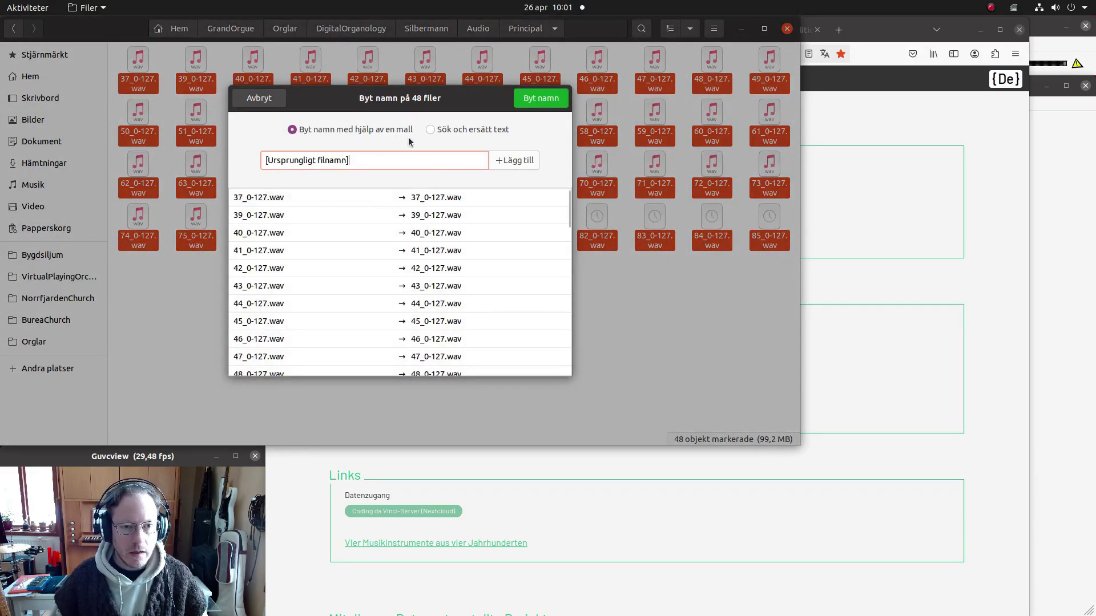
pyautogui.click(430, 129)
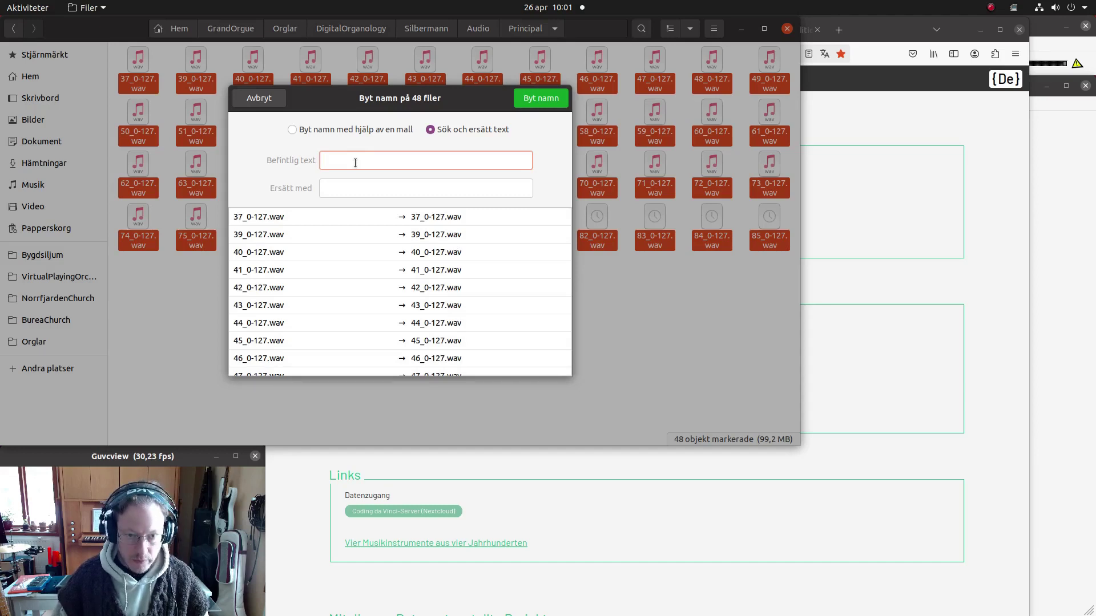
pyautogui.write('0')
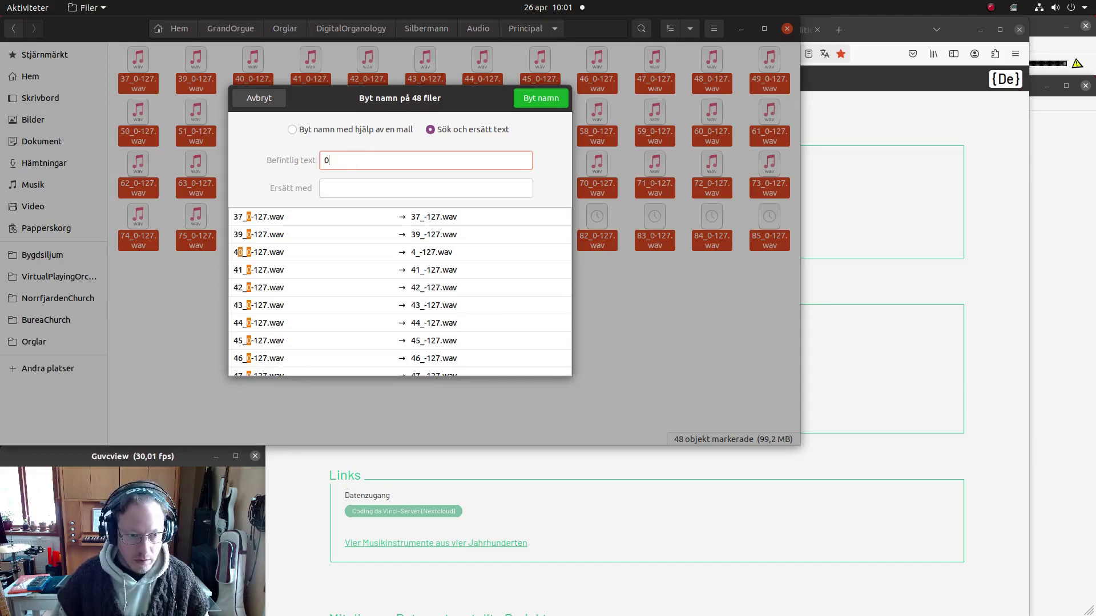
pyautogui.write('_')
pyautogui.press('BackSpace')
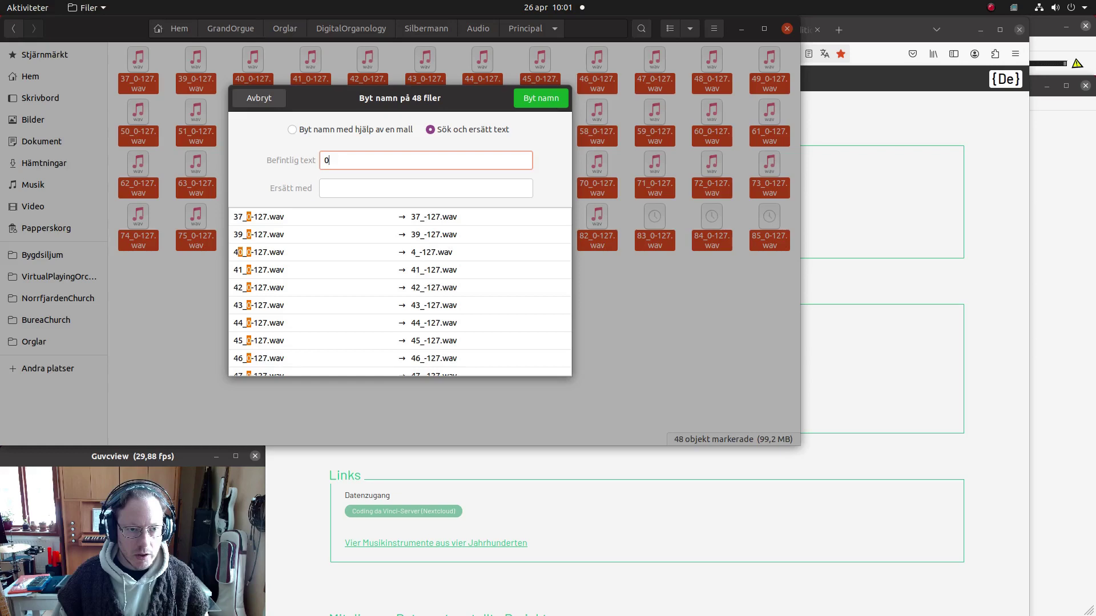
pyautogui.write('-')
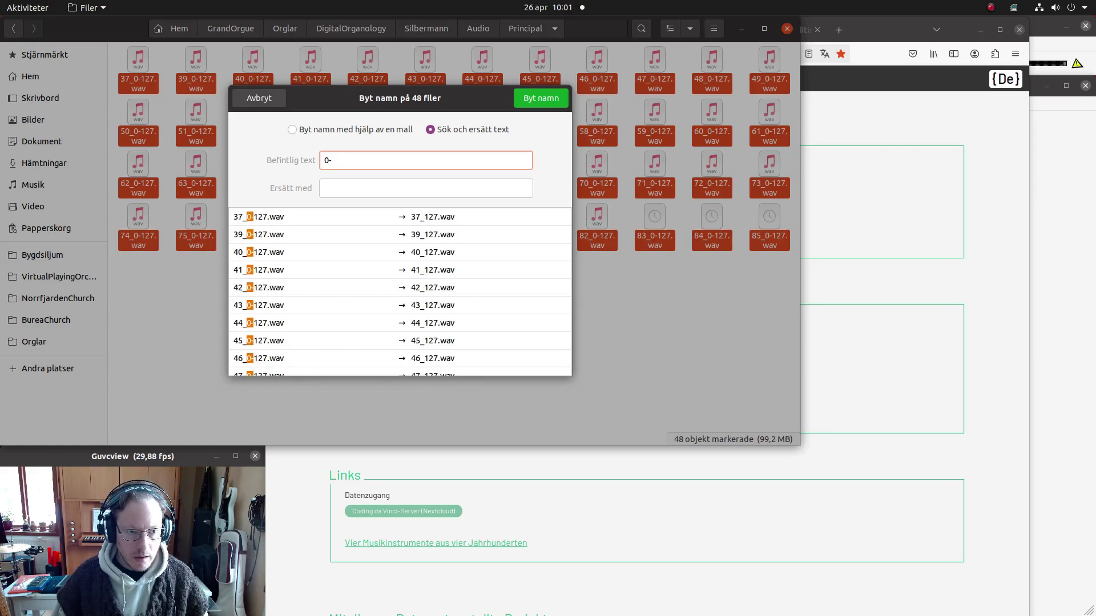
pyautogui.press('BackSpace')
pyautogui.press('BackSpace')
pyautogui.write('_')
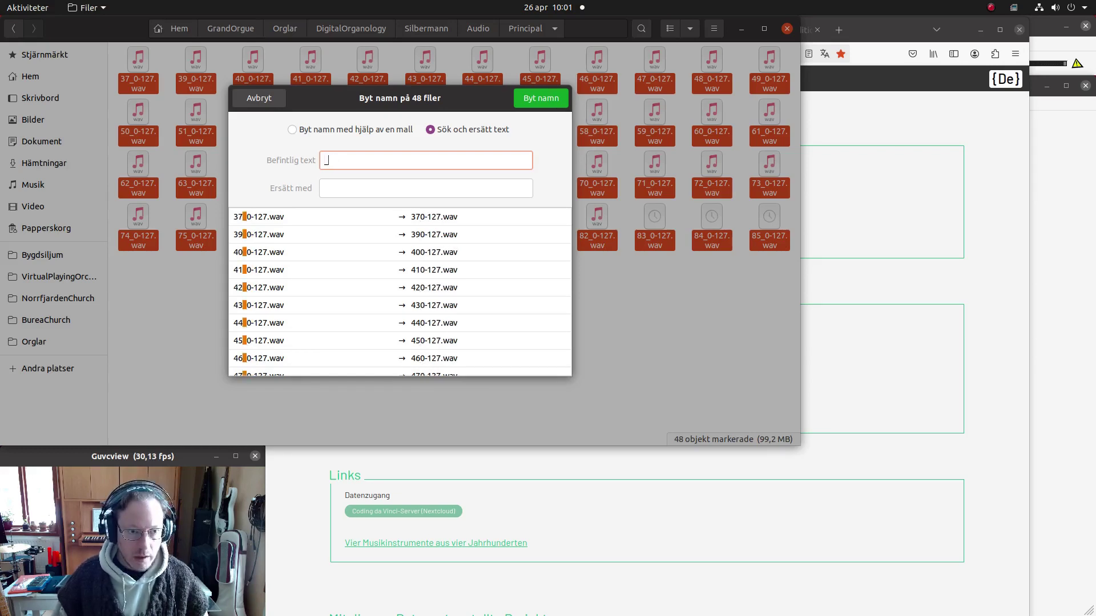
pyautogui.write('+')
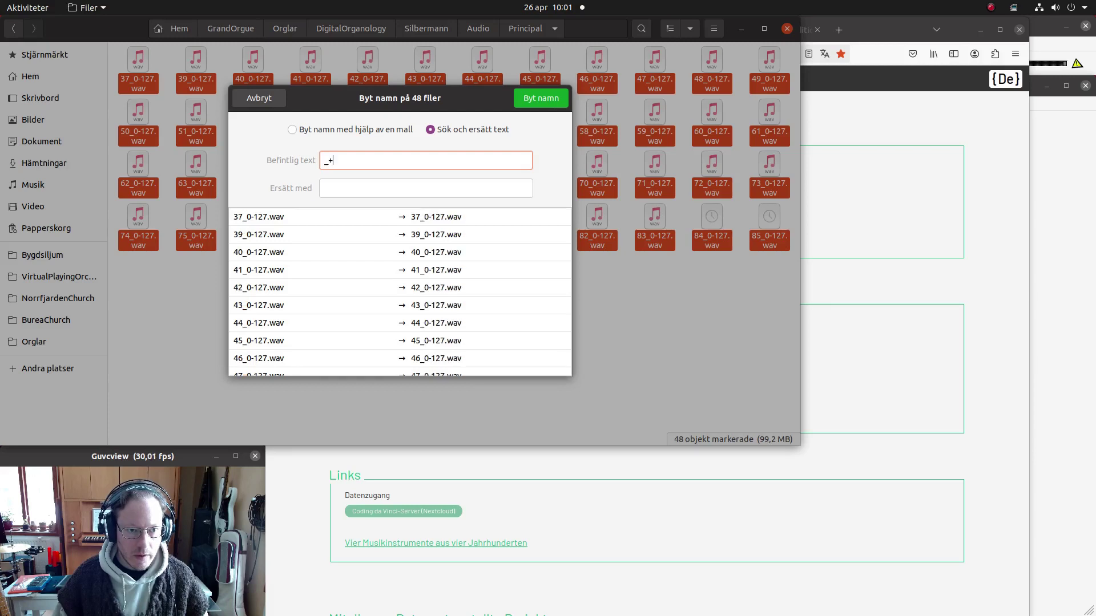
pyautogui.write('0')
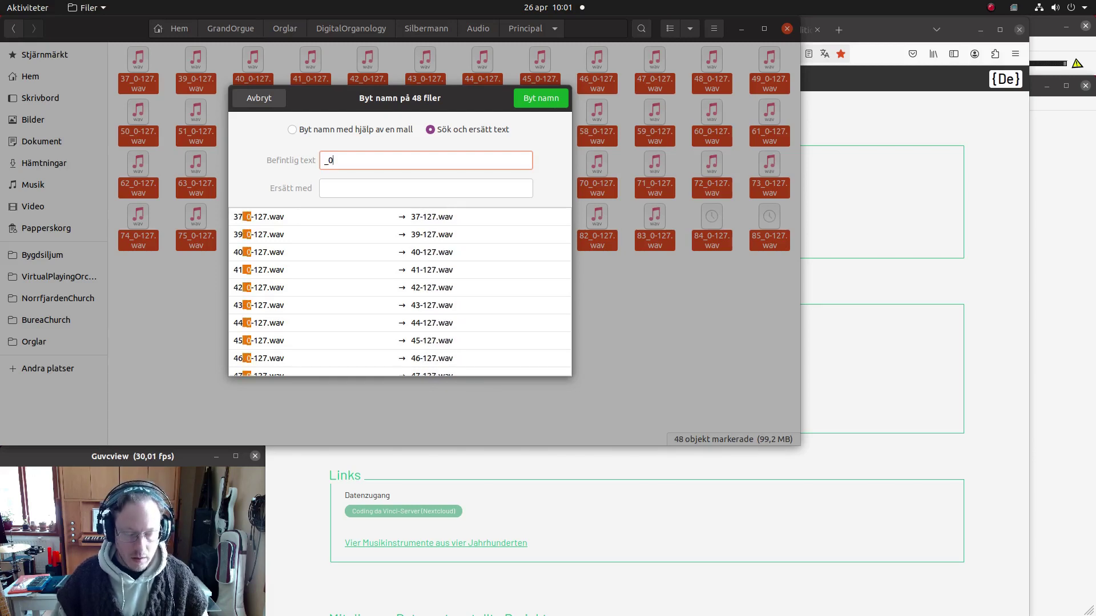
pyautogui.write('-127')
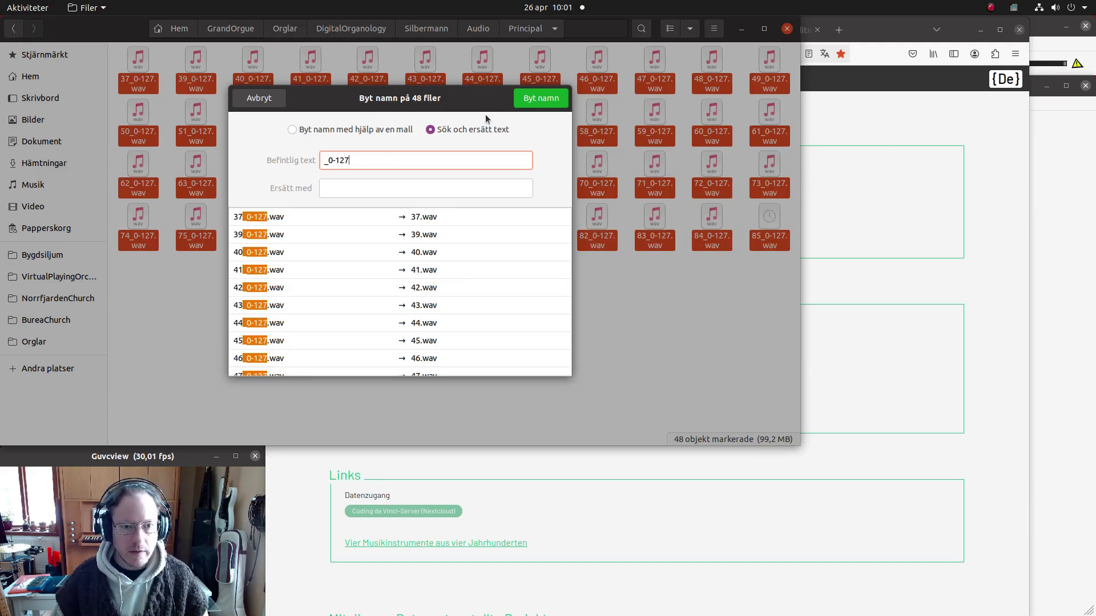
pyautogui.click(534, 101)
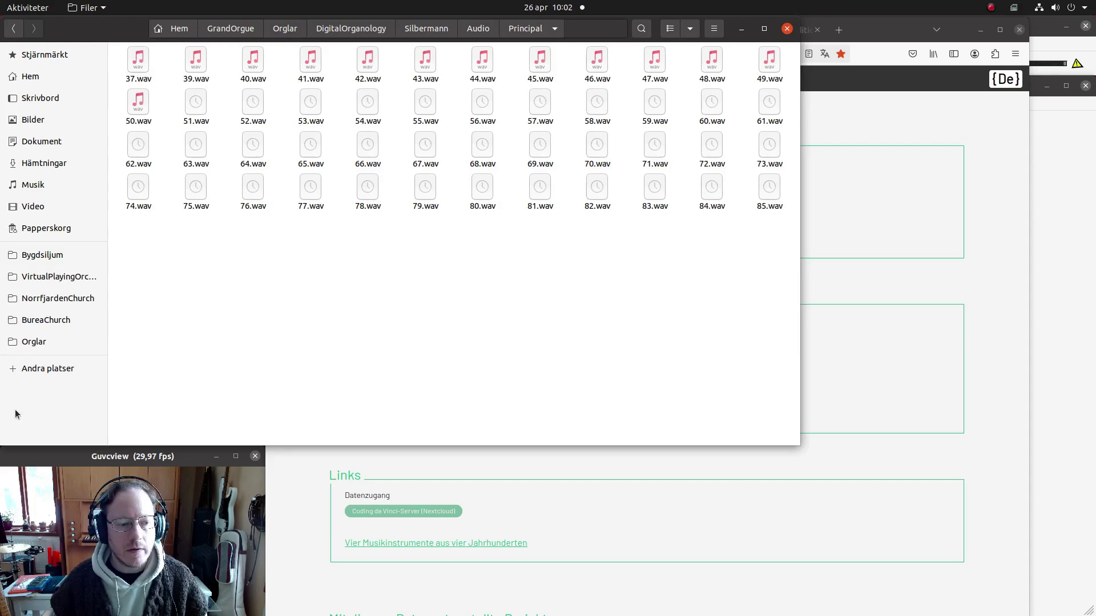
pyautogui.moveTo(2, 371)
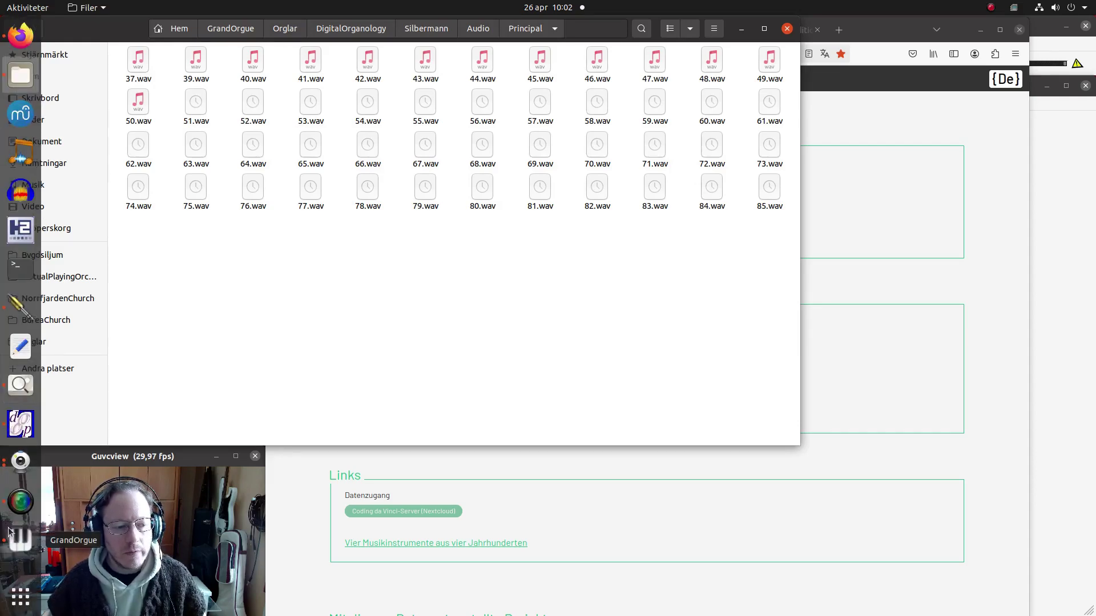
pyautogui.click(20, 384)
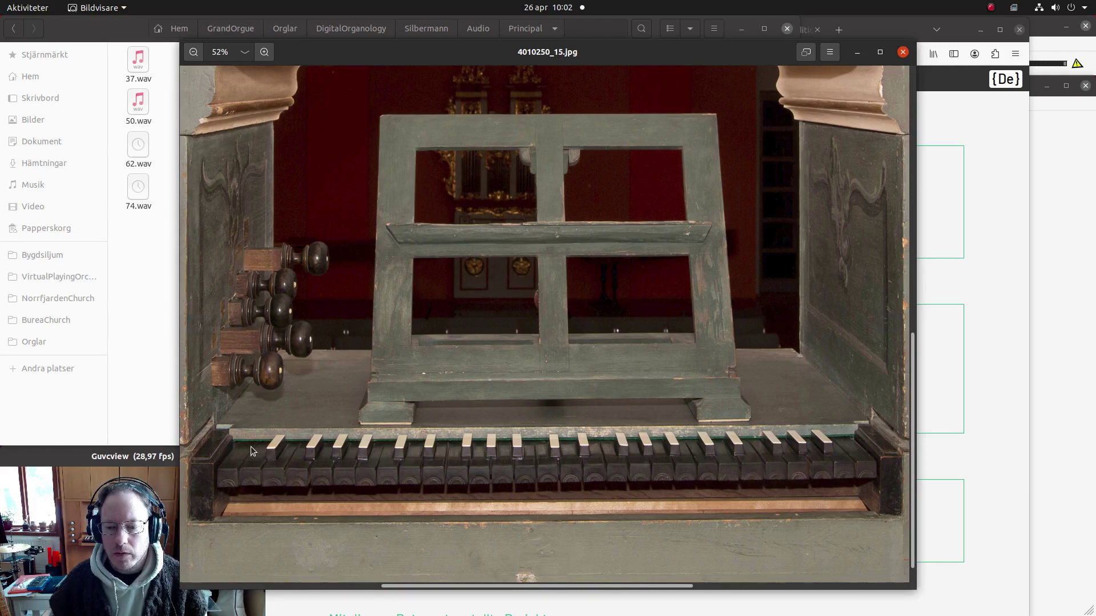
pyautogui.moveTo(254, 449)
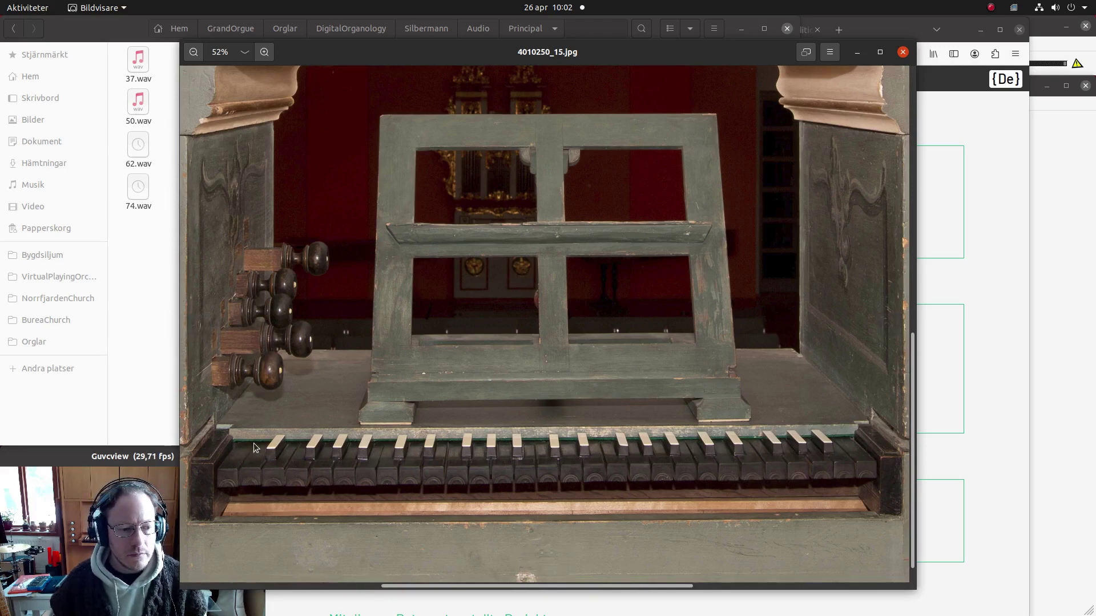
pyautogui.moveTo(666, 276)
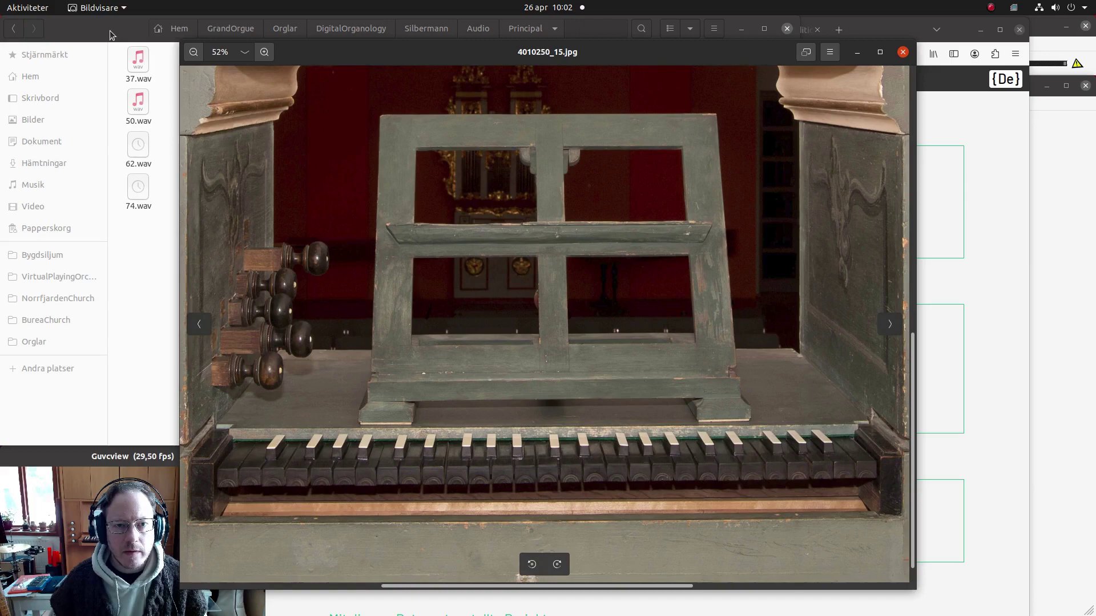
pyautogui.click(146, 57)
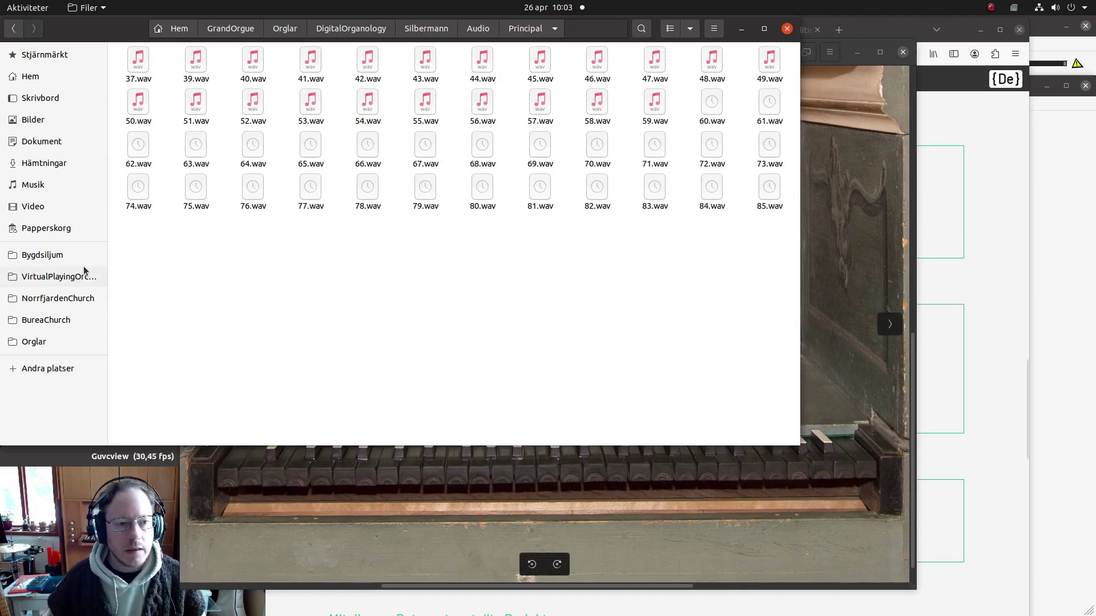
# Bring Firefox forward on the GrandOrgue/LoopAuditioneer GitHub repository page.
pyautogui.moveTo(2, 253)
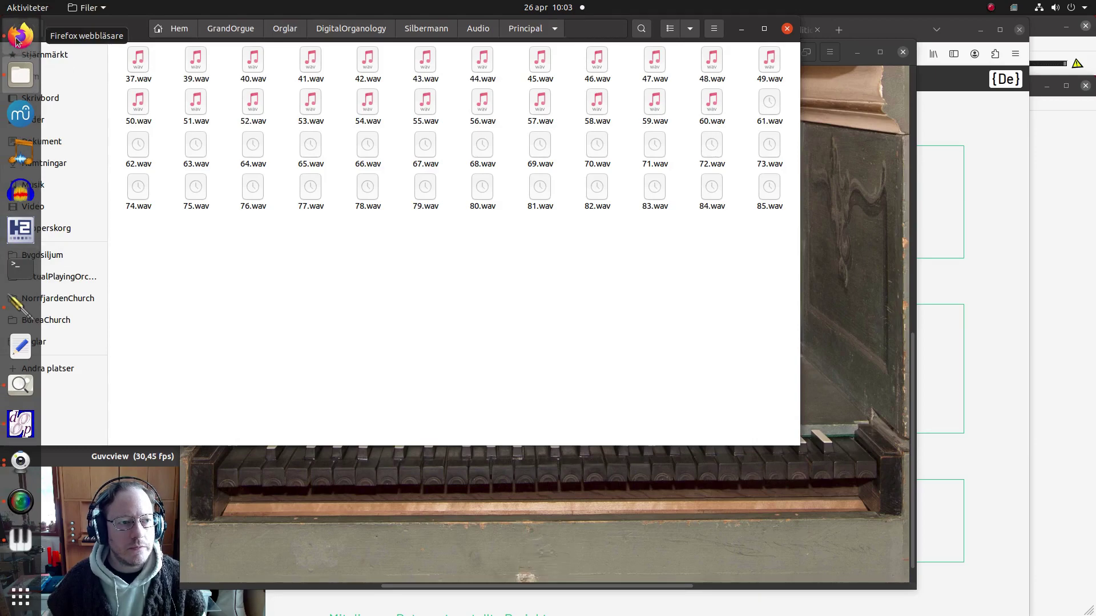
pyautogui.click(21, 36)
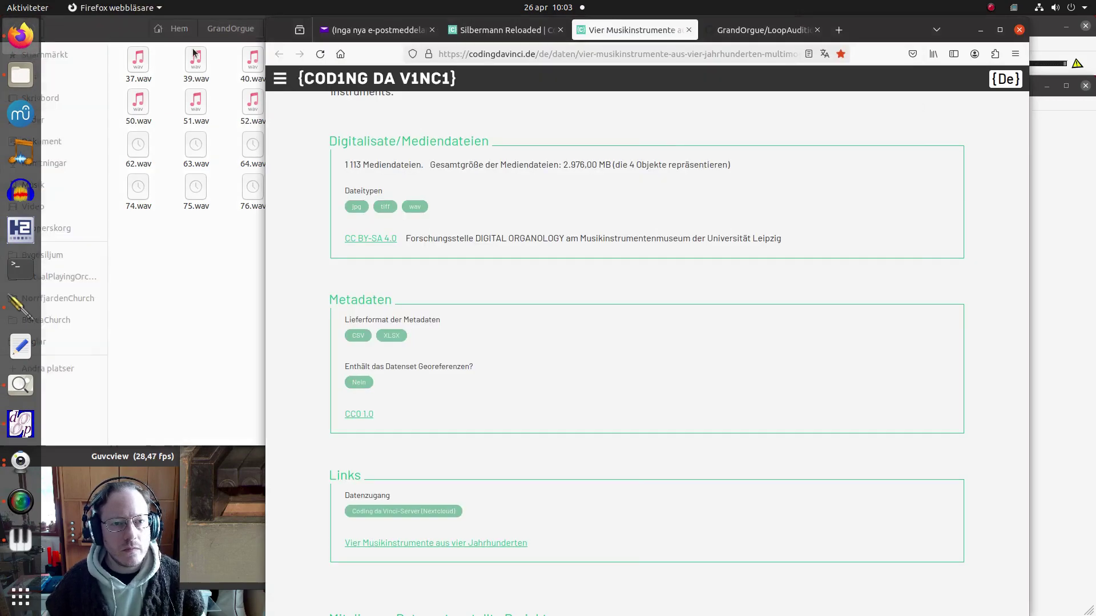
pyautogui.click(739, 30)
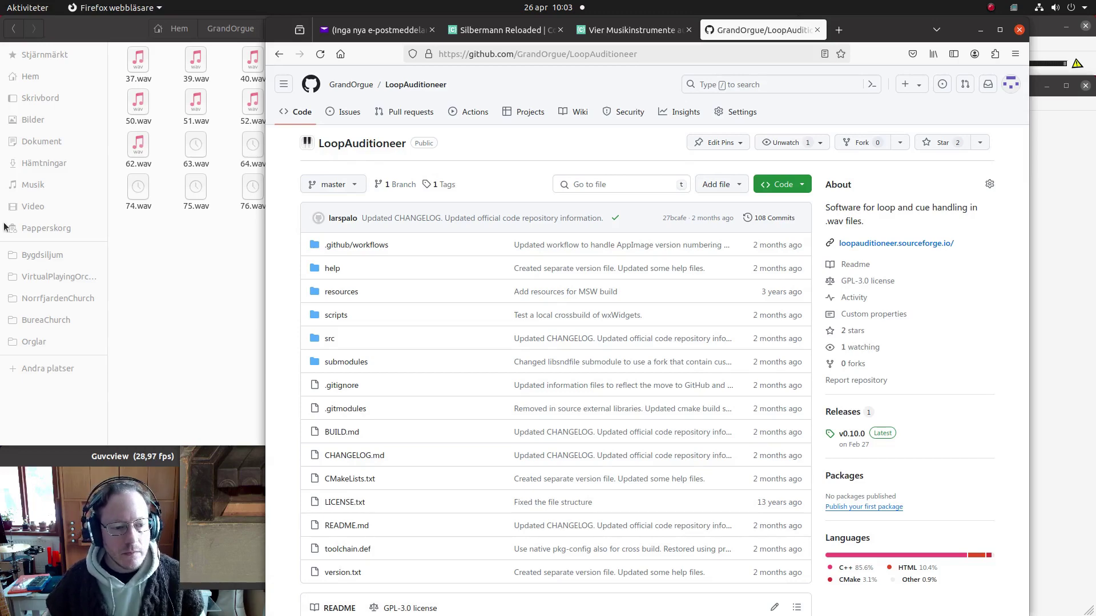
# Launch LoopAuditioneer and enable Autosearch sustainsection in the auto loop search settings.
pyautogui.moveTo(3, 259)
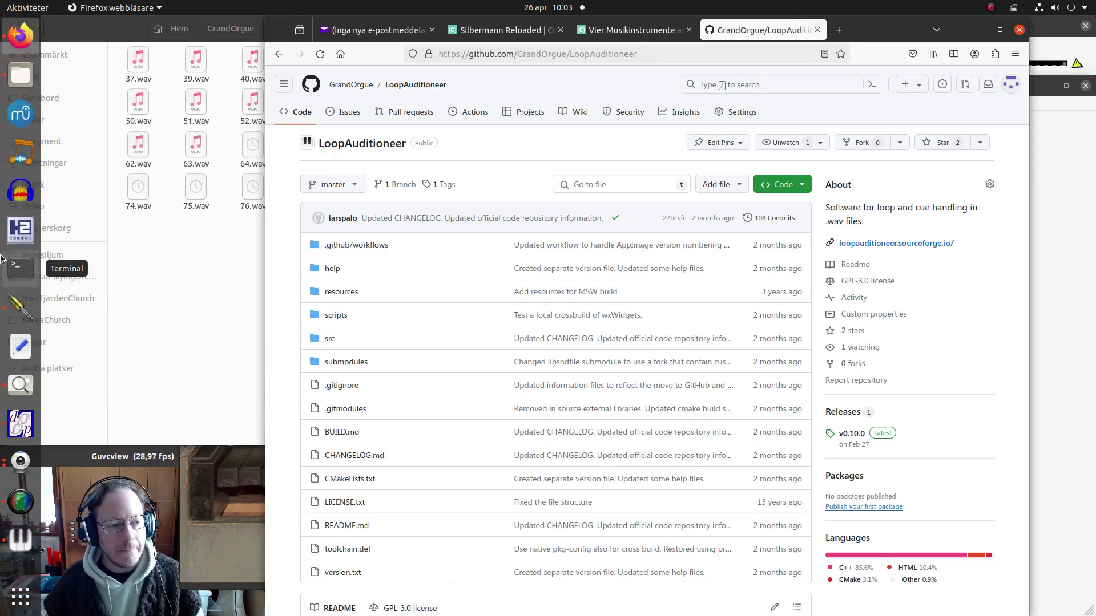
pyautogui.click(20, 425)
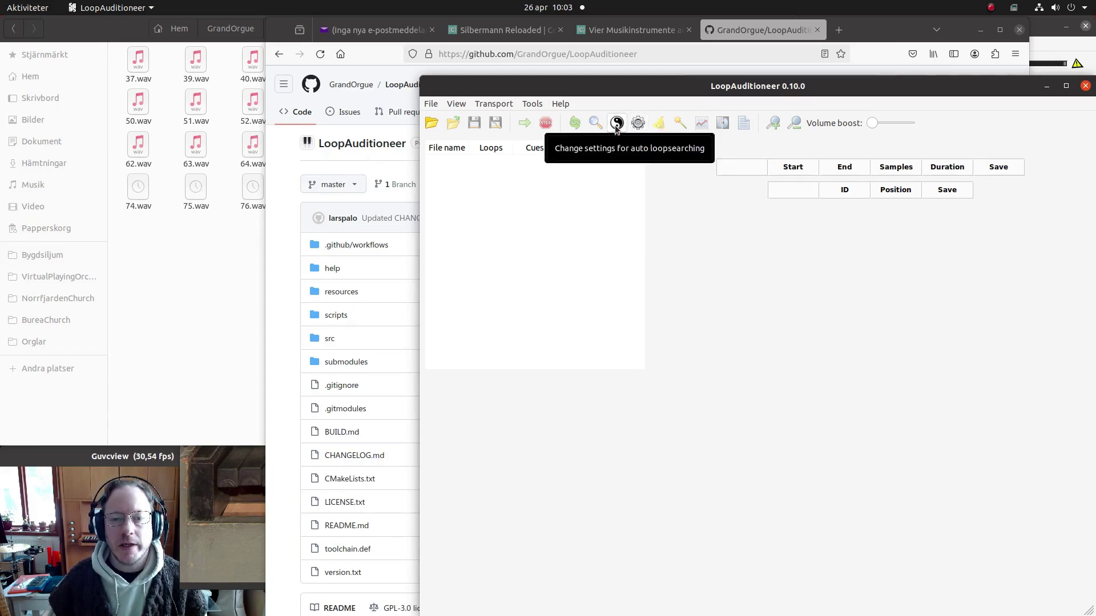
pyautogui.click(616, 123)
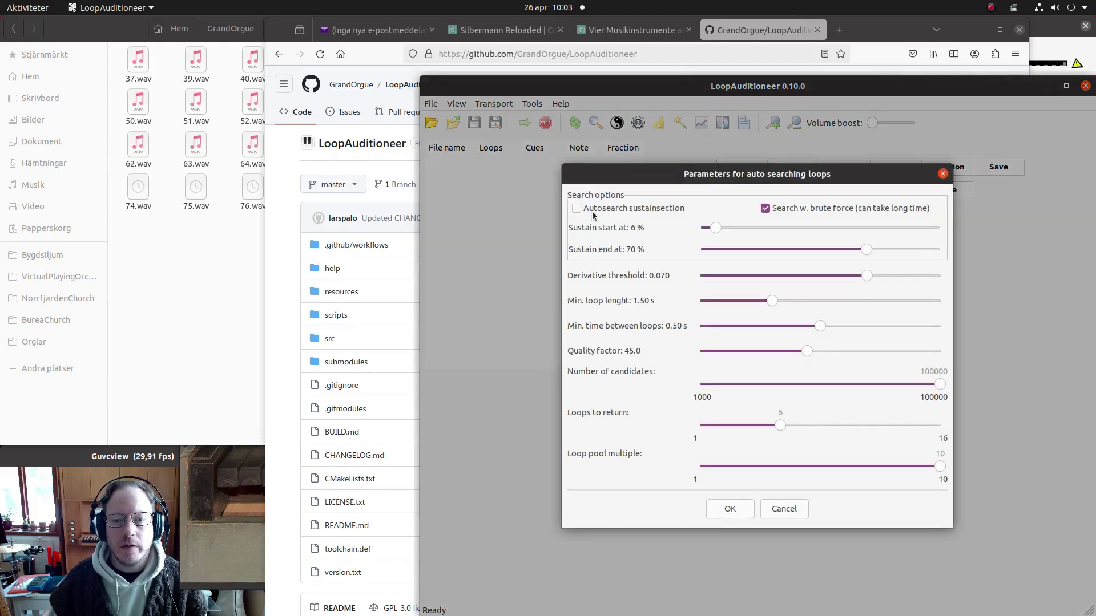
pyautogui.click(576, 209)
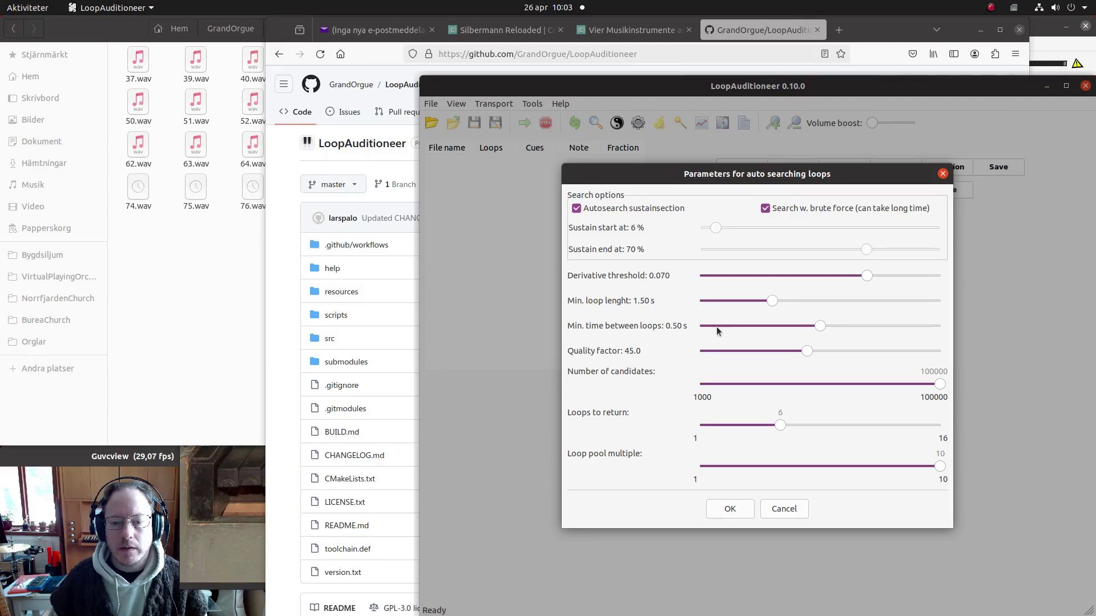
pyautogui.click(722, 509)
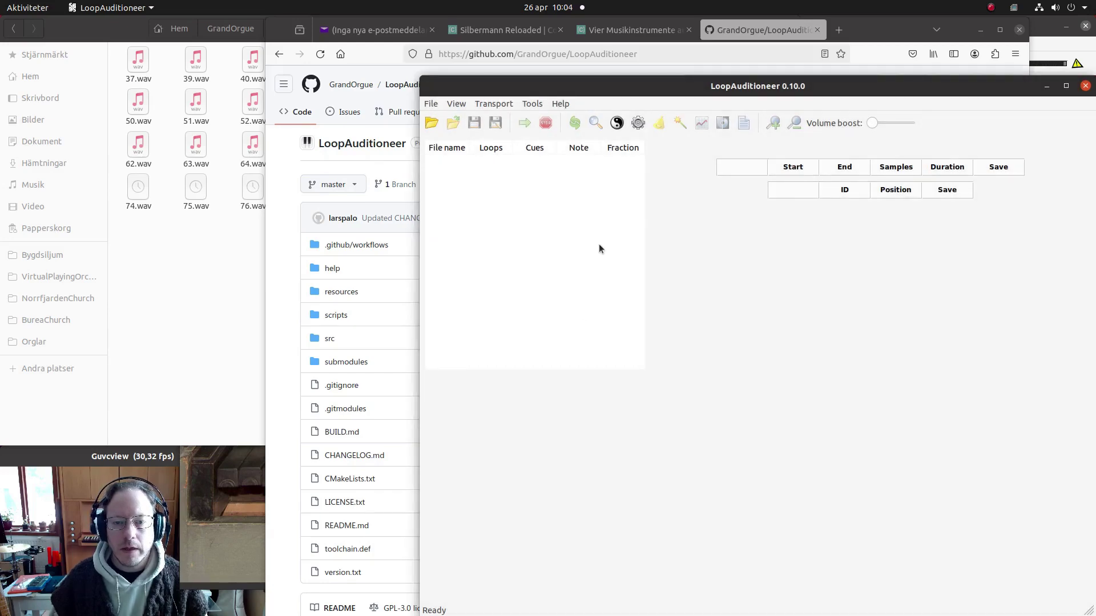
# Run the 'Store FFT detected pitch info' batch process with Principal as the source folder.
pyautogui.click(638, 124)
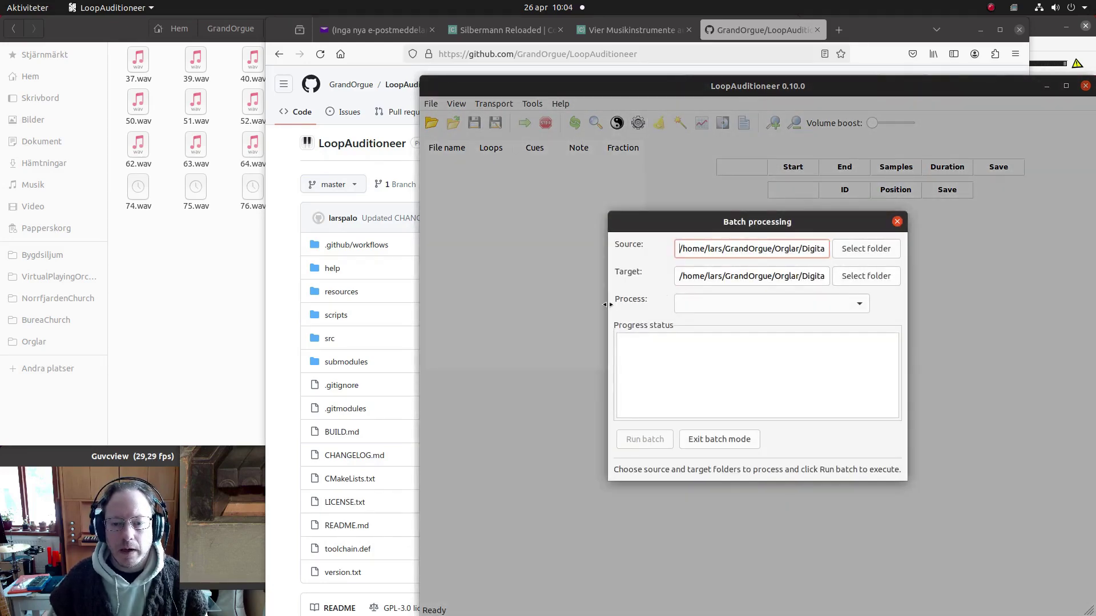
pyautogui.moveTo(609, 309); pyautogui.dragTo(486, 309)
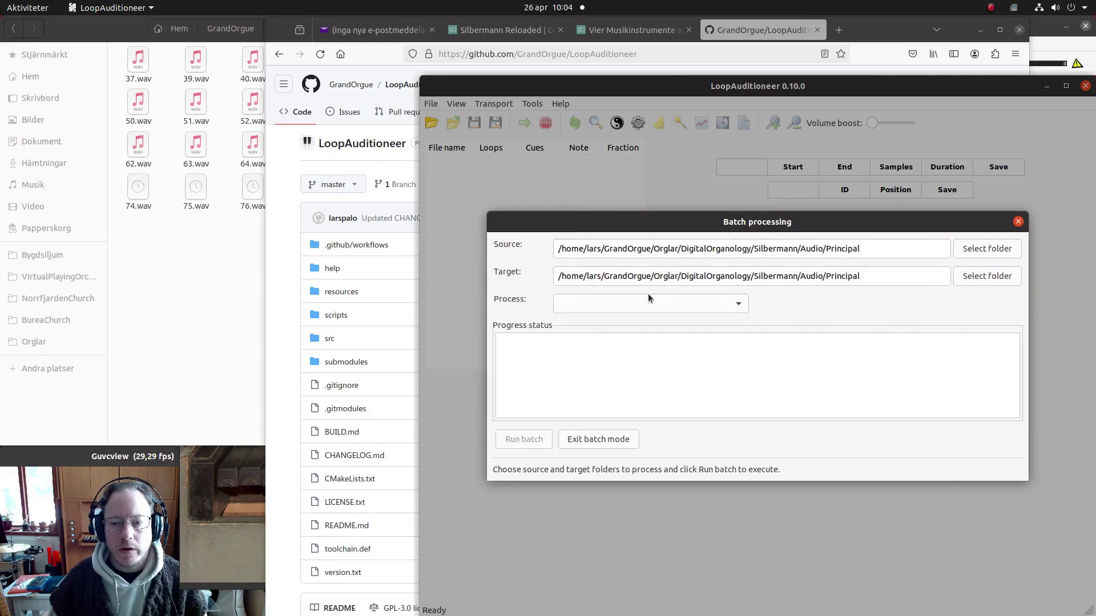
pyautogui.click(1000, 249)
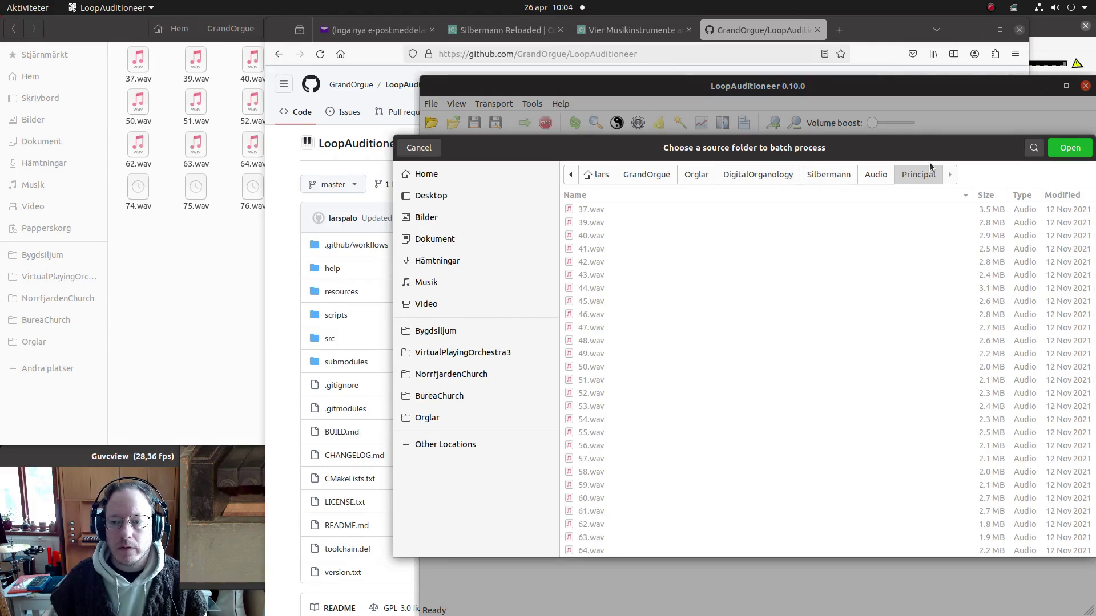
pyautogui.click(1062, 147)
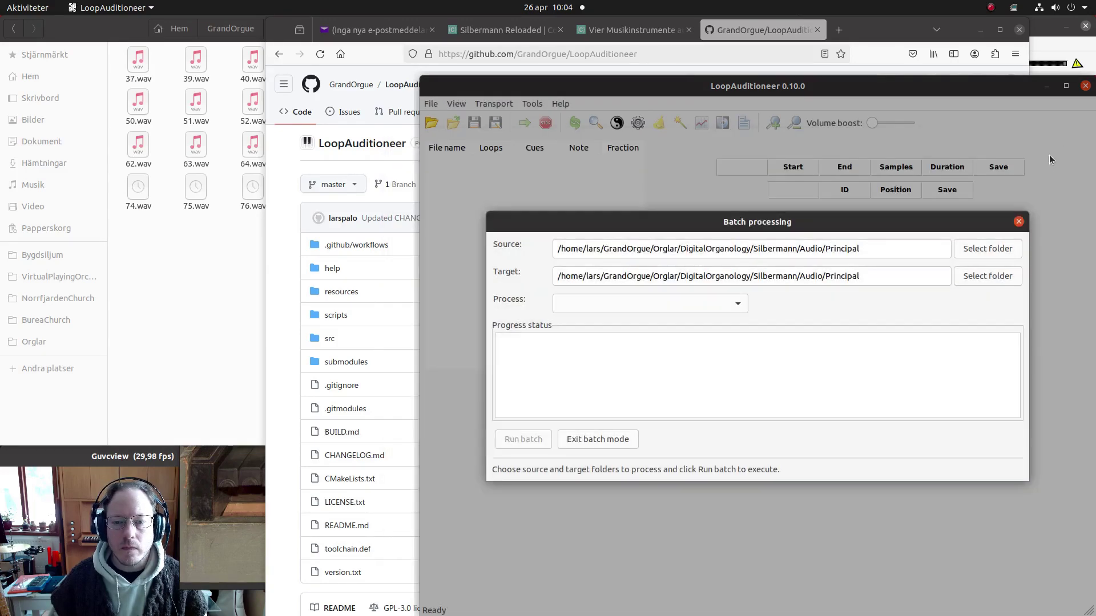
pyautogui.click(729, 311)
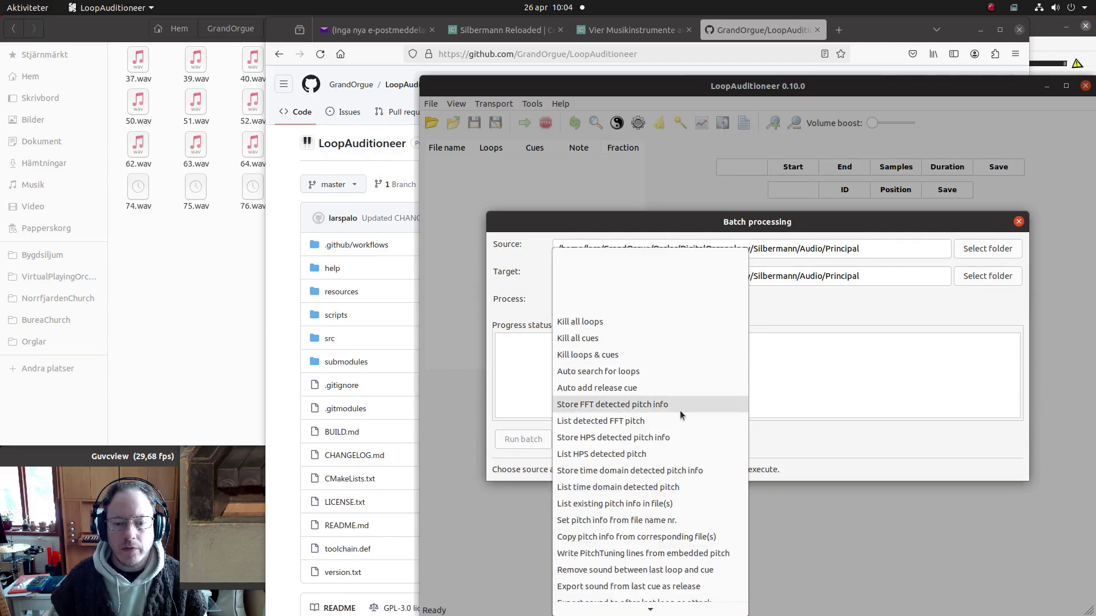
pyautogui.click(604, 404)
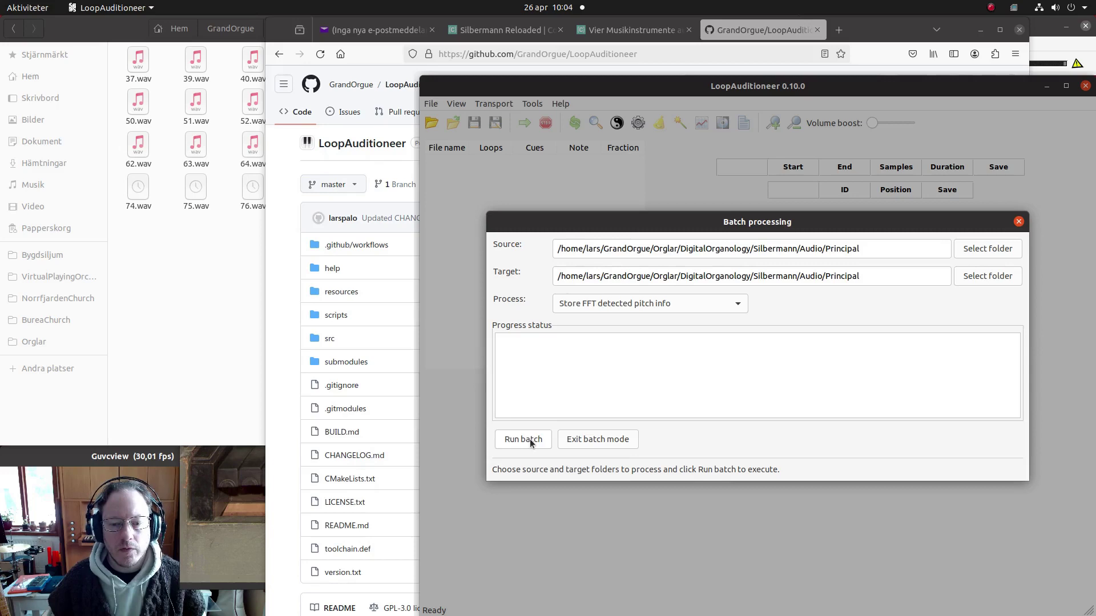
pyautogui.click(531, 444)
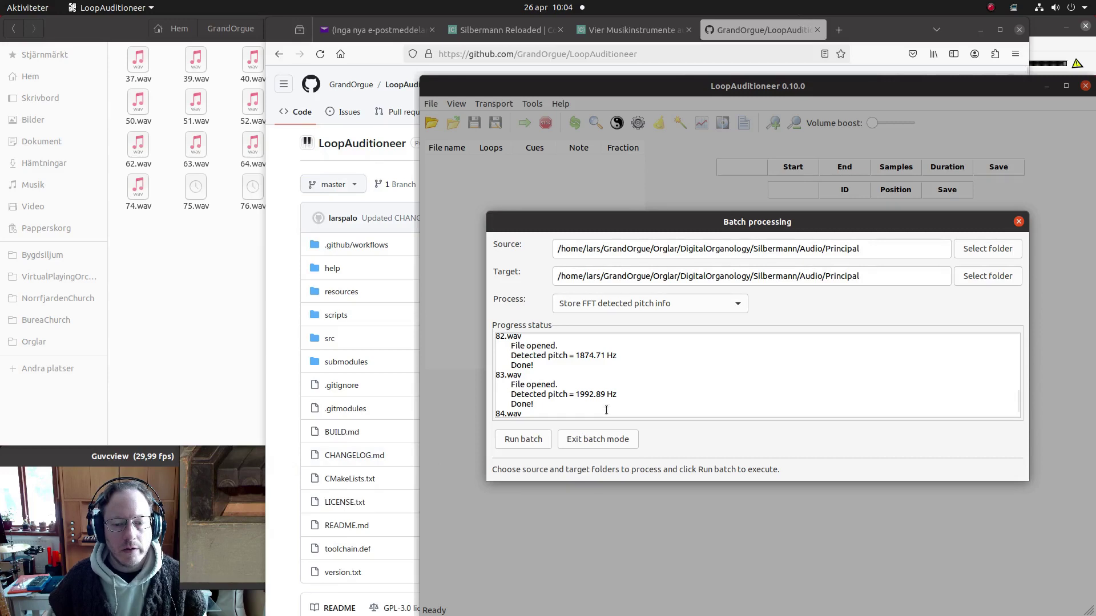
# Run the 'Auto add release cue' batch process on the Principal folder.
pyautogui.click(717, 304)
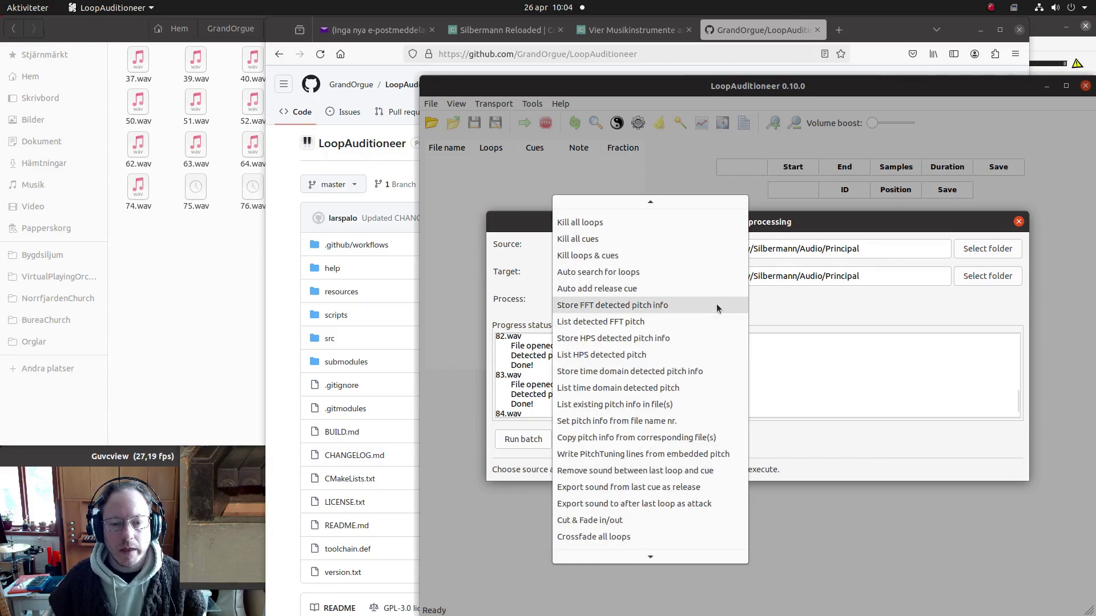
pyautogui.click(601, 291)
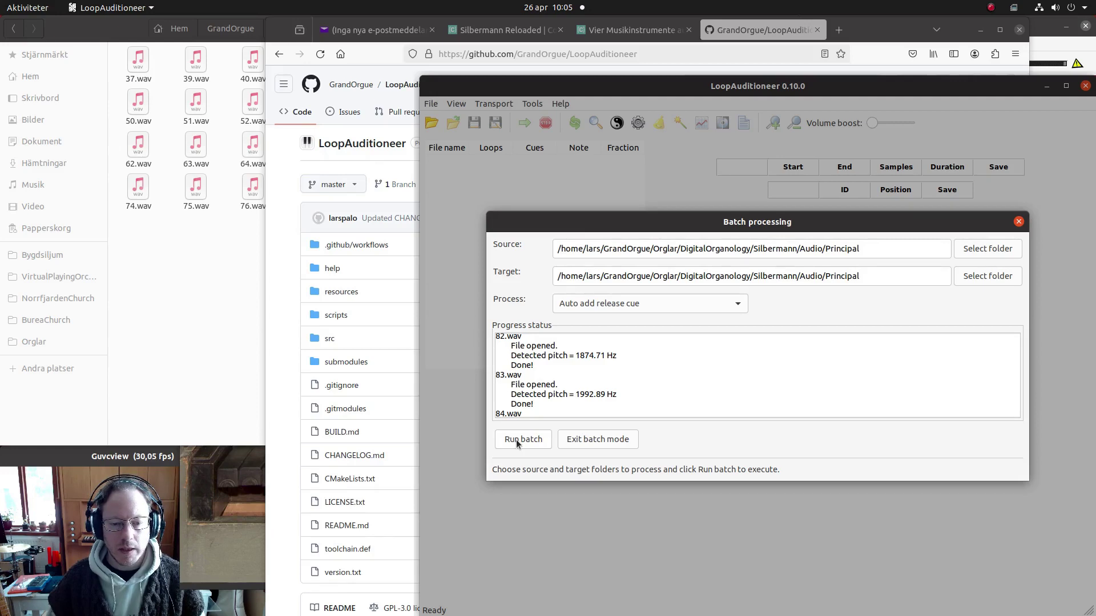
pyautogui.click(516, 439)
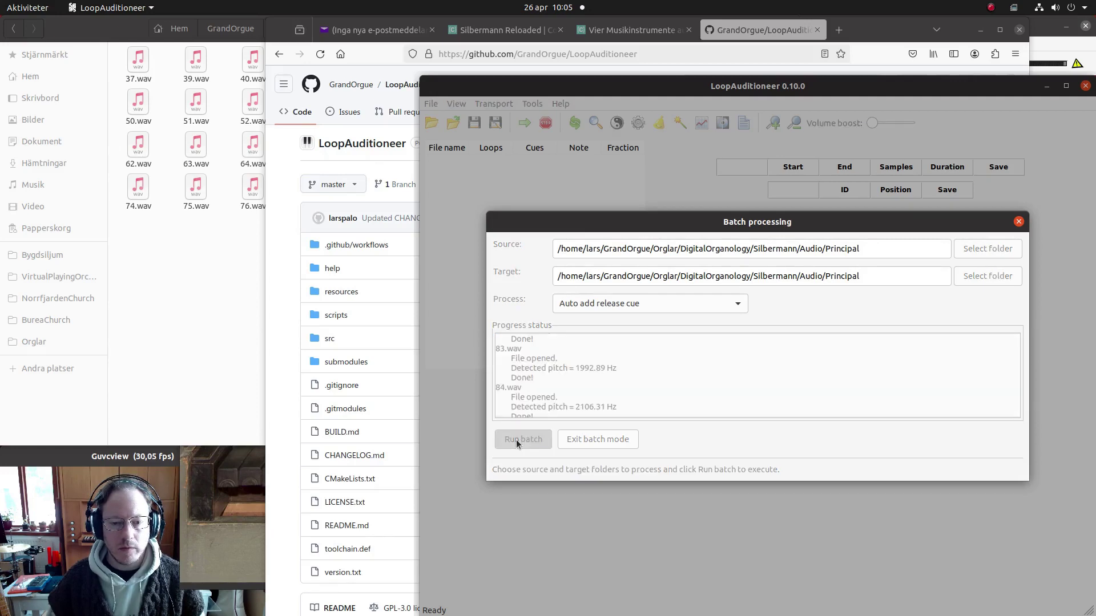
pyautogui.click(130, 457)
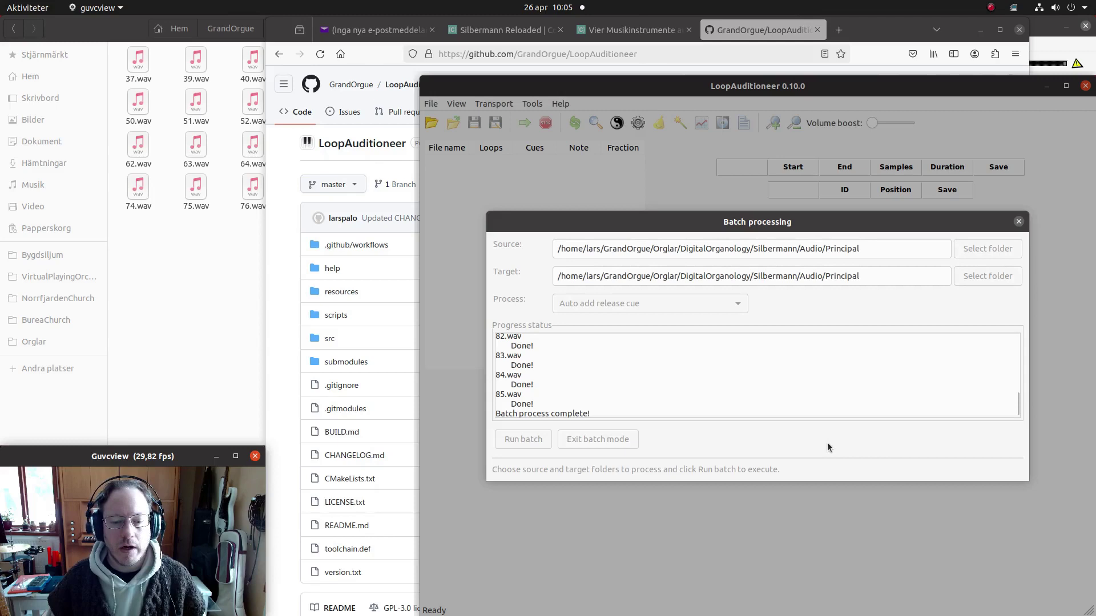
pyautogui.click(731, 303)
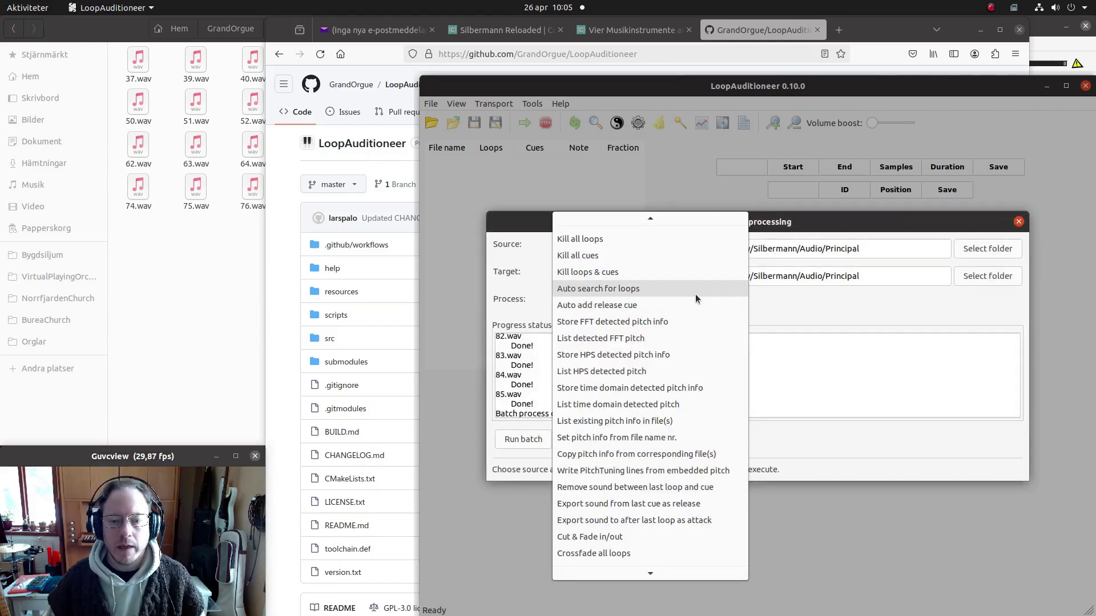
# Run the 'Auto search for loops' batch on the Principal samples, finding 6 loops per file.
pyautogui.click(637, 291)
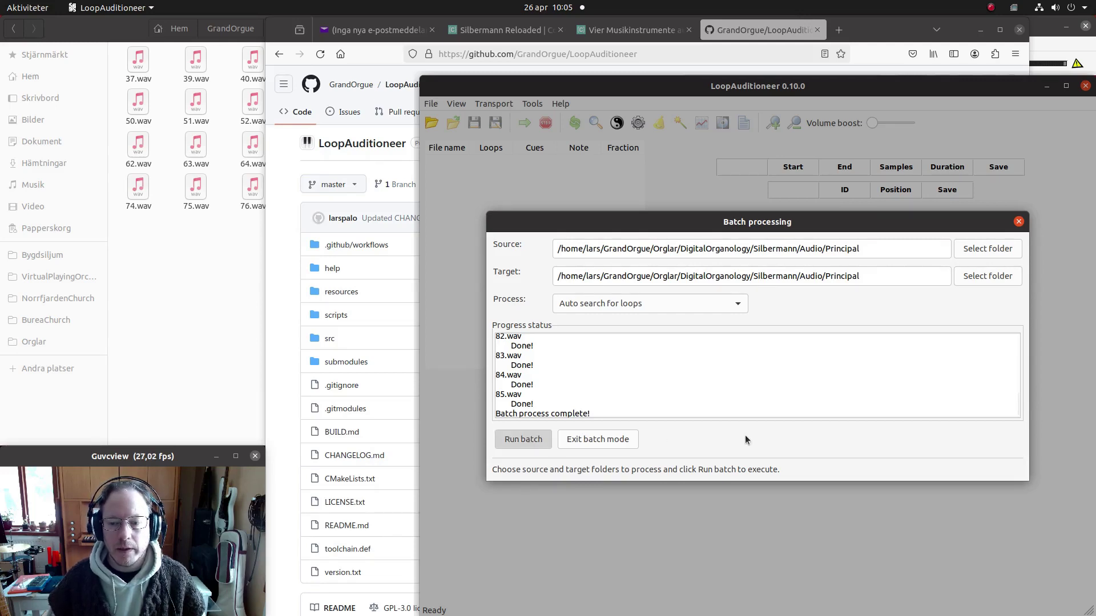
pyautogui.press('Return')
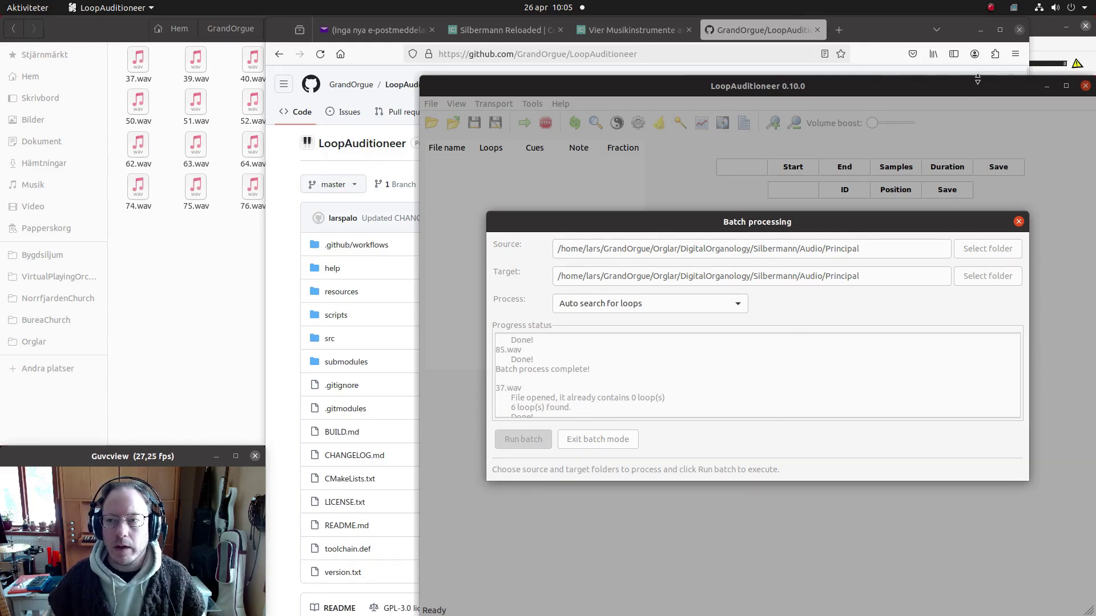
pyautogui.click(991, 9)
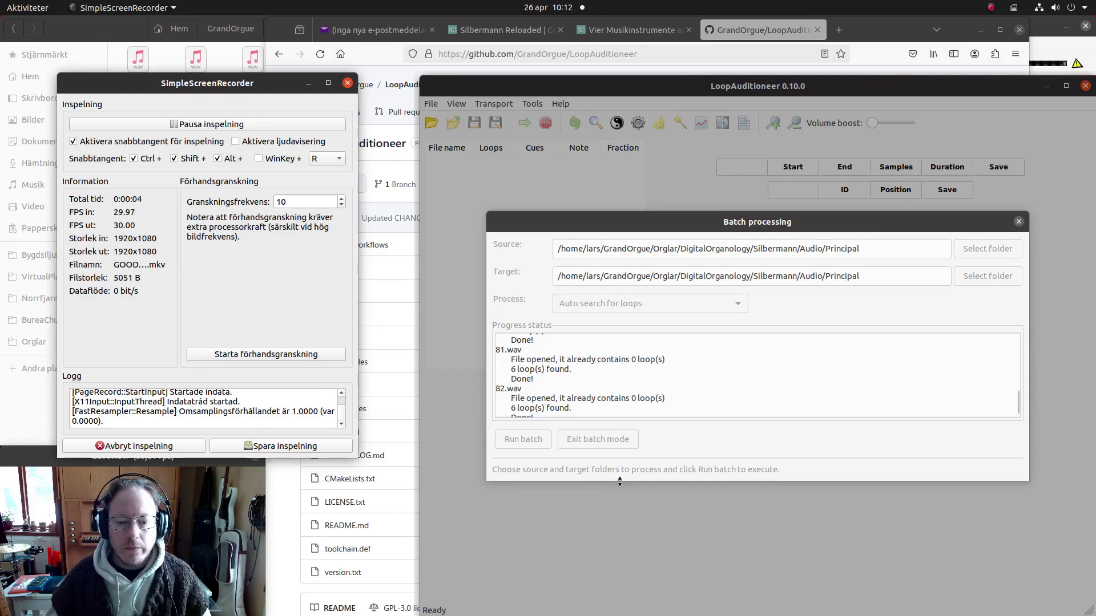
# Leave batch mode and load the Principal sample folder into LoopAuditioneer.
pyautogui.click(750, 415)
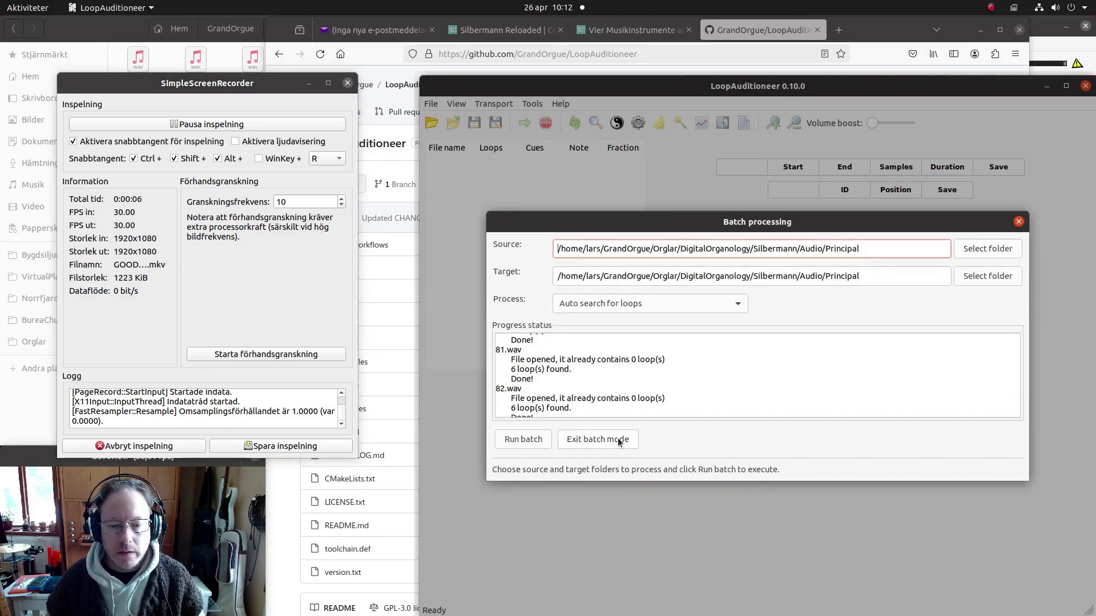
pyautogui.click(606, 437)
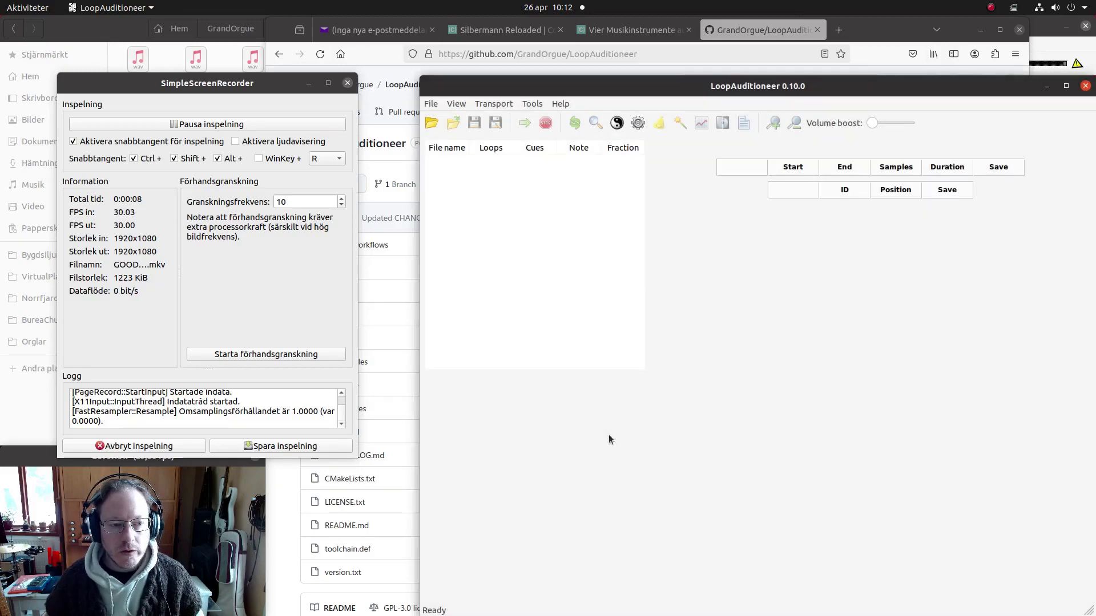
pyautogui.click(308, 84)
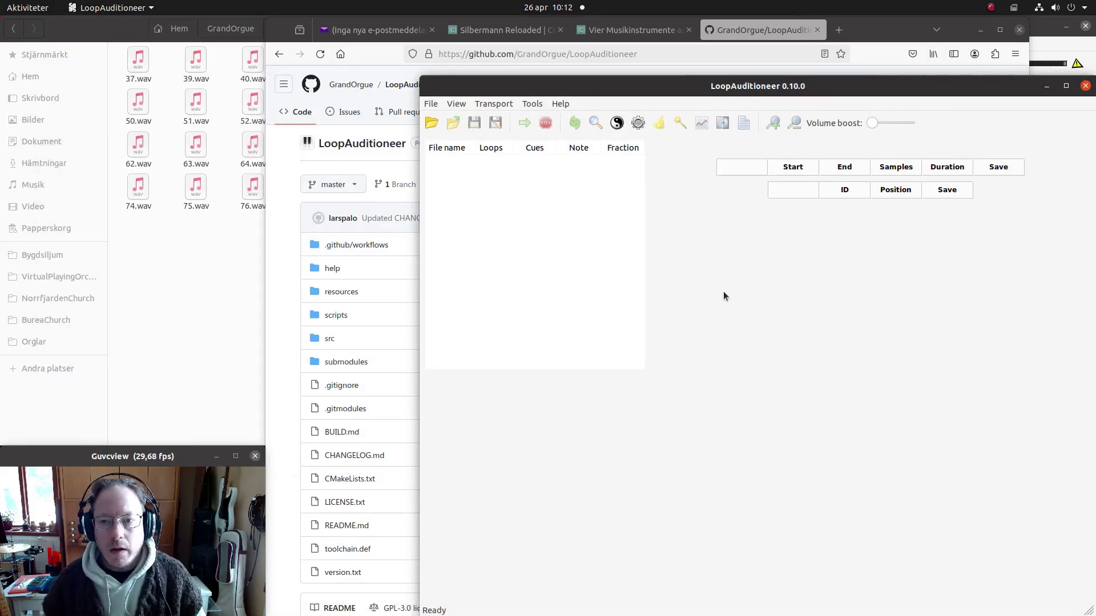
pyautogui.click(431, 123)
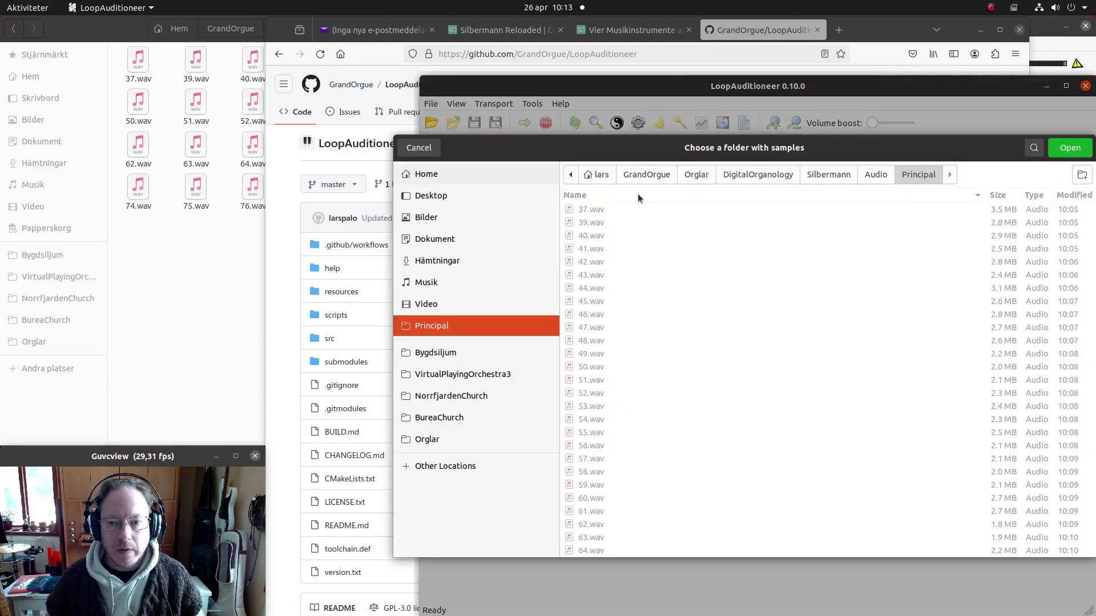
pyautogui.click(1071, 148)
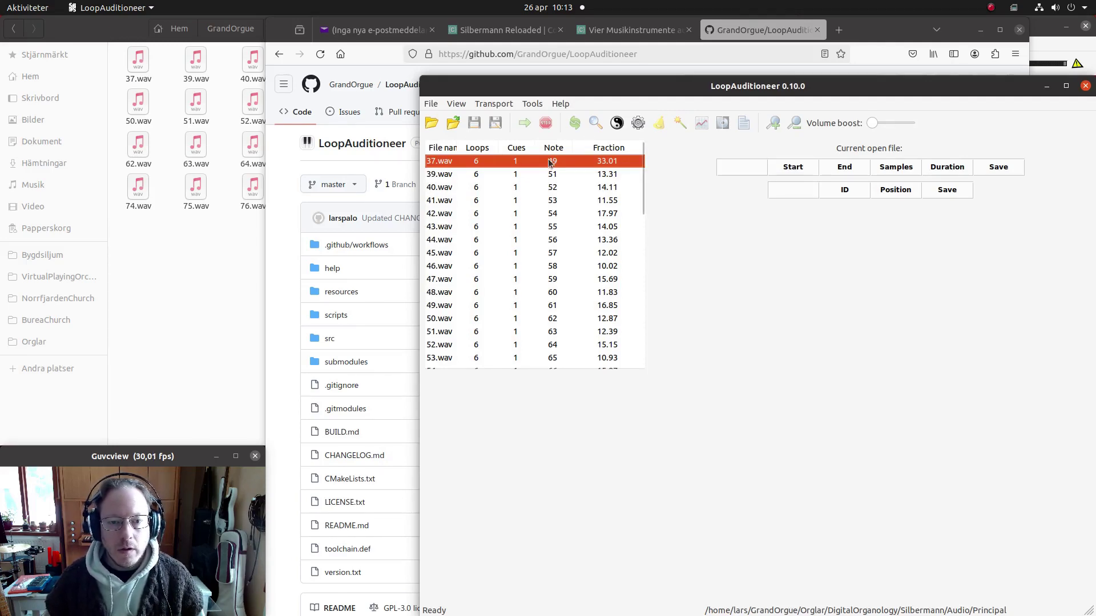
# Open 37.wav and move its cue marker slightly earlier, to position 682578.
pyautogui.doubleClick(458, 162)
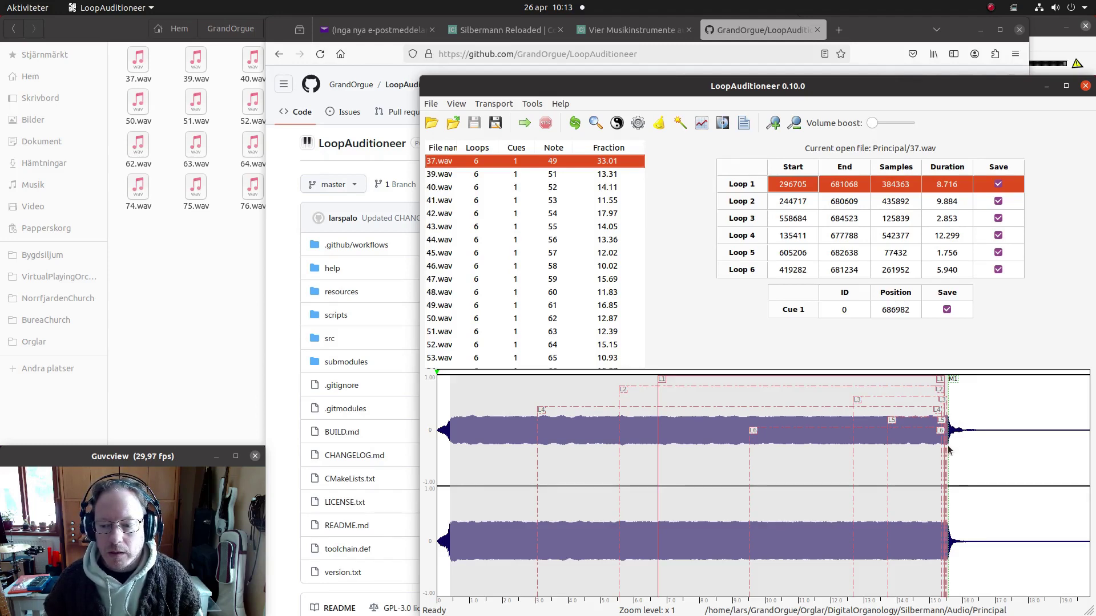
pyautogui.click(952, 382)
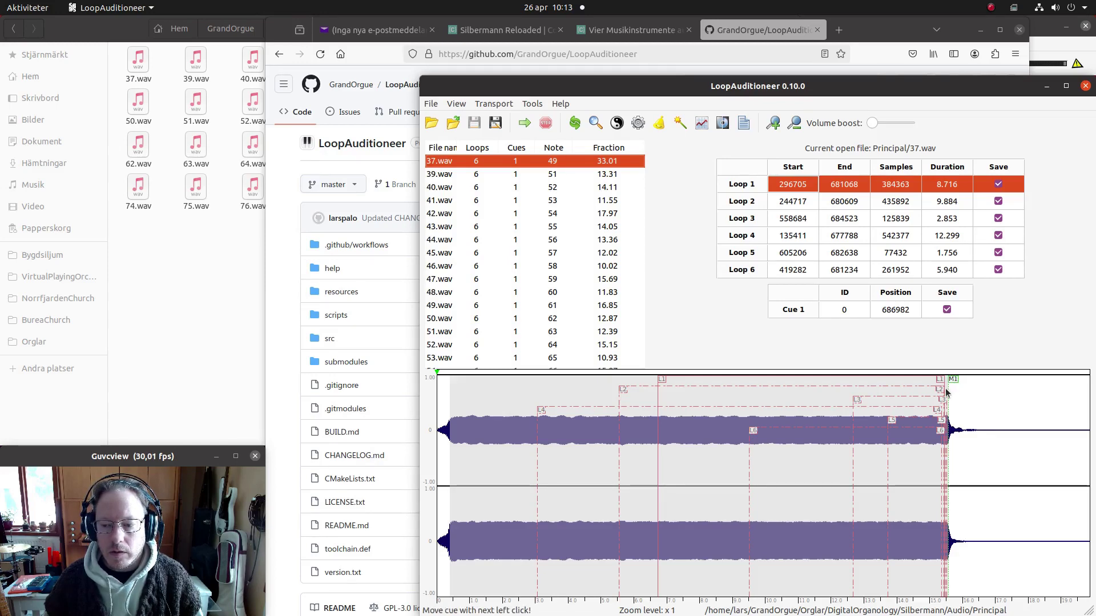
pyautogui.click(947, 394)
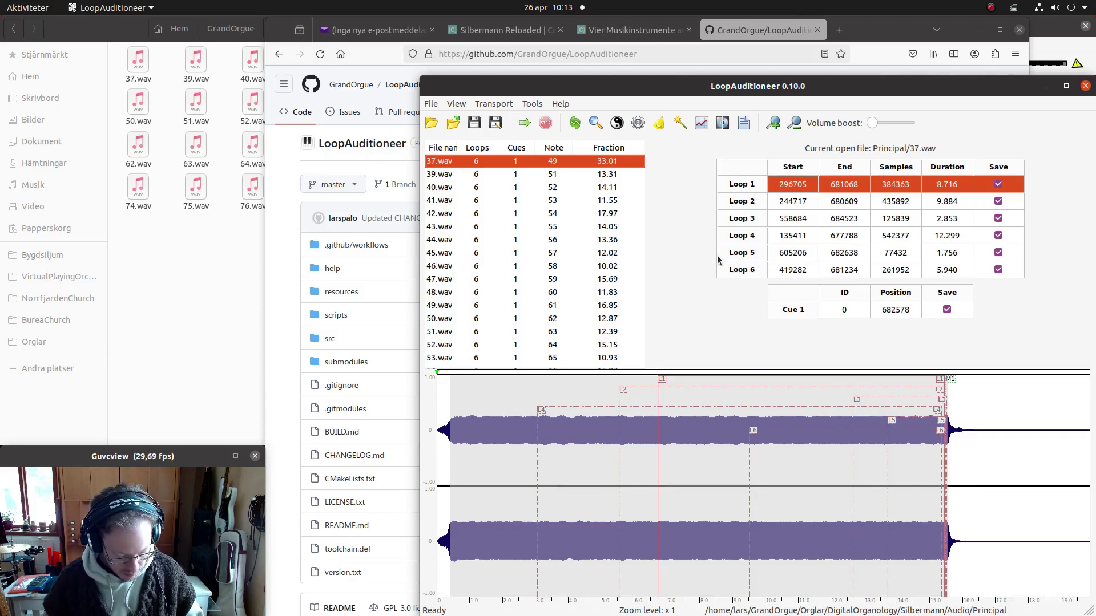
# Save 37.wav with the adjusted cue position.
pyautogui.click(475, 123)
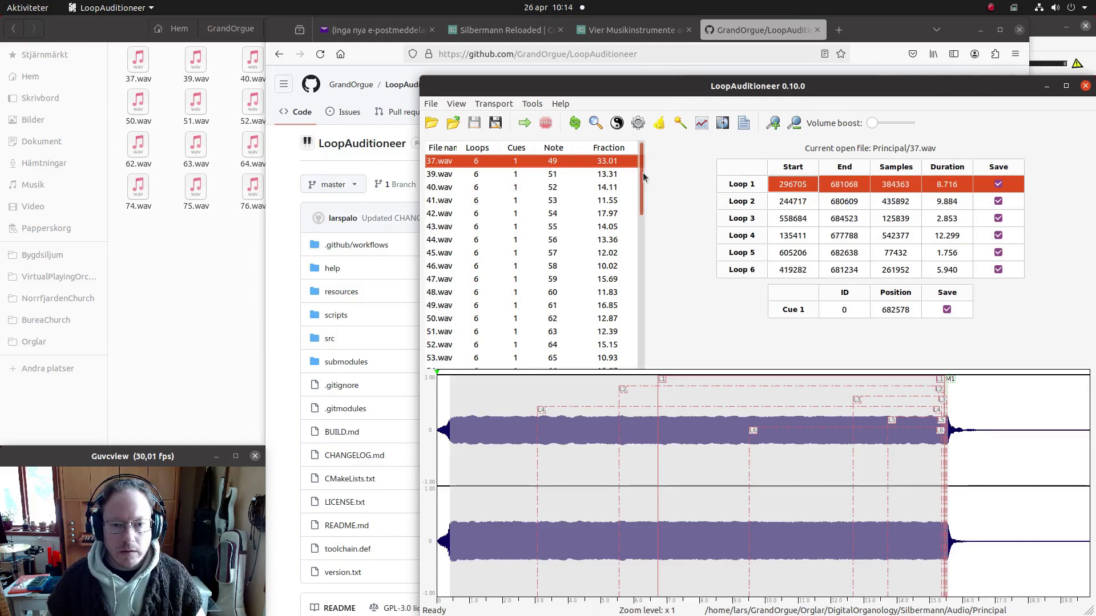
pyautogui.scroll(-1, 642, 178)
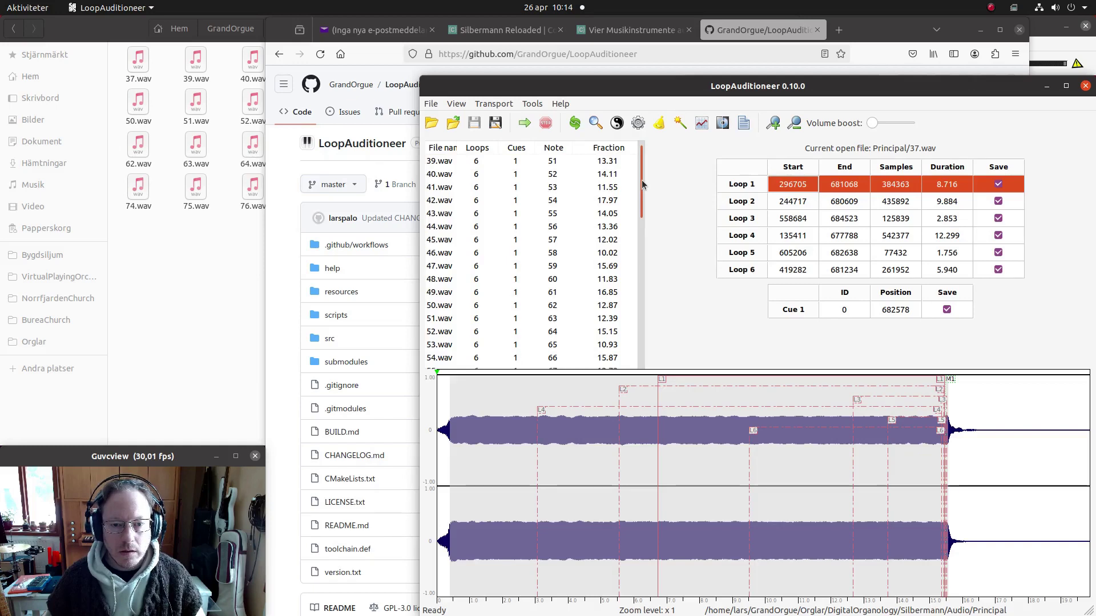
pyautogui.scroll(-2, 640, 197)
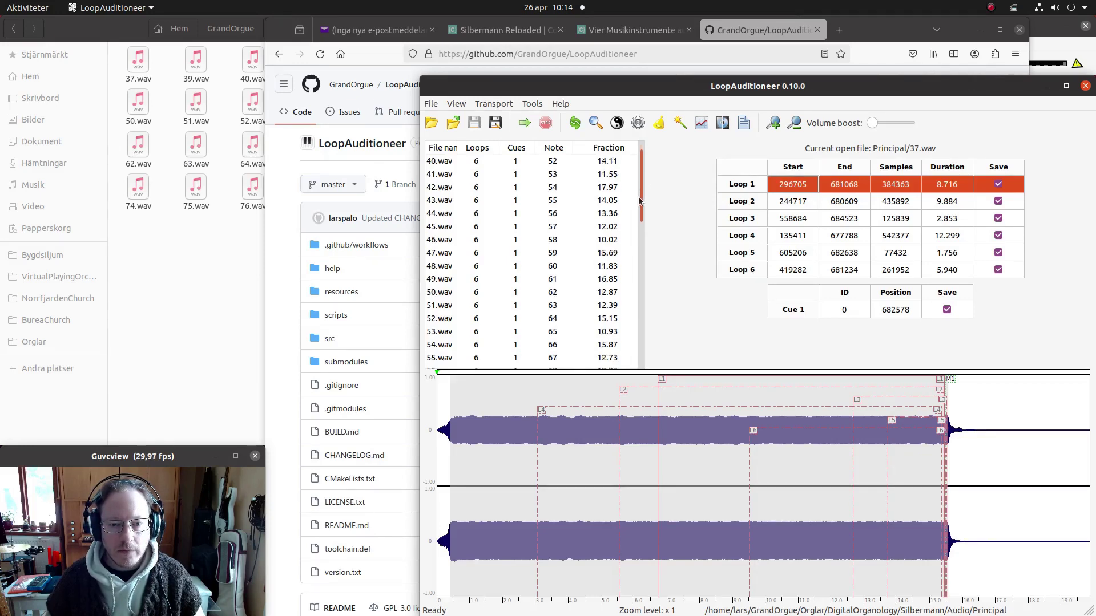
pyautogui.moveTo(641, 205); pyautogui.dragTo(645, 183)
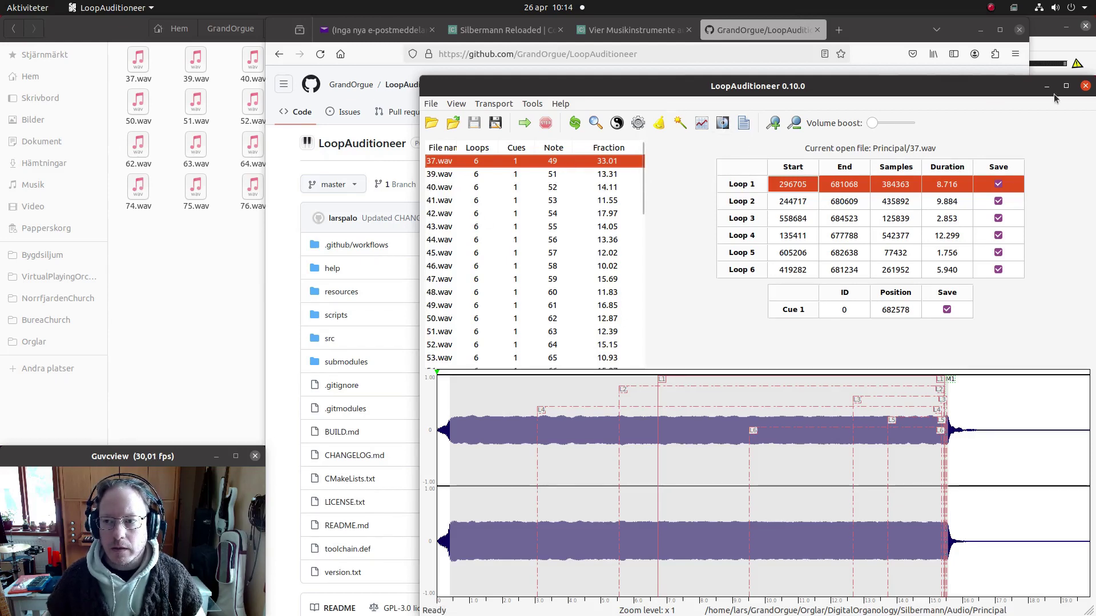
# Close LoopAuditioneer and launch GoOdf from the applications list.
pyautogui.click(1085, 86)
pyautogui.moveTo(2, 236)
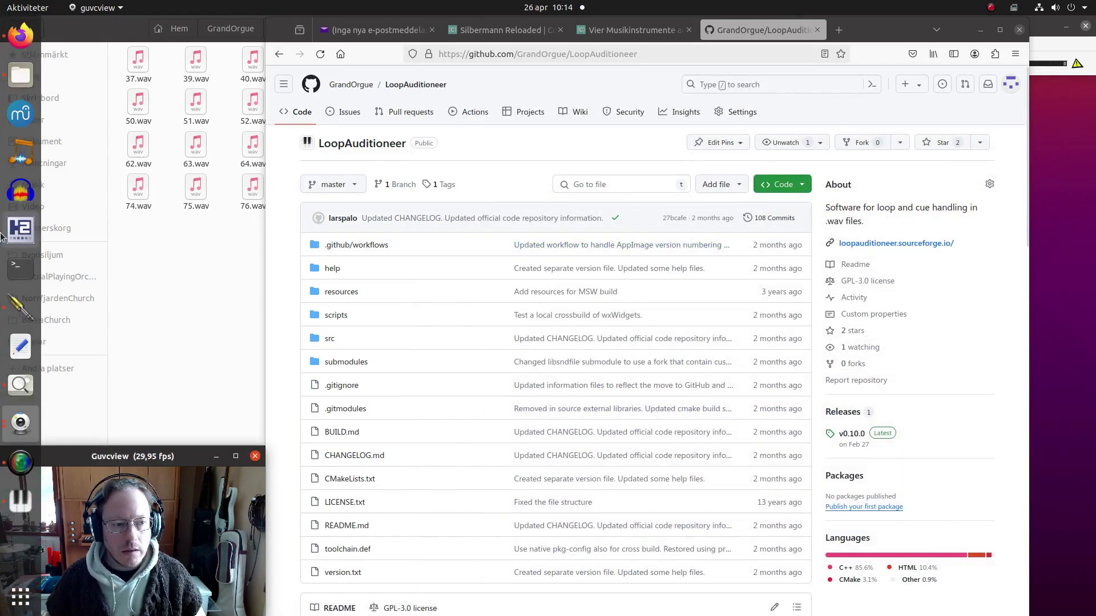
pyautogui.click(21, 597)
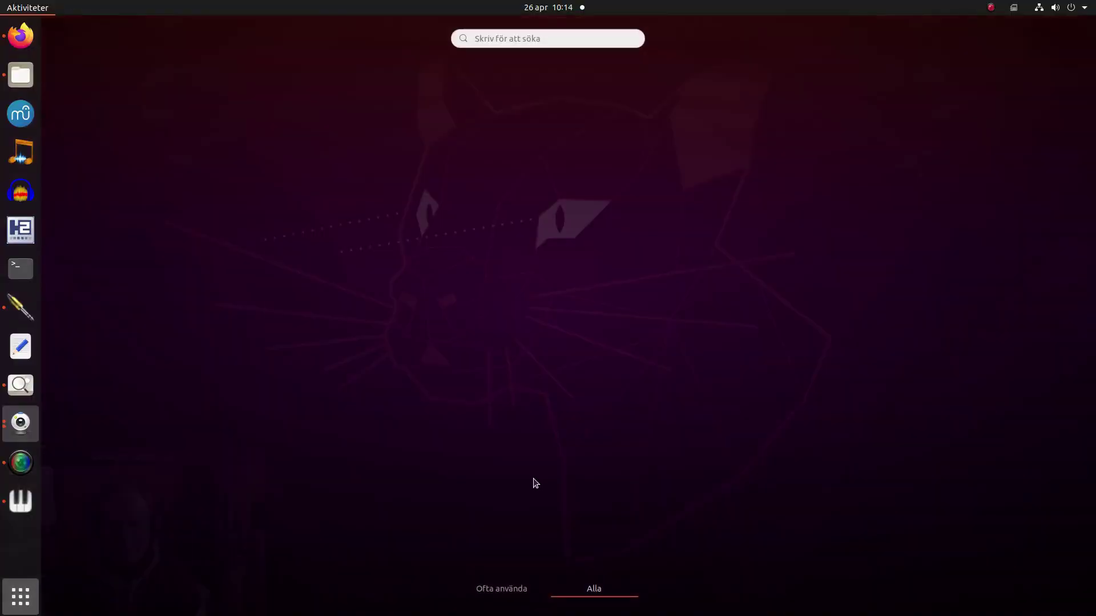
pyautogui.click(842, 512)
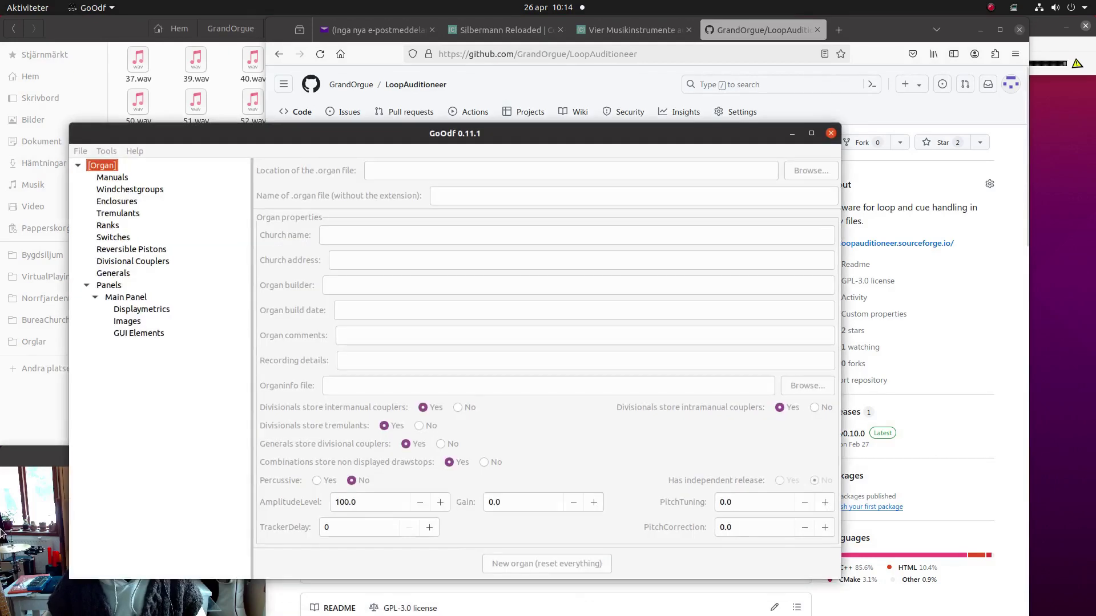
# Browse for the .organ file location and navigate into DigitalOrganology › Silbermann.
pyautogui.moveTo(347, 135); pyautogui.dragTo(598, 130)
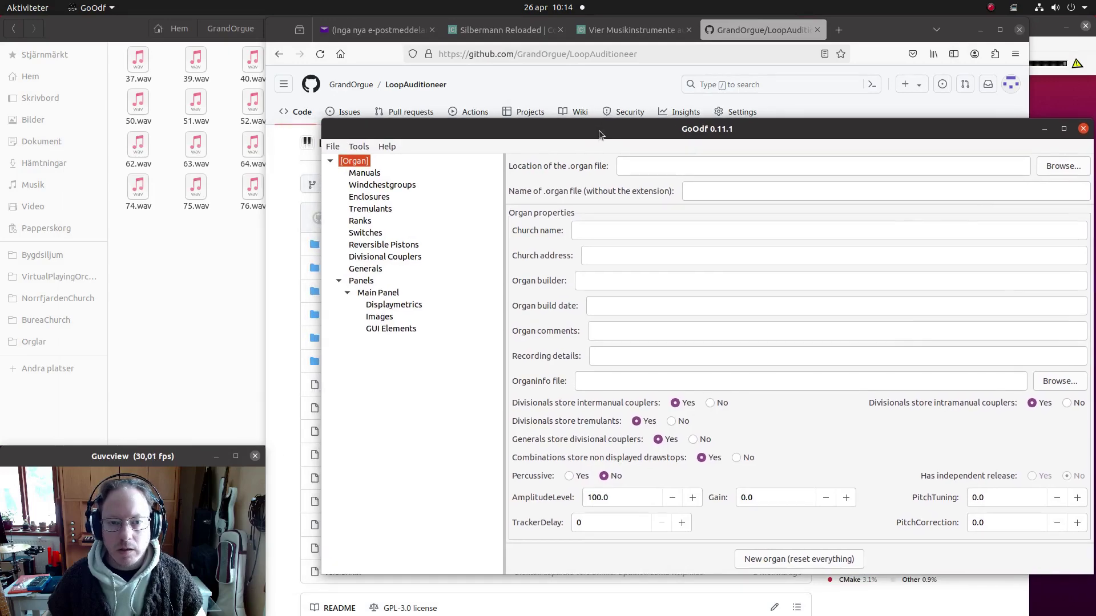
pyautogui.click(1051, 167)
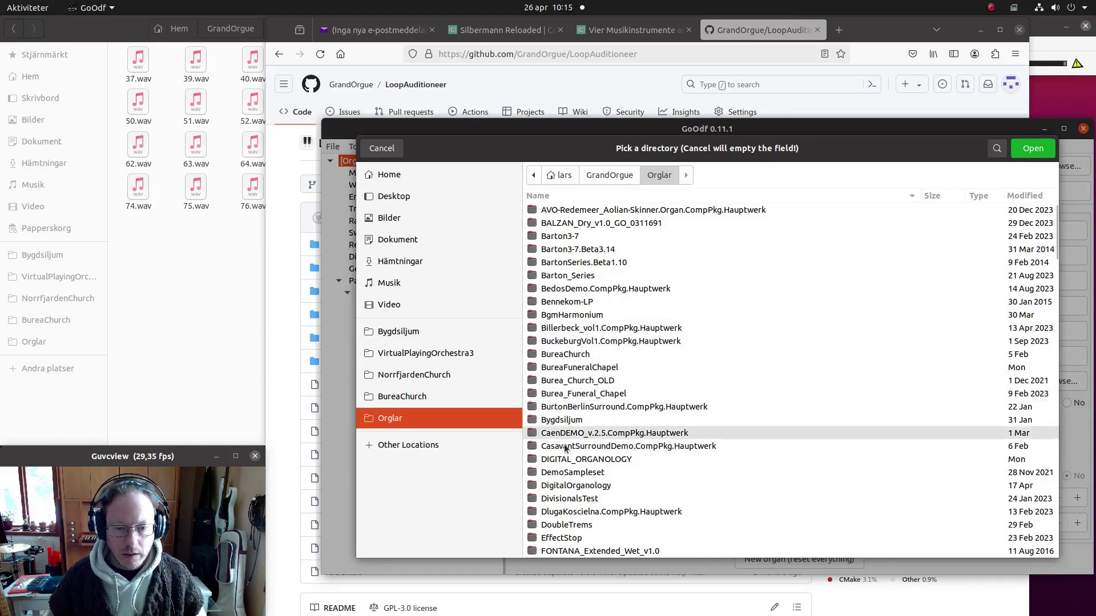
pyautogui.doubleClick(557, 485)
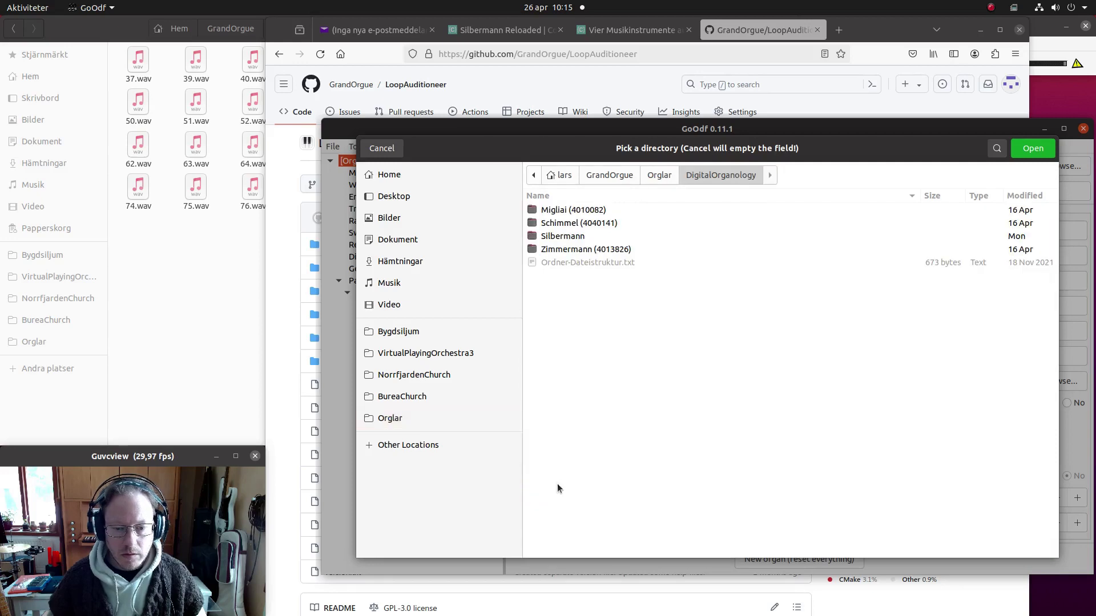
pyautogui.doubleClick(607, 238)
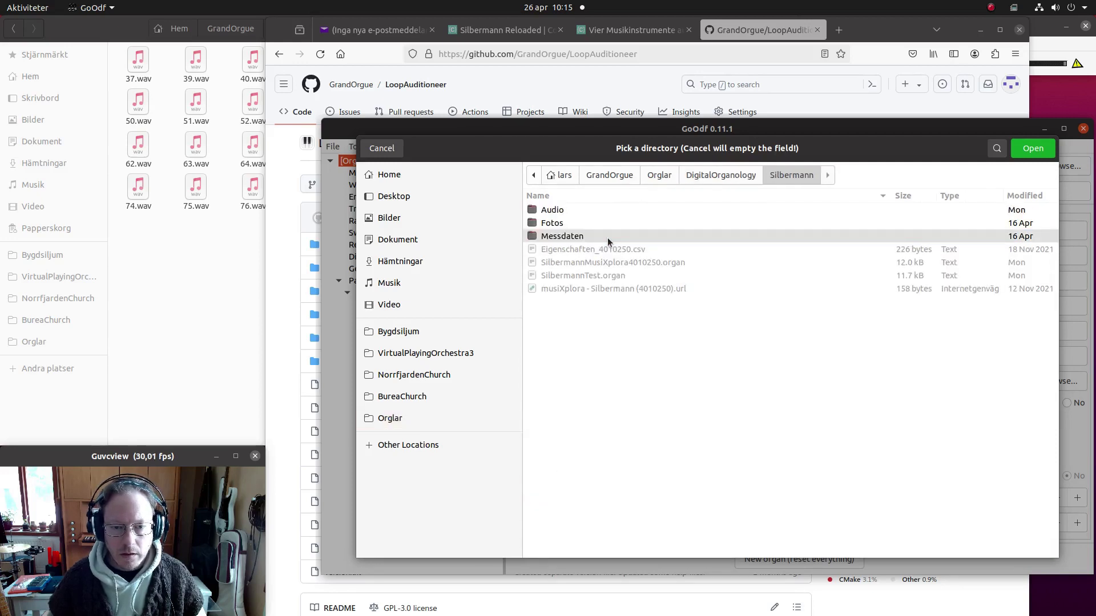
# Confirm the Silbermann location, name the file DemoPrincipal and the church 'Demo Silbermann Organ'.
pyautogui.click(1030, 149)
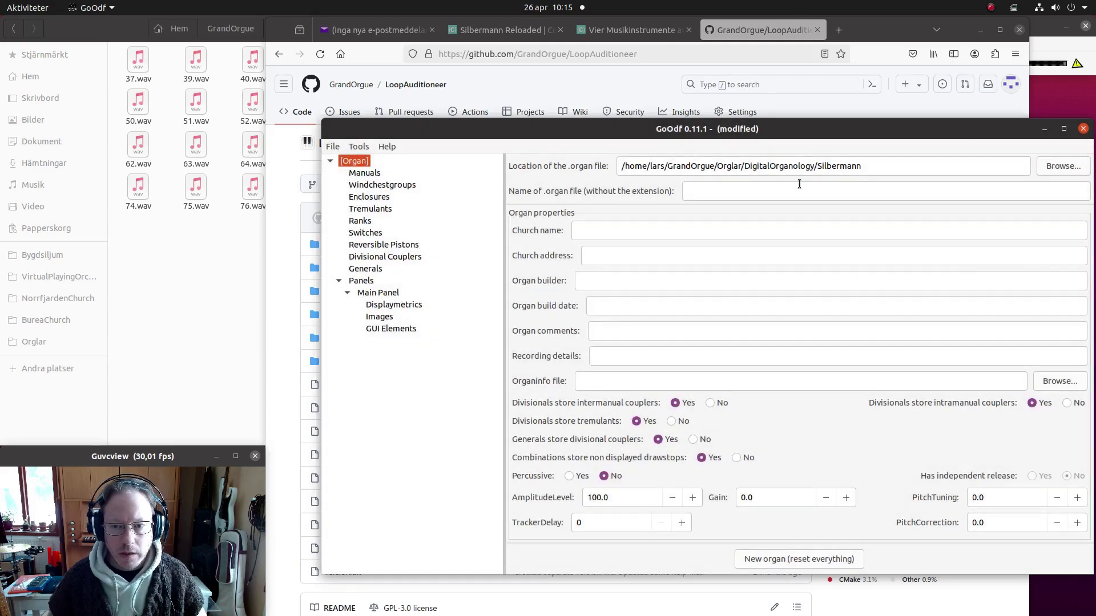
pyautogui.click(780, 191)
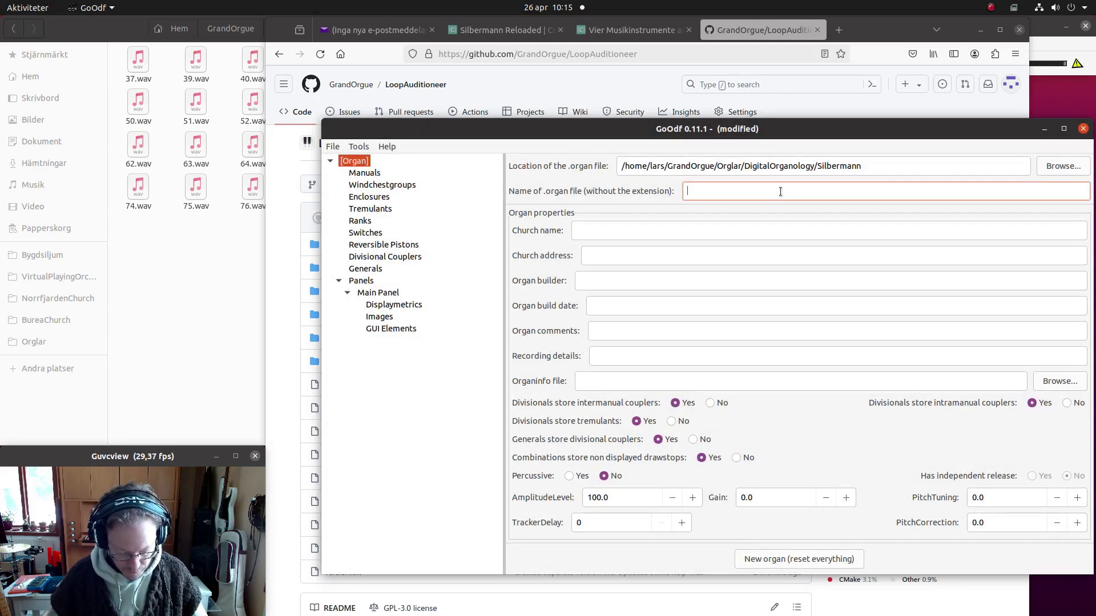
pyautogui.write('Demo')
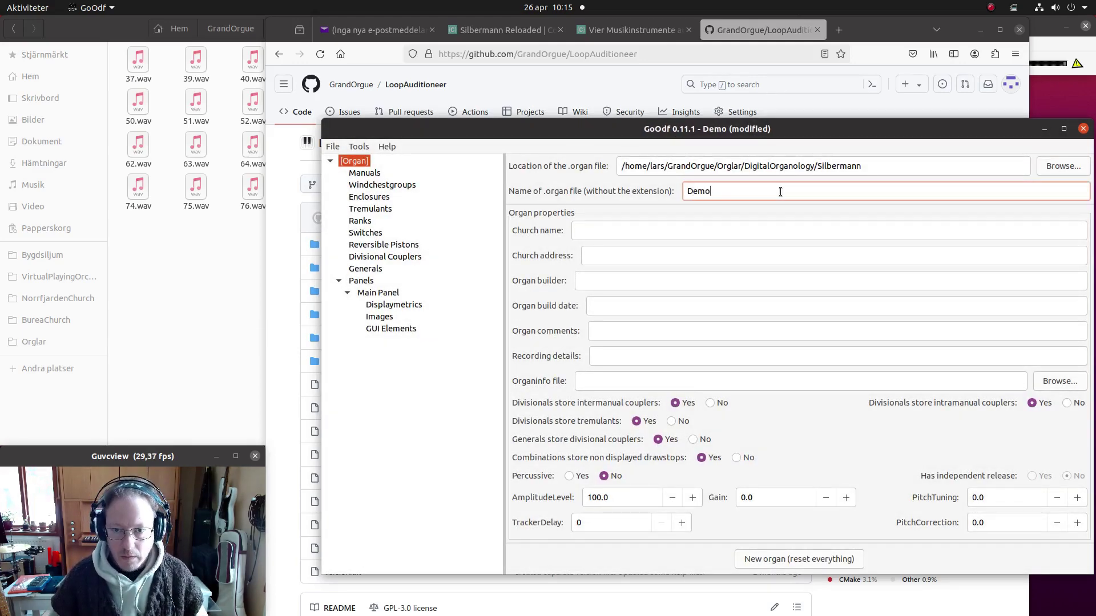
pyautogui.write('Princilap')
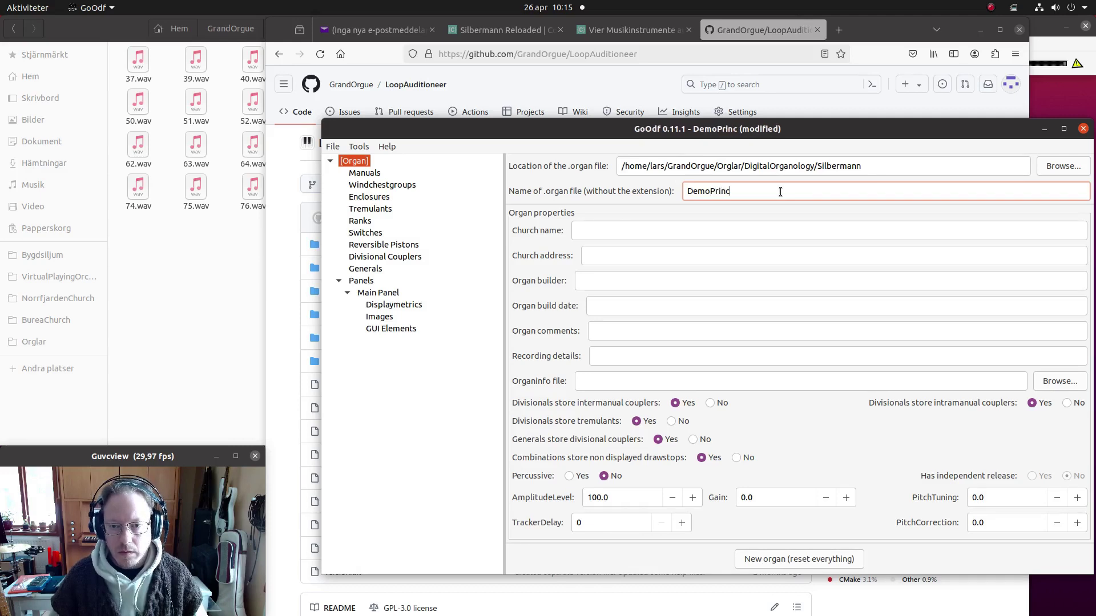
pyautogui.press('BackSpace')
pyautogui.press('BackSpace')
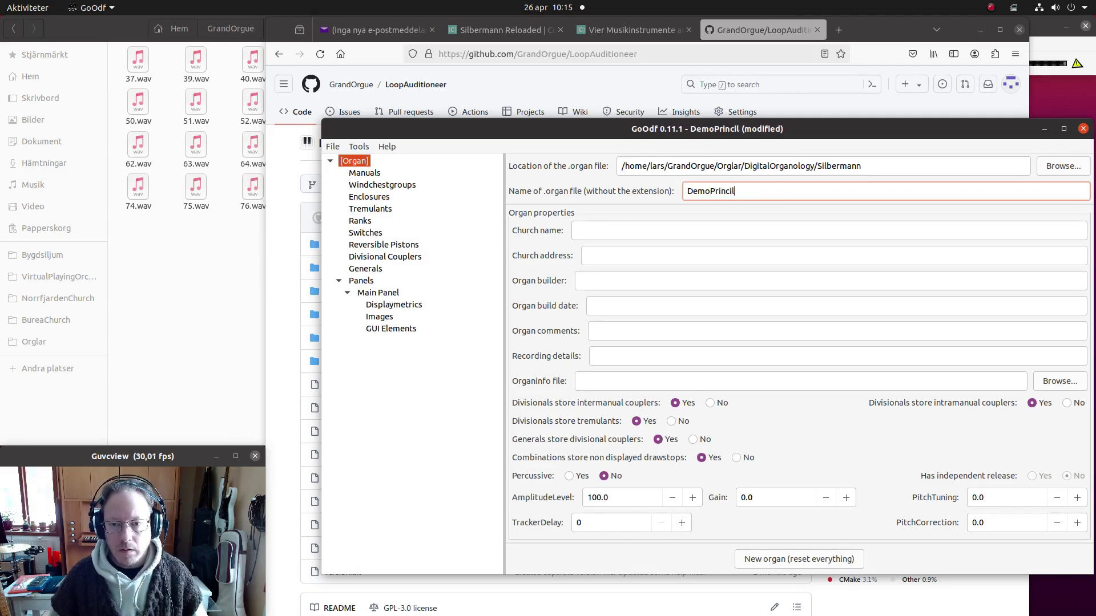
pyautogui.press('BackSpace')
pyautogui.write('pal')
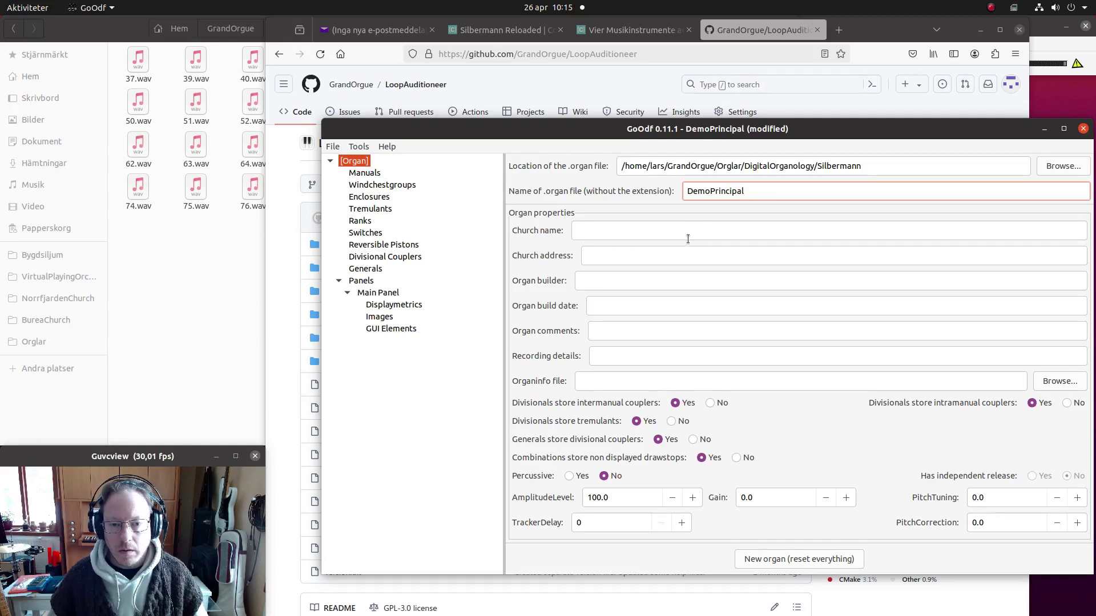
pyautogui.click(687, 230)
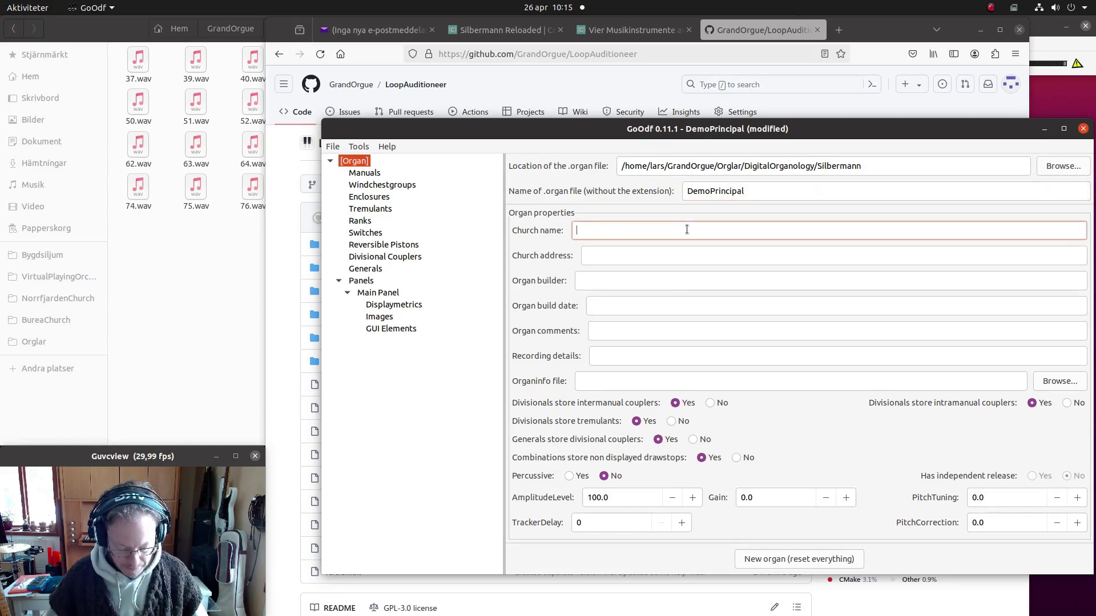
pyautogui.write('Demo')
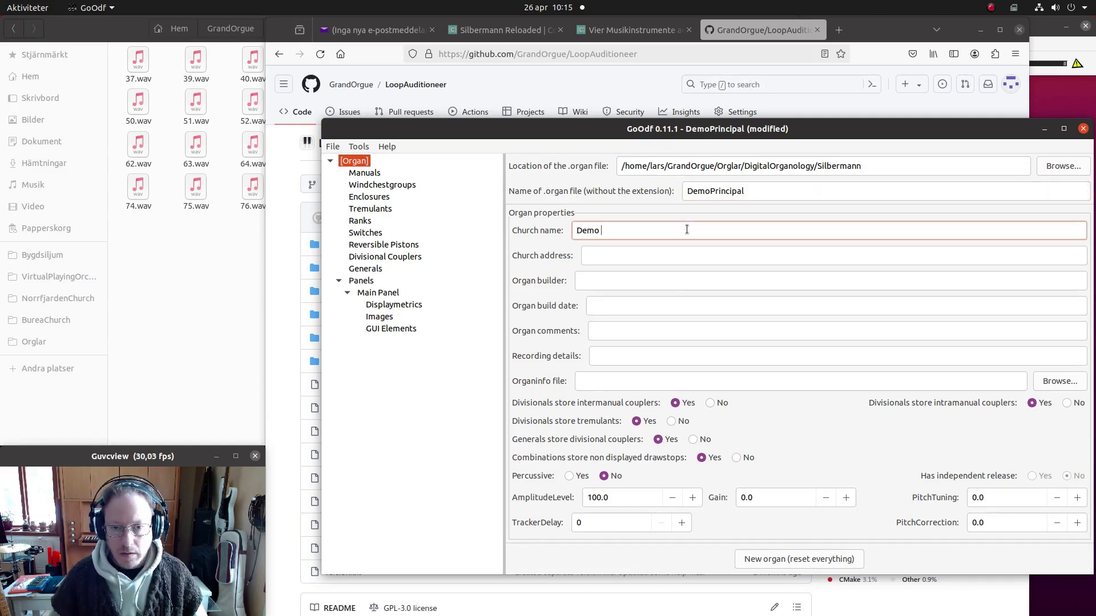
pyautogui.write(' Silber')
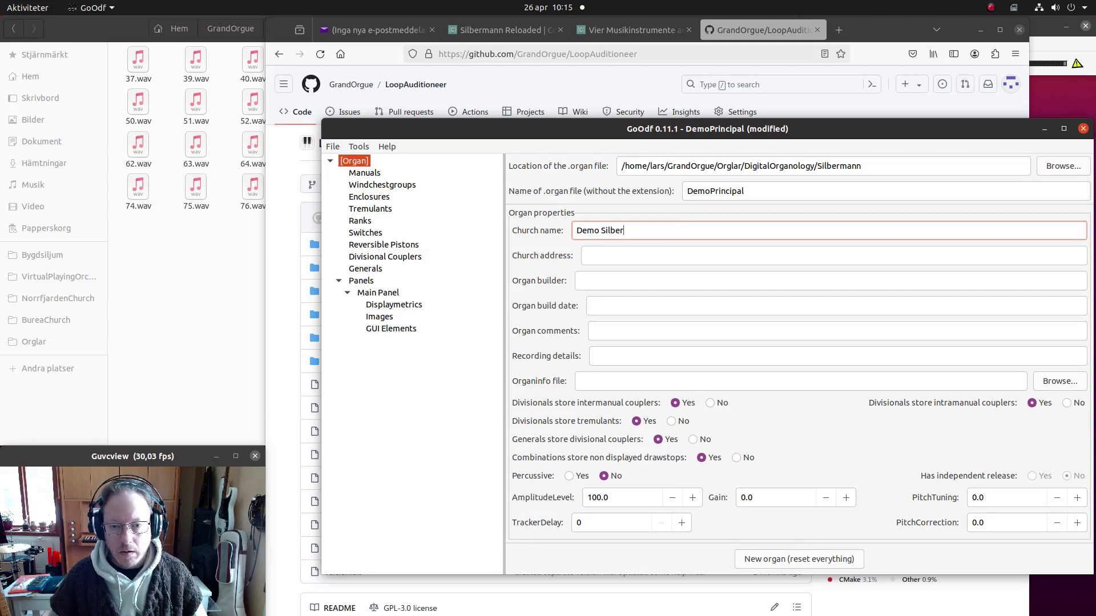
pyautogui.write('mann')
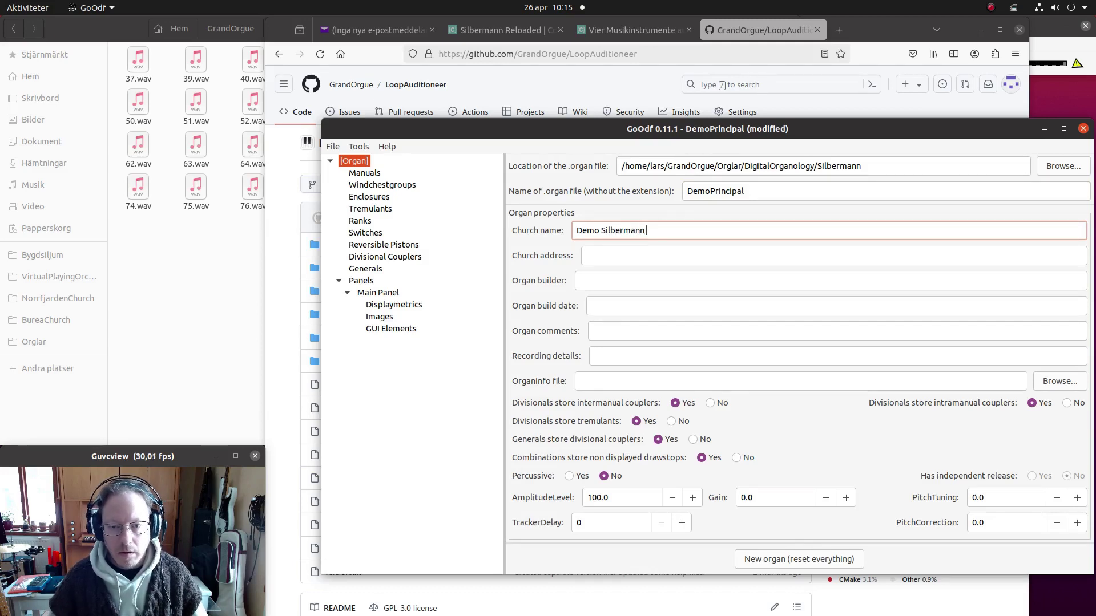
pyautogui.write(' Organ')
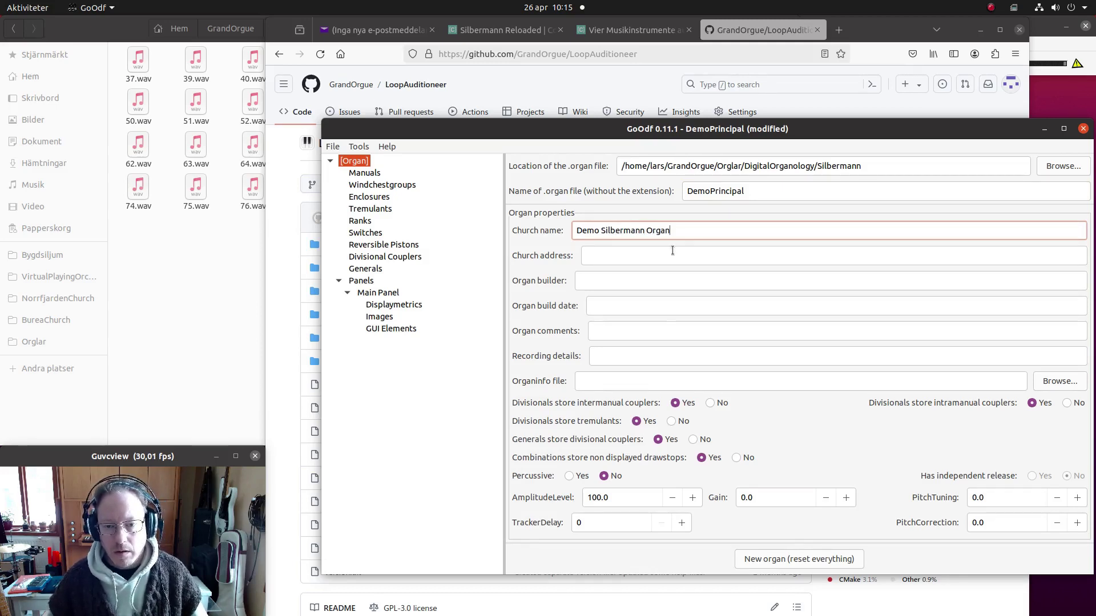
# Fill church address, builder, build date, comments and recording details with placeholder text.
pyautogui.click(662, 255)
pyautogui.write('ertsdfgretw')
pyautogui.click(643, 282)
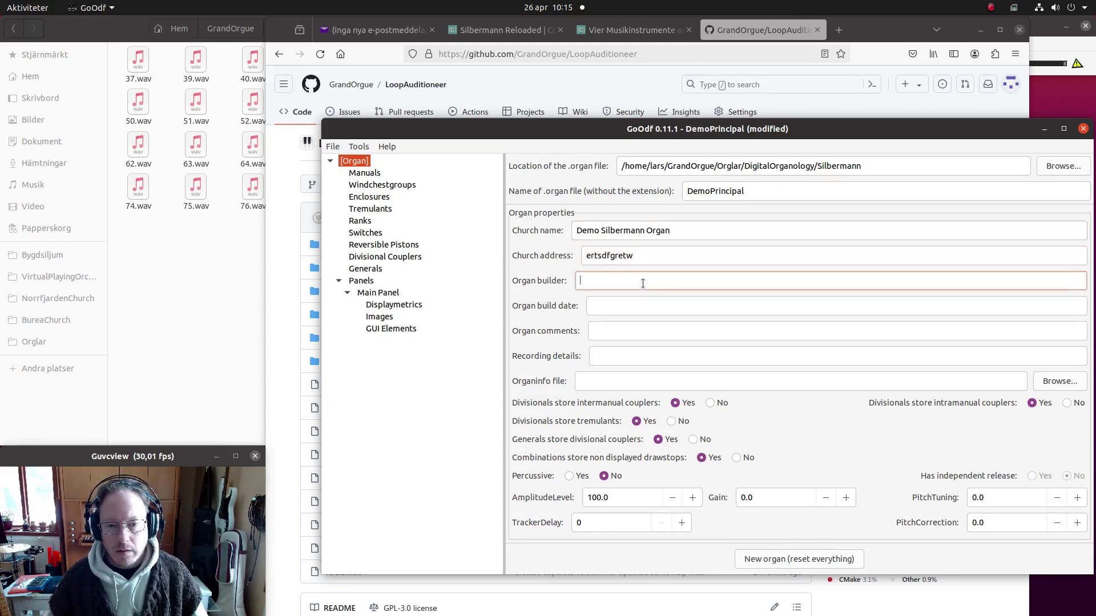
pyautogui.write('sdfggfdsfd')
pyautogui.click(635, 315)
pyautogui.write('erwtrte')
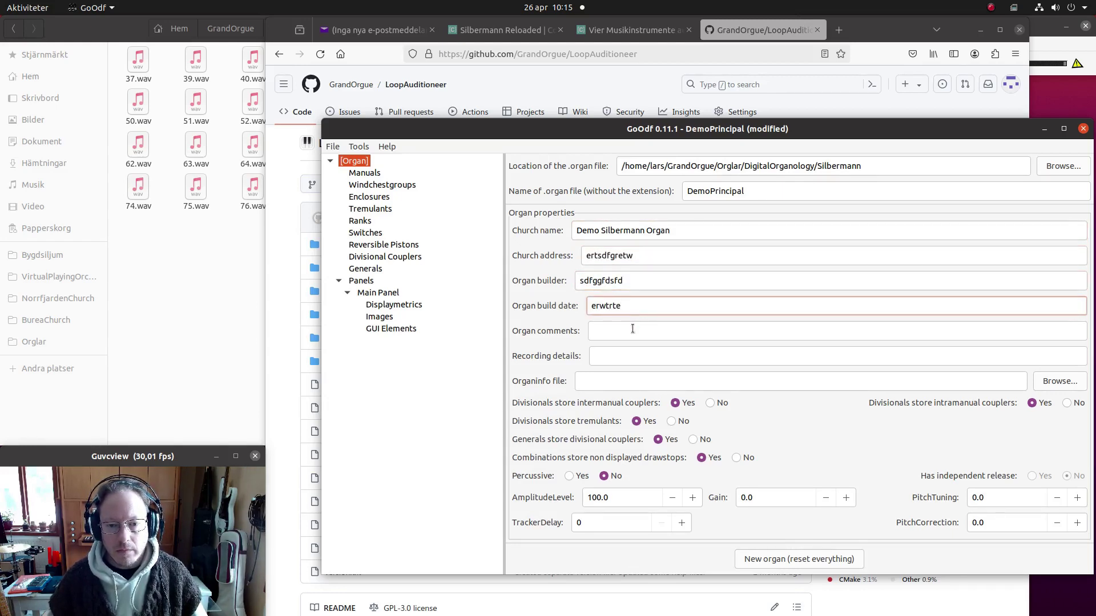
pyautogui.click(632, 329)
pyautogui.write('sdgffdg')
pyautogui.click(627, 355)
pyautogui.write('sdfd')
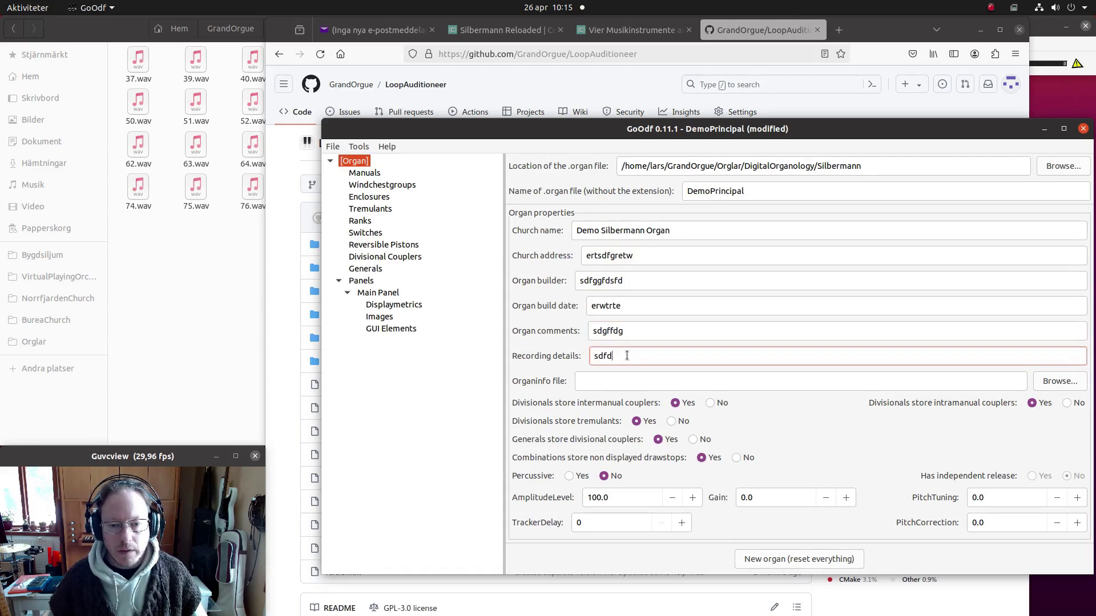
pyautogui.write('fgfdg')
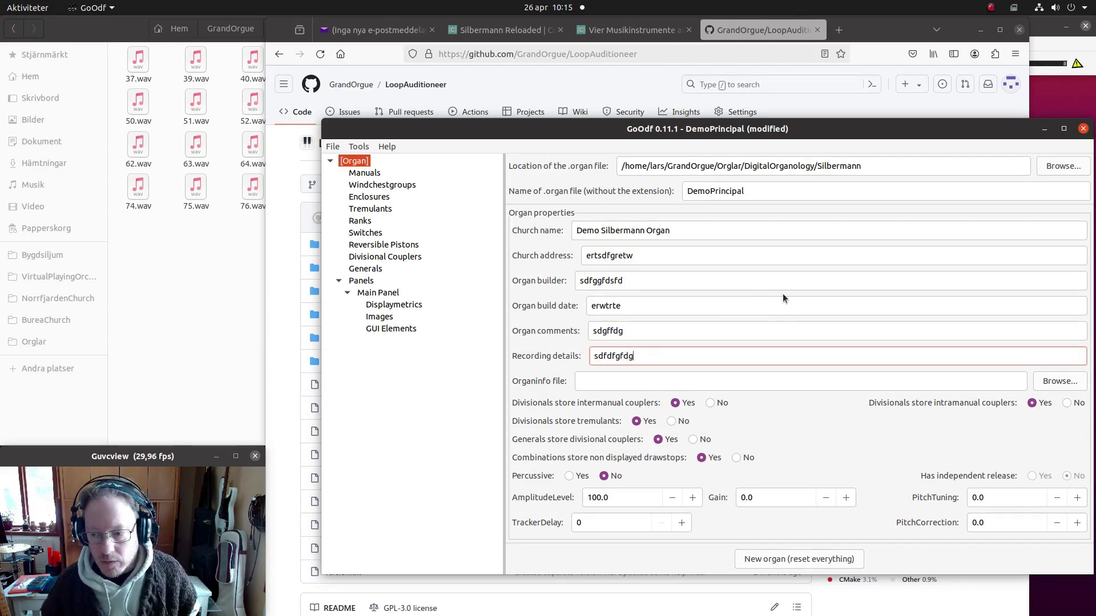
# Create a new windchest group and rename it Windchest.
pyautogui.click(387, 186)
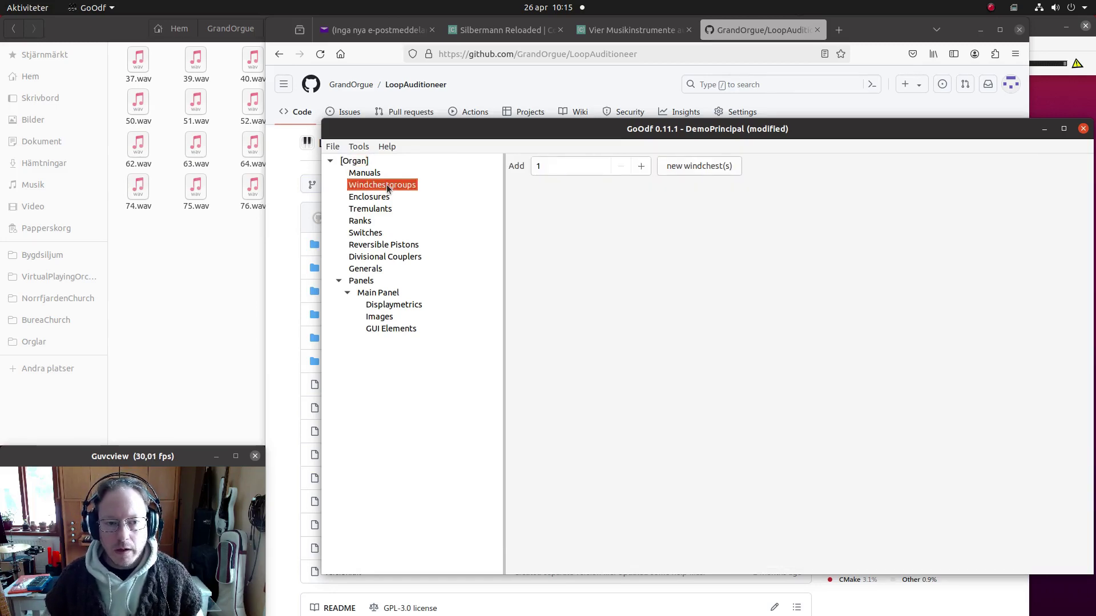
pyautogui.click(676, 166)
pyautogui.moveTo(635, 166); pyautogui.dragTo(542, 166)
pyautogui.write('Windchest')
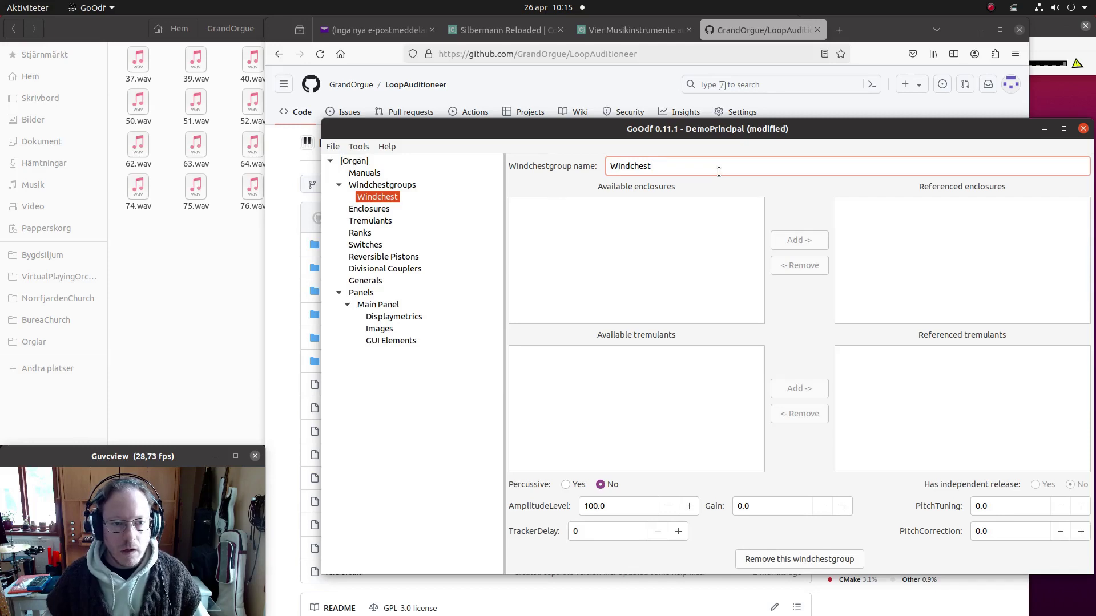
# Create a new manual with 49 logical keys.
pyautogui.click(368, 173)
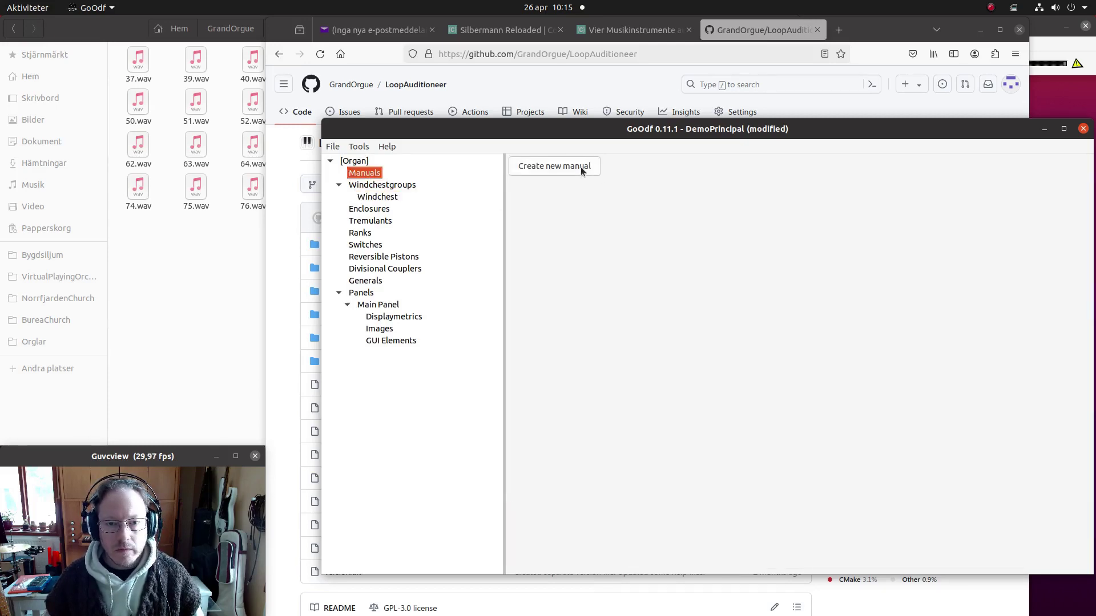
pyautogui.click(580, 167)
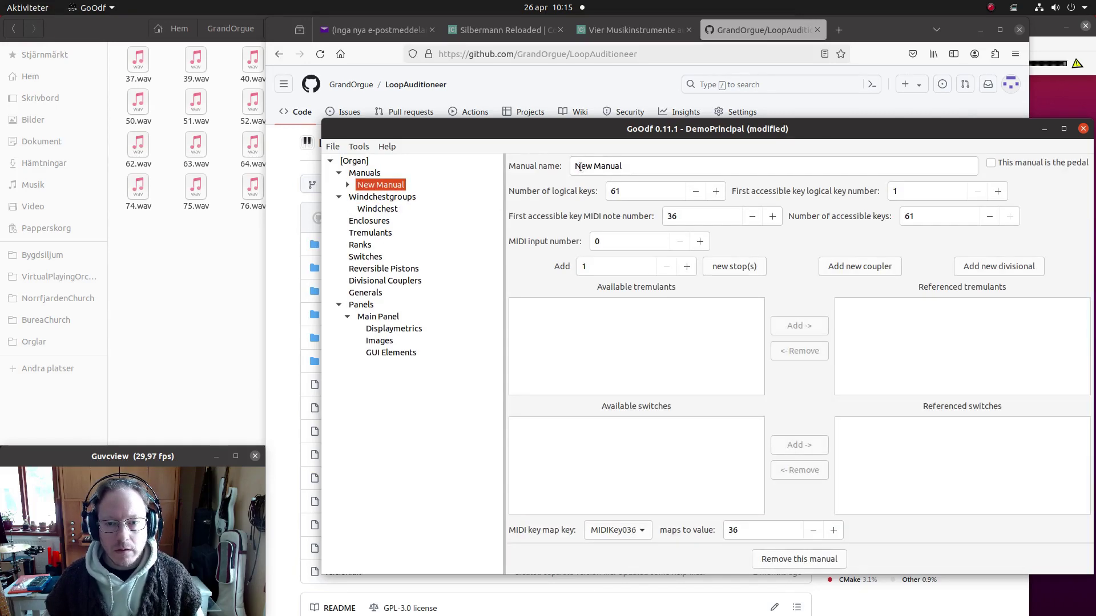
pyautogui.moveTo(665, 191); pyautogui.dragTo(509, 192)
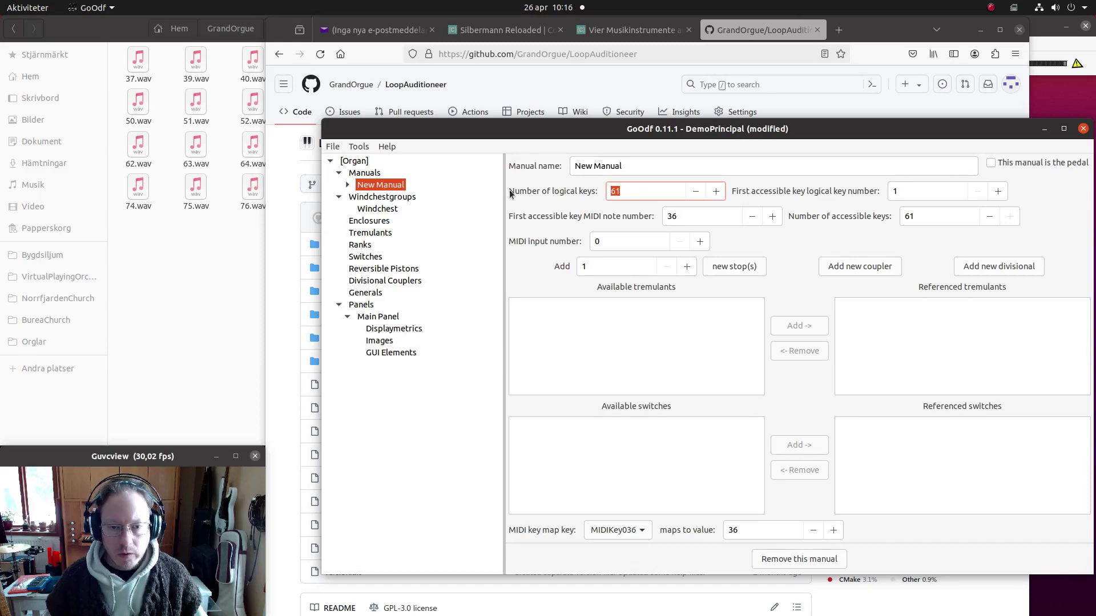
pyautogui.write('49')
pyautogui.press('Tab')
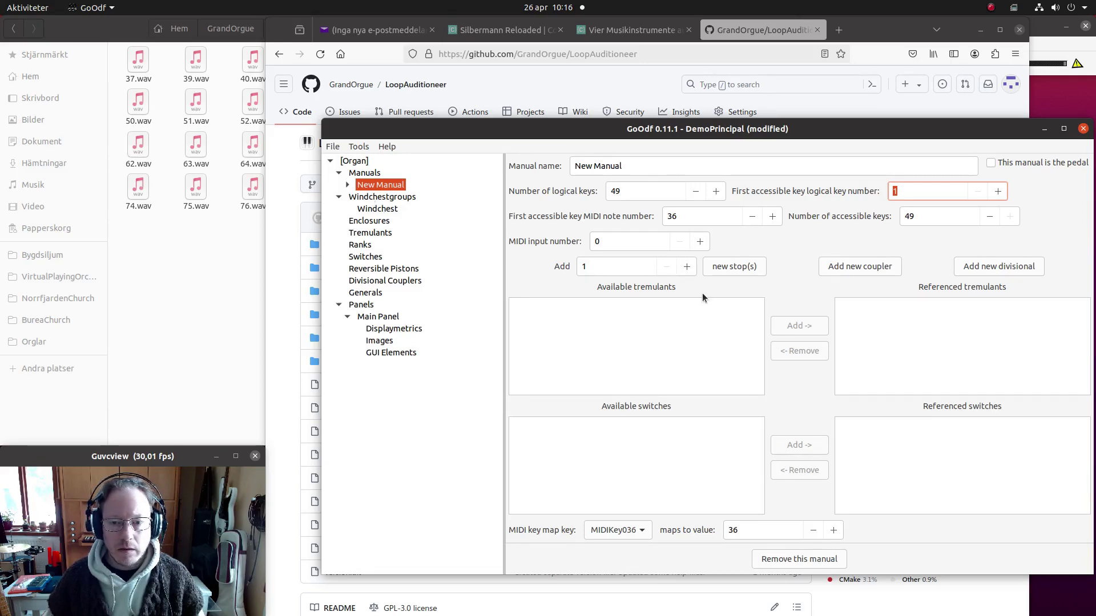
# Add a new stop to the manual named Principal 4'.
pyautogui.click(723, 268)
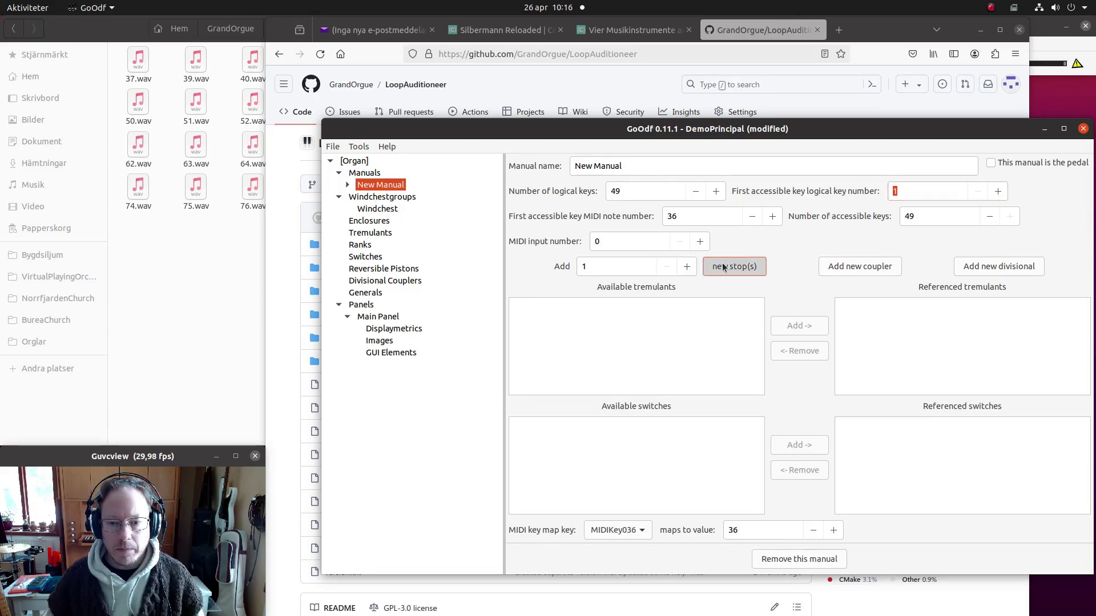
pyautogui.click(611, 190)
pyautogui.hotkey('ctrl', 'a')
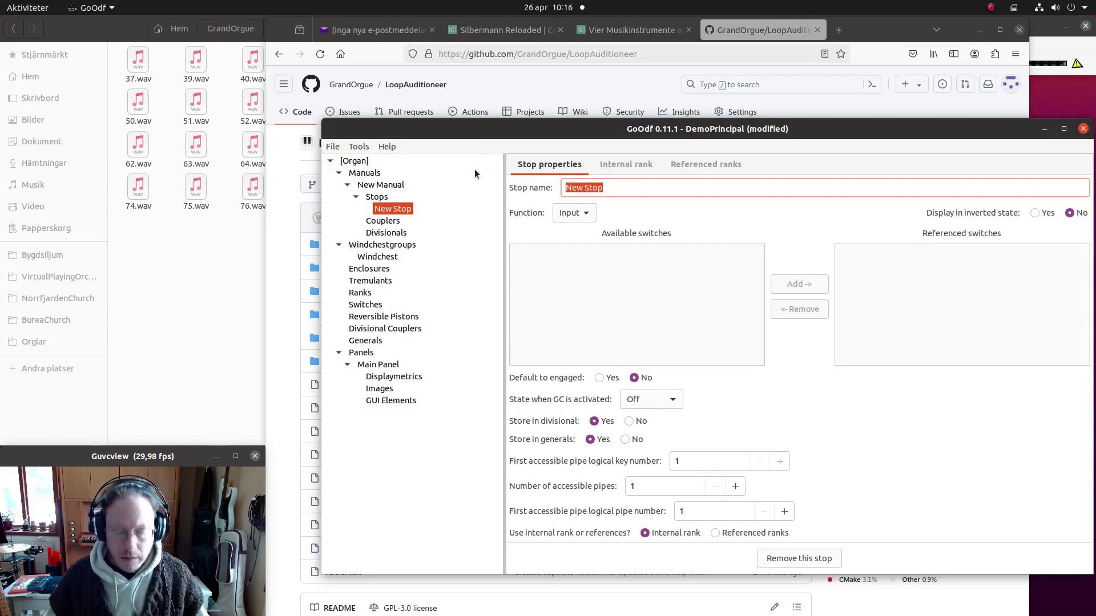
pyautogui.write('Princ')
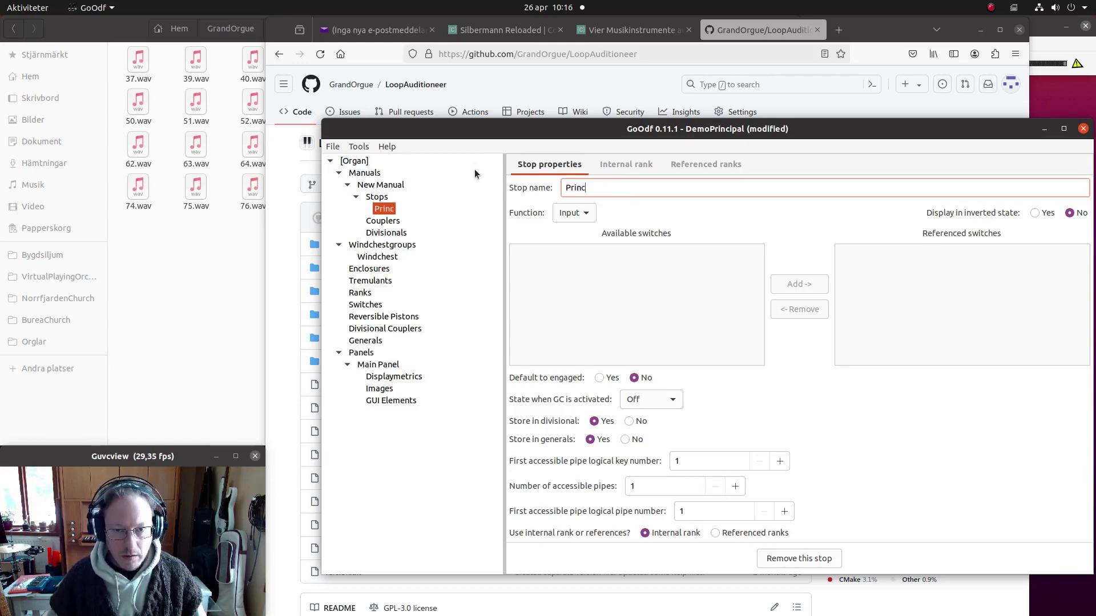
pyautogui.write('ip')
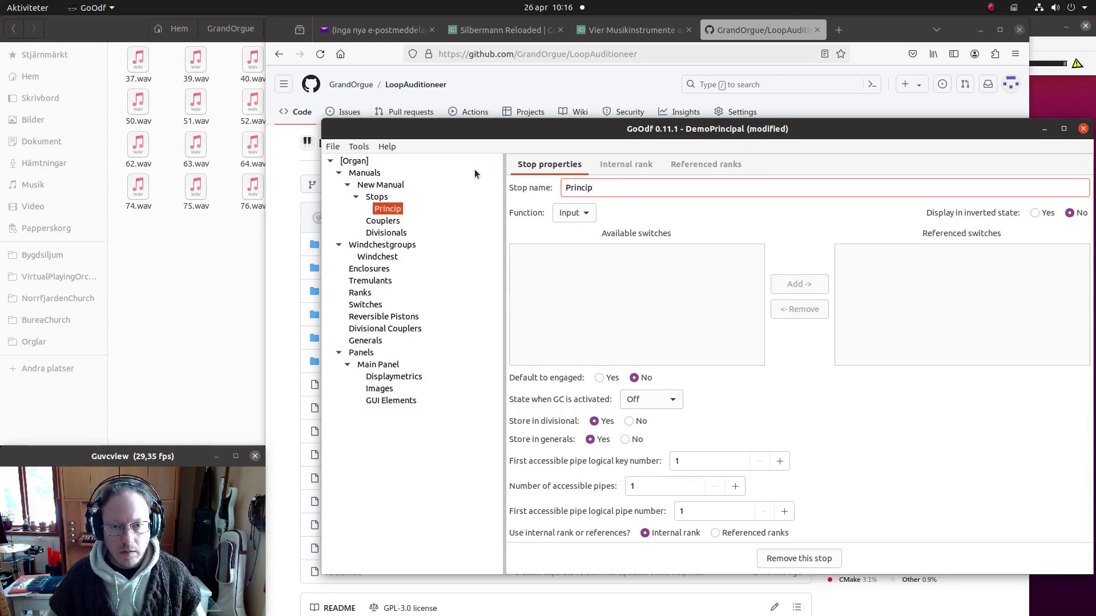
pyautogui.write("al 4'")
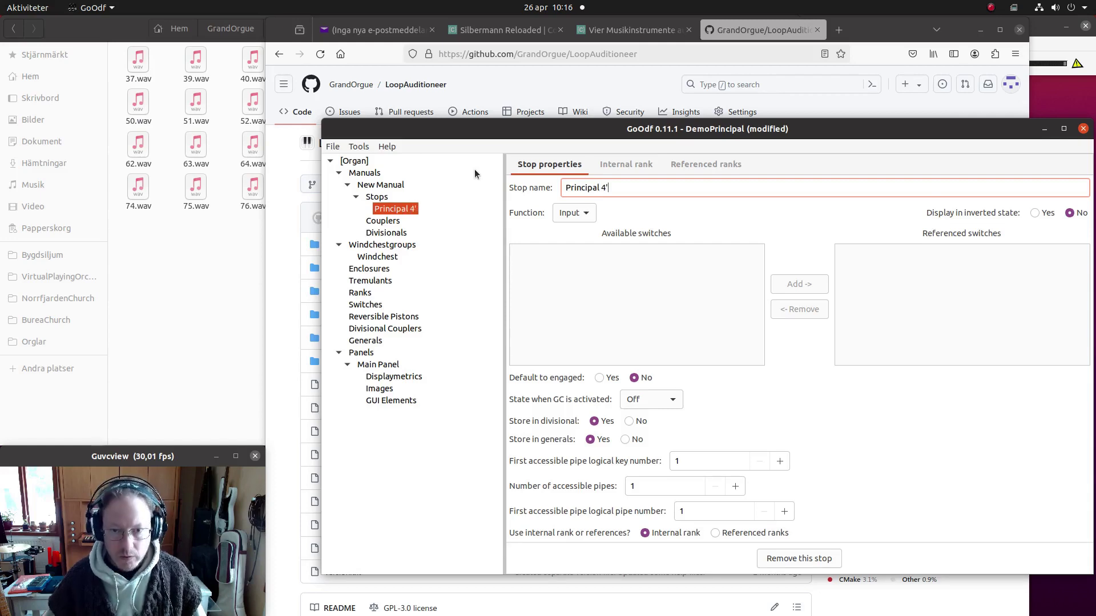
# Set the stop's internal rank to 49 logical pipes and harmonic number 16.
pyautogui.click(614, 162)
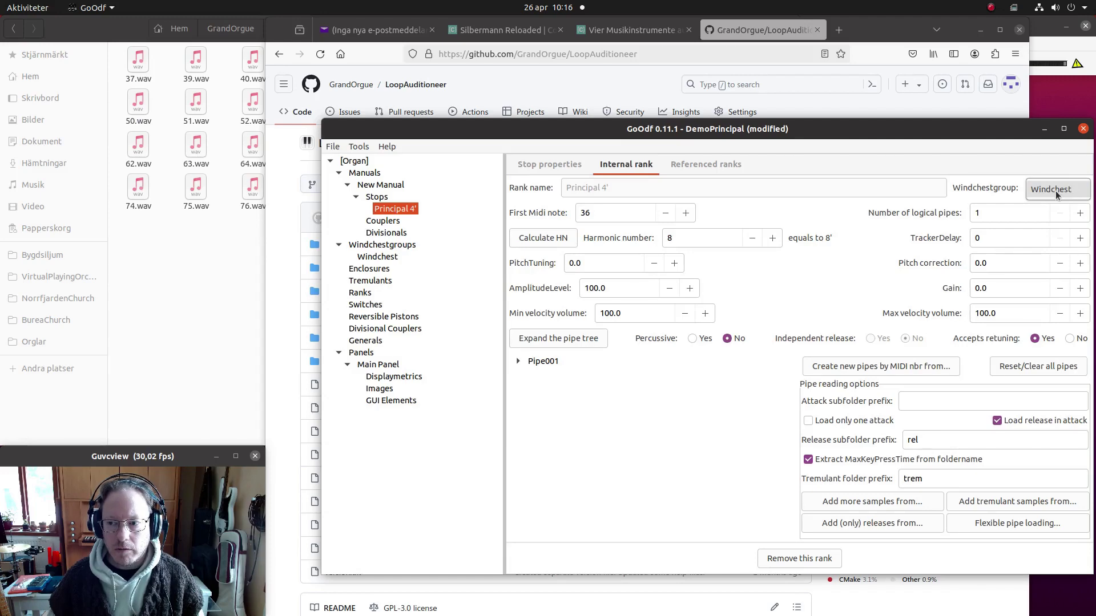
pyautogui.click(997, 214)
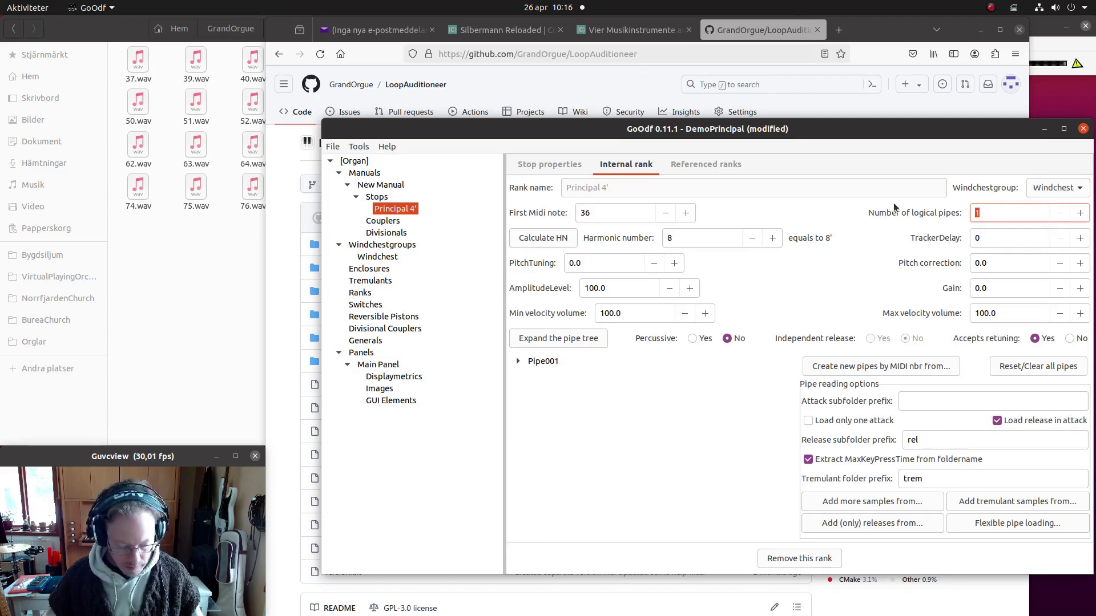
pyautogui.write('49')
pyautogui.press('Tab')
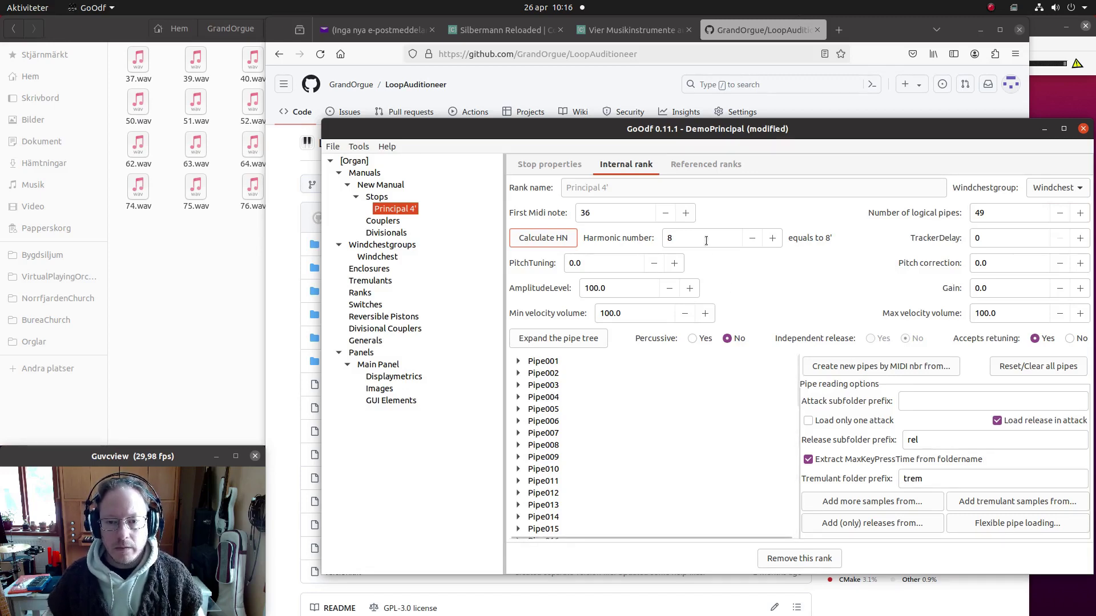
pyautogui.press('Tab')
pyautogui.write('16')
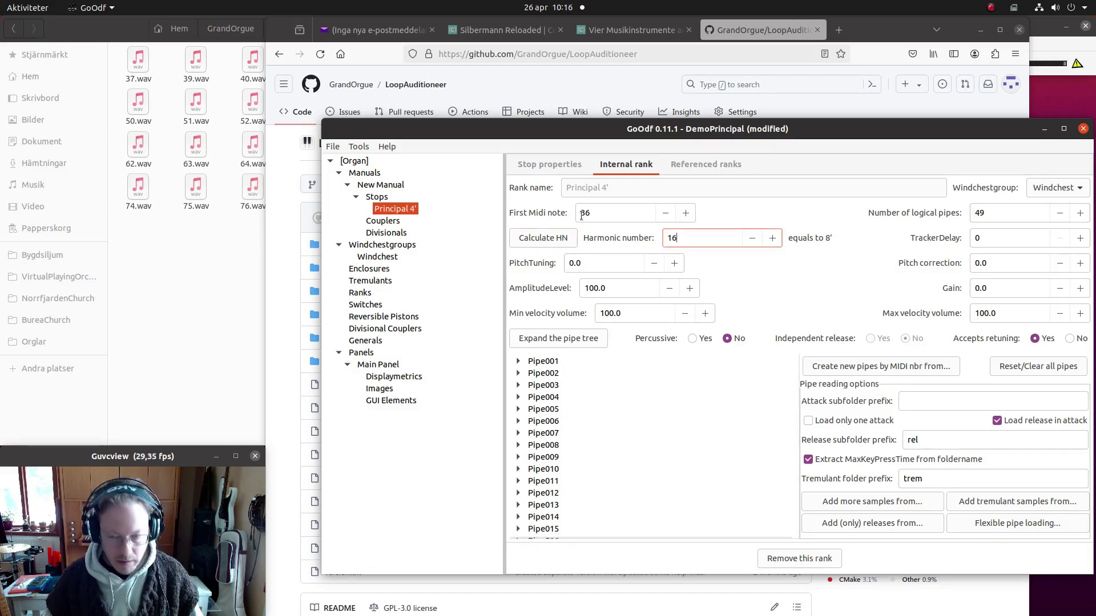
pyautogui.press('Tab')
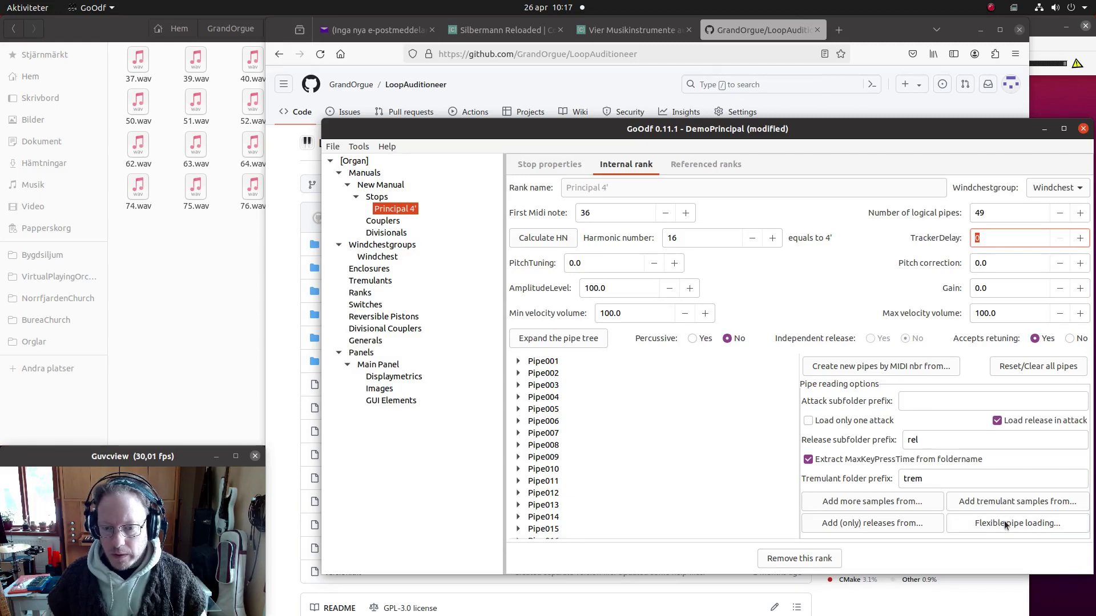
# Set flexible pipe loading for Pipe001 to matching MIDI number 37 with base directory Audio/Principal.
pyautogui.click(556, 360)
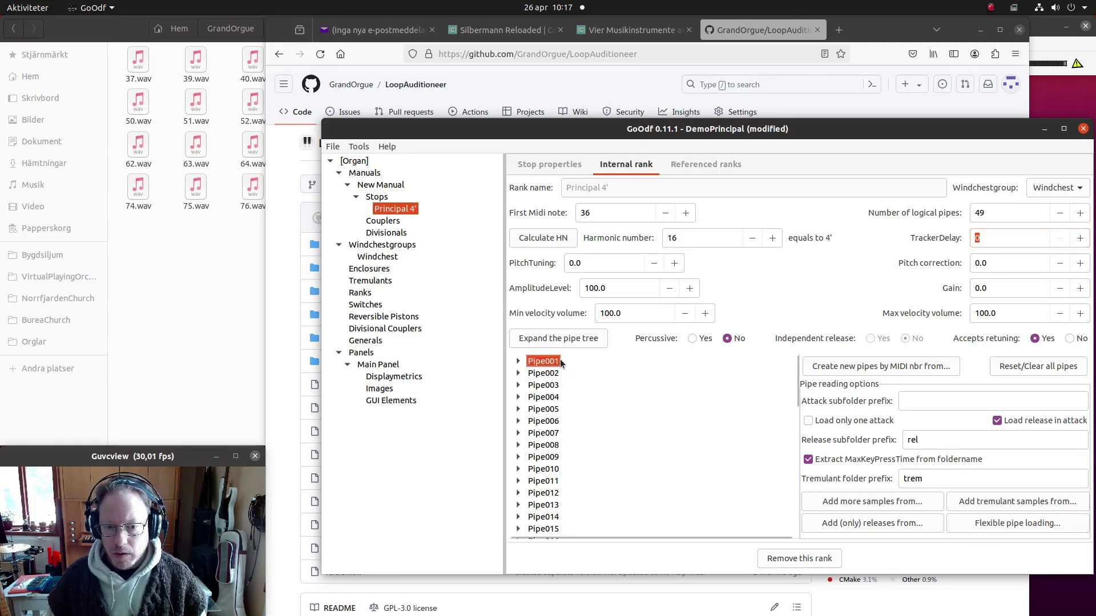
pyautogui.click(1021, 522)
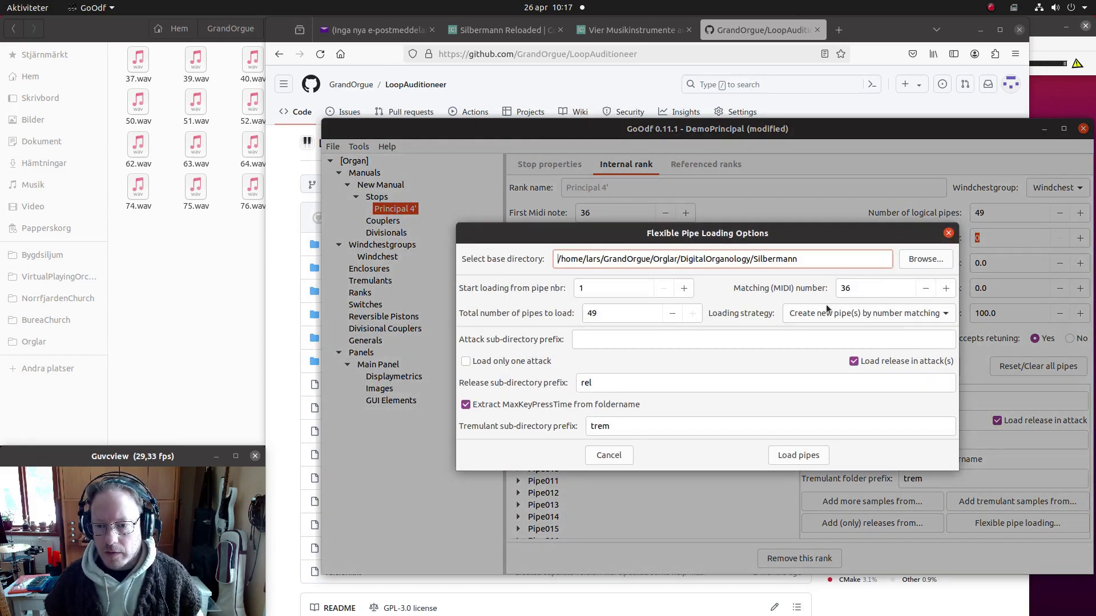
pyautogui.click(946, 288)
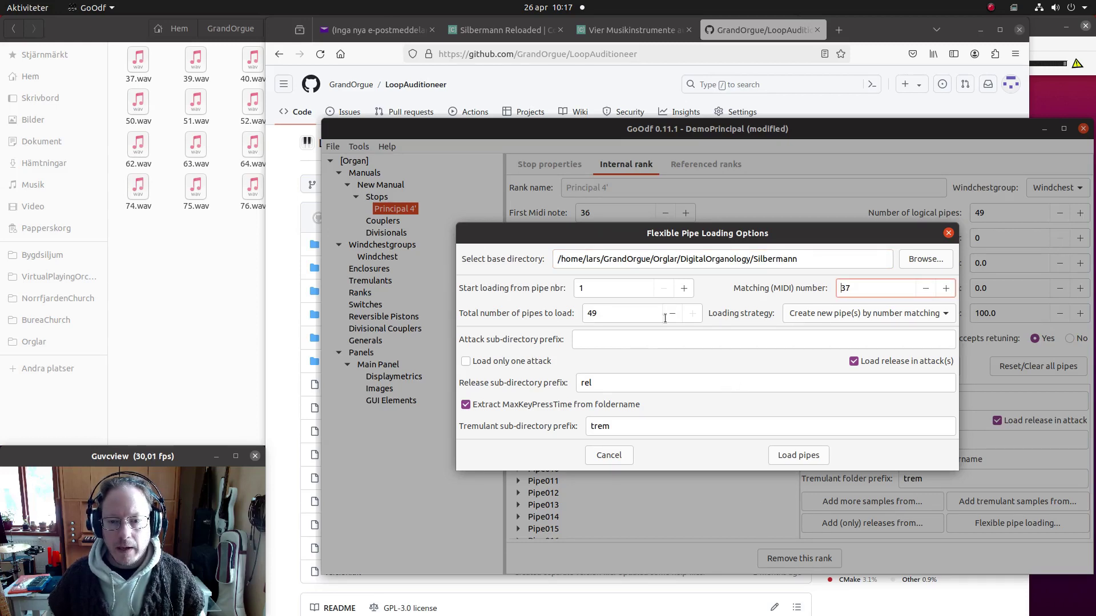
pyautogui.click(925, 260)
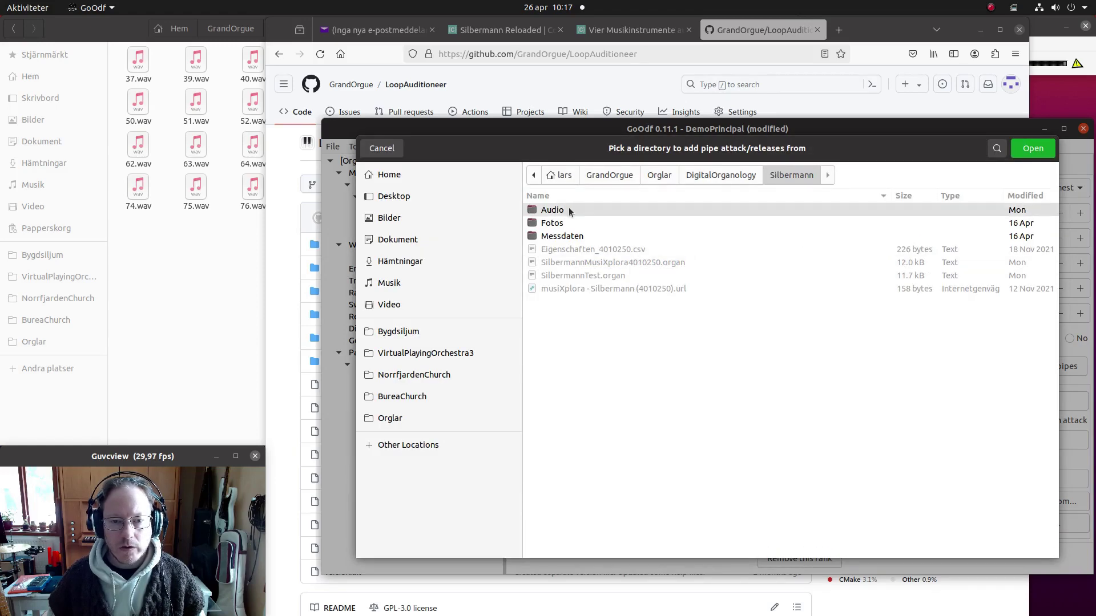
pyautogui.doubleClick(568, 209)
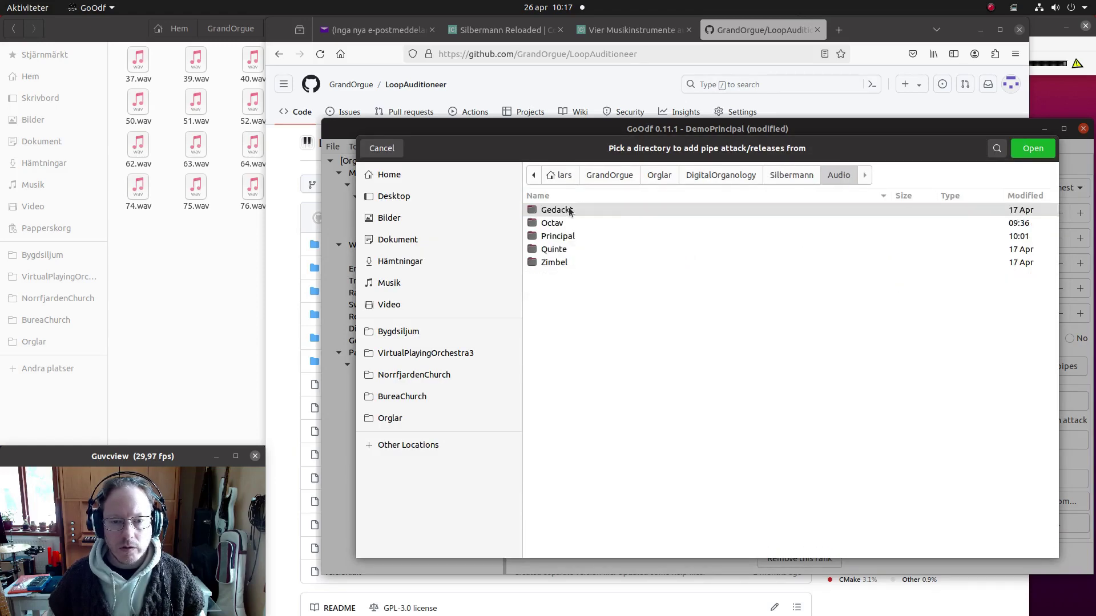
pyautogui.doubleClick(562, 236)
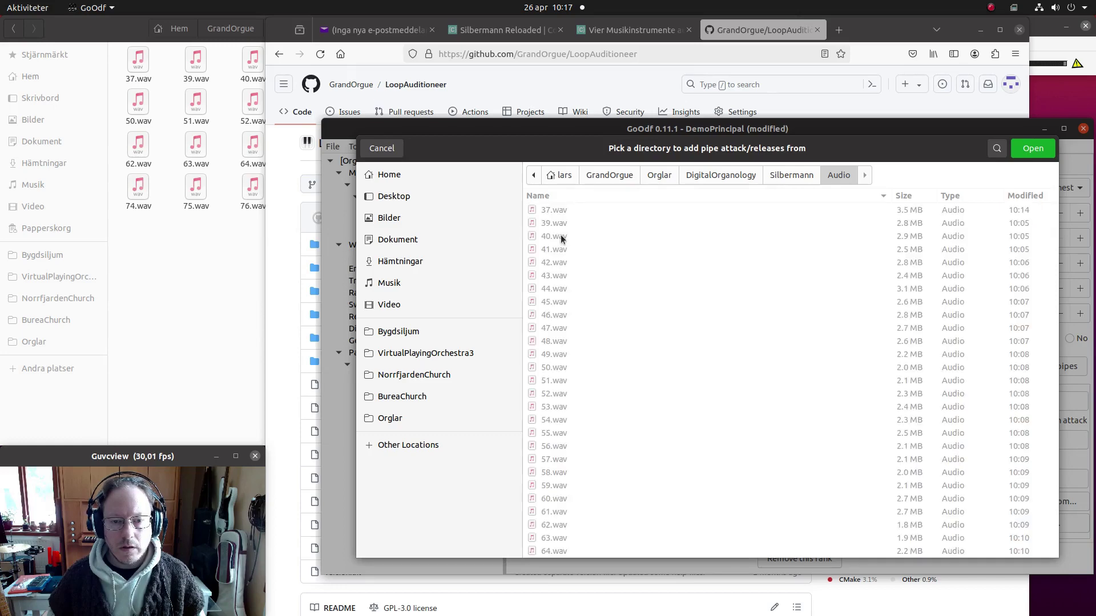
pyautogui.click(1027, 149)
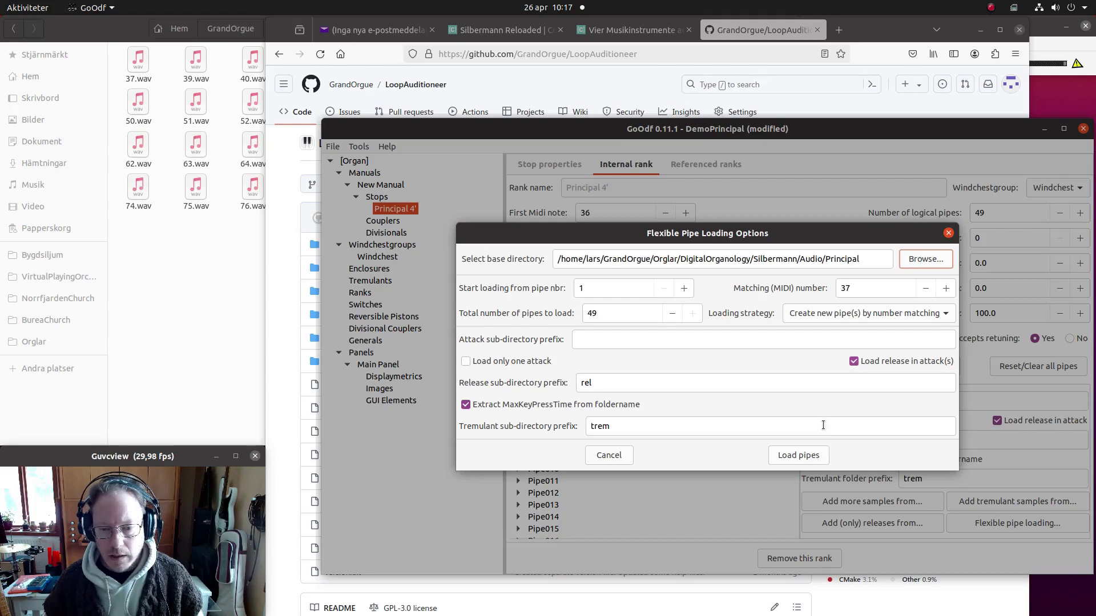
# Load the Principal samples into the pipes, then fill empty Pipe002 with a pitch-offset copy of Pipe004.
pyautogui.click(797, 455)
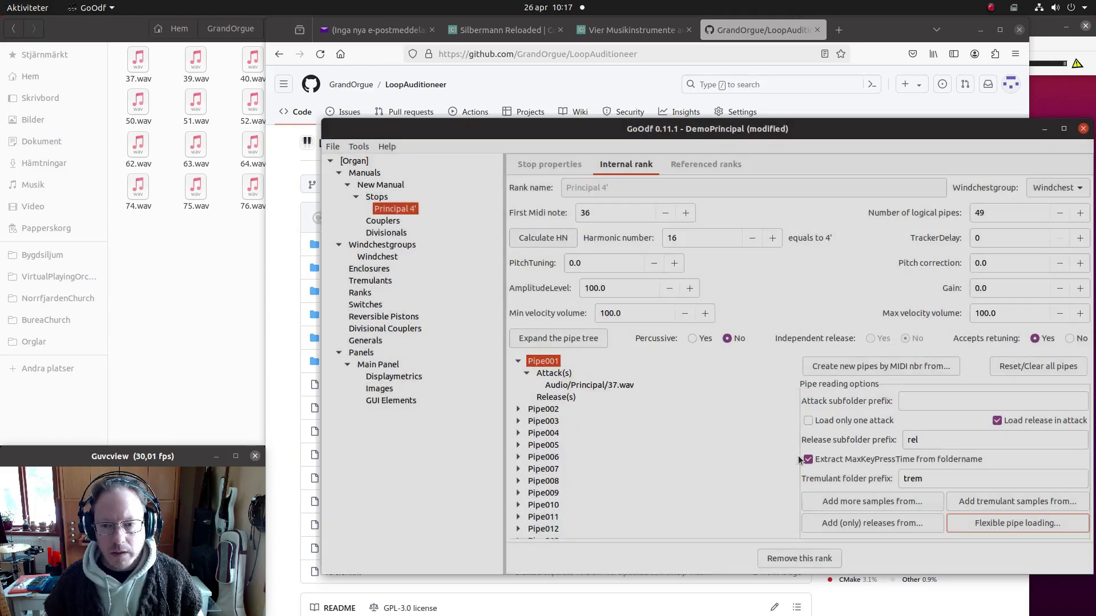
pyautogui.click(536, 340)
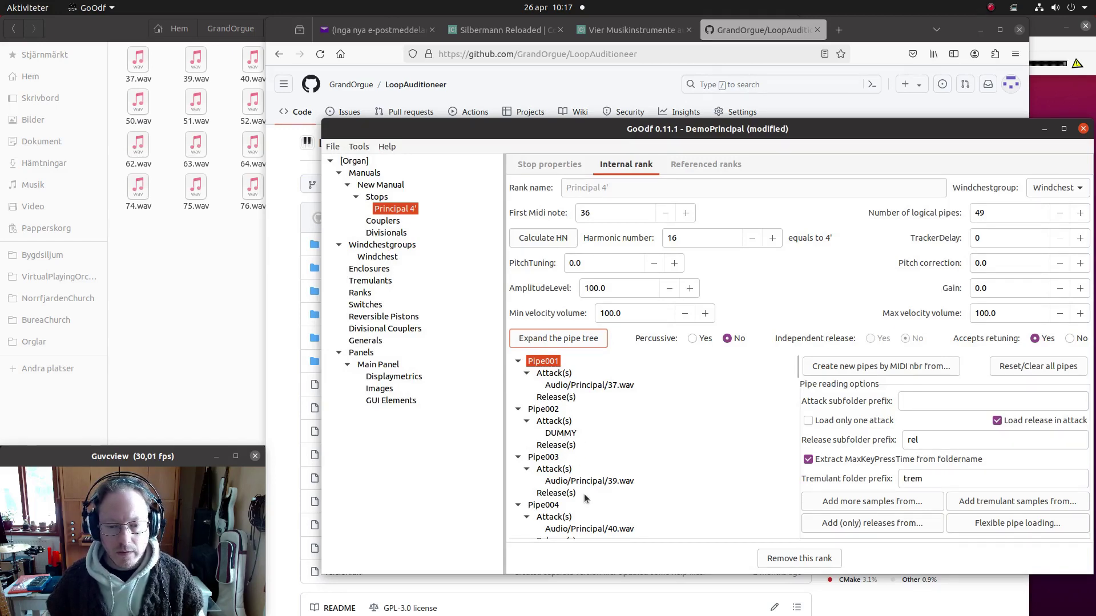
pyautogui.click(552, 506)
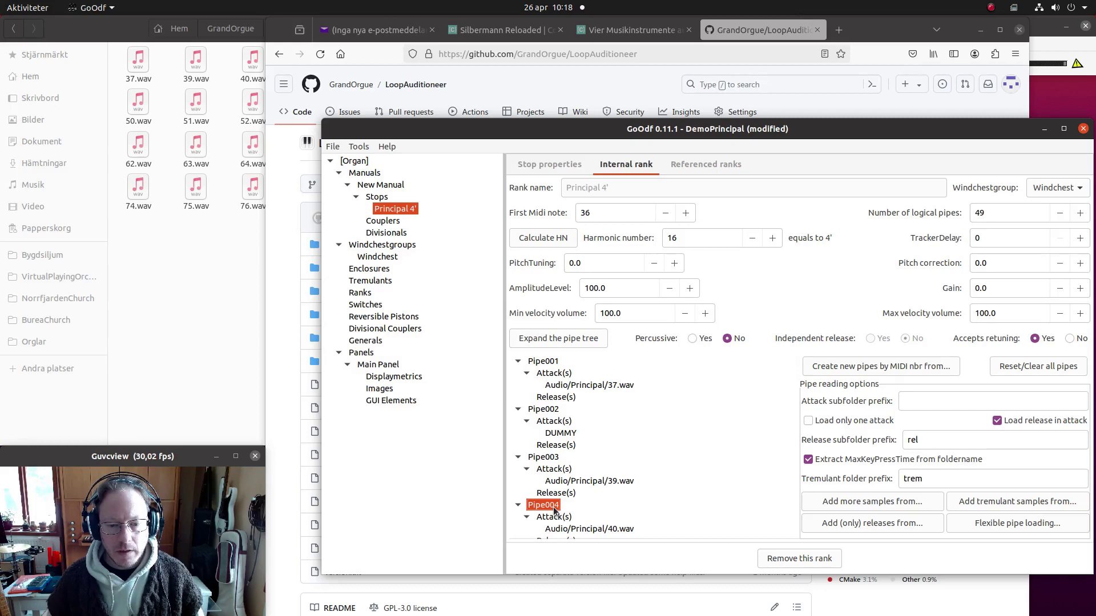
pyautogui.rightClick(553, 506)
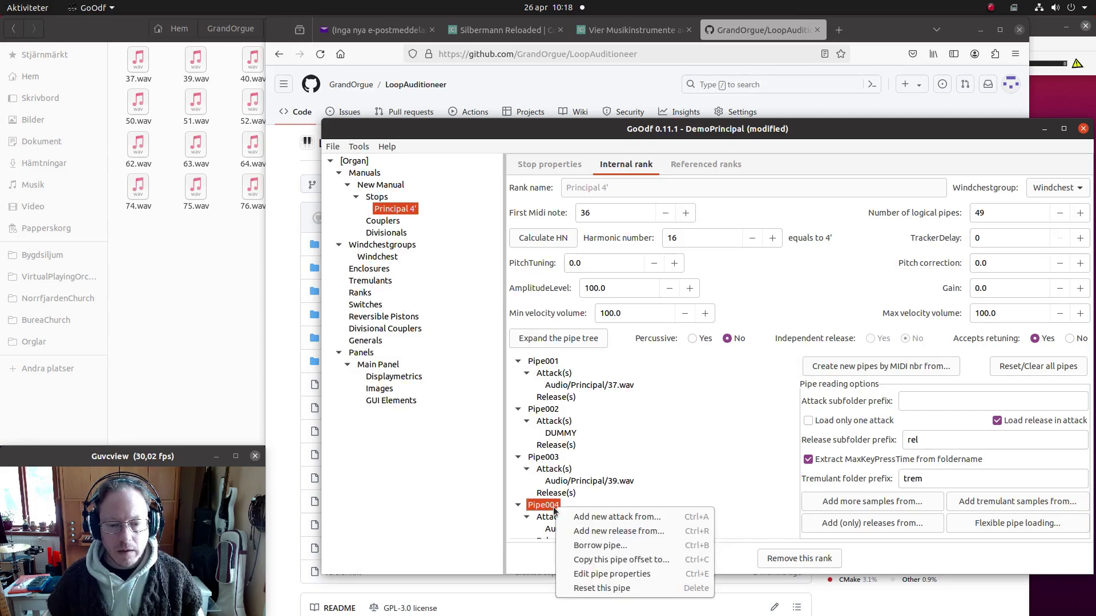
pyautogui.click(592, 560)
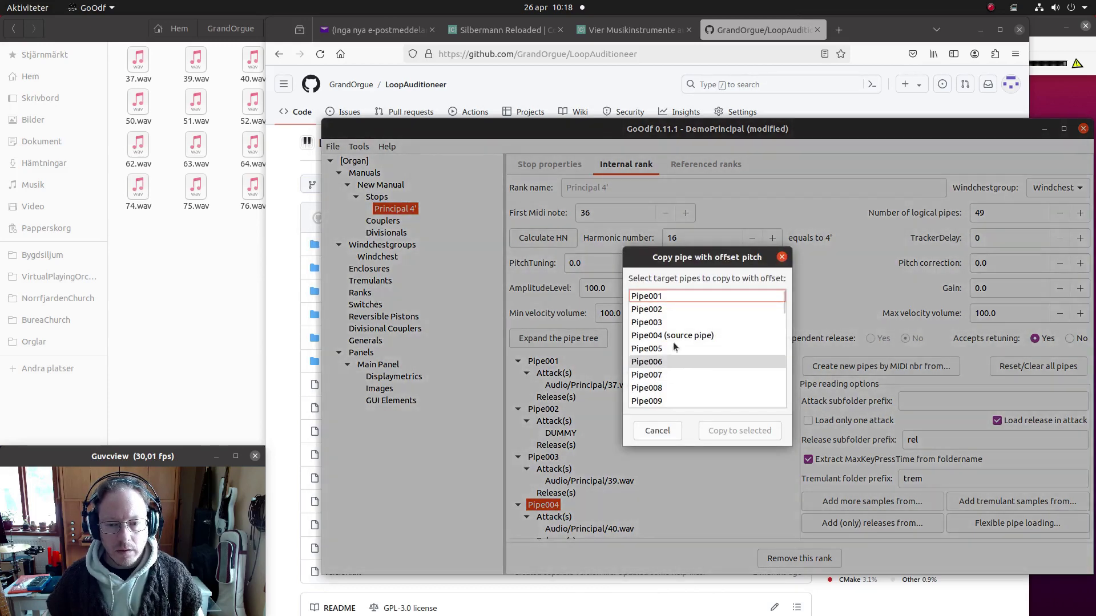
pyautogui.click(659, 312)
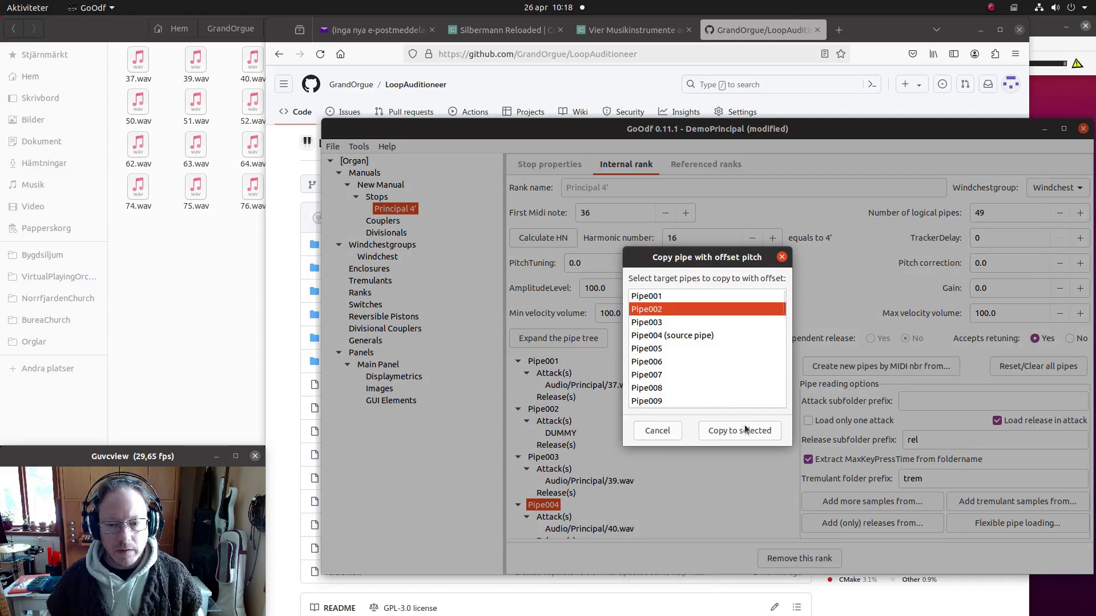
pyautogui.click(741, 430)
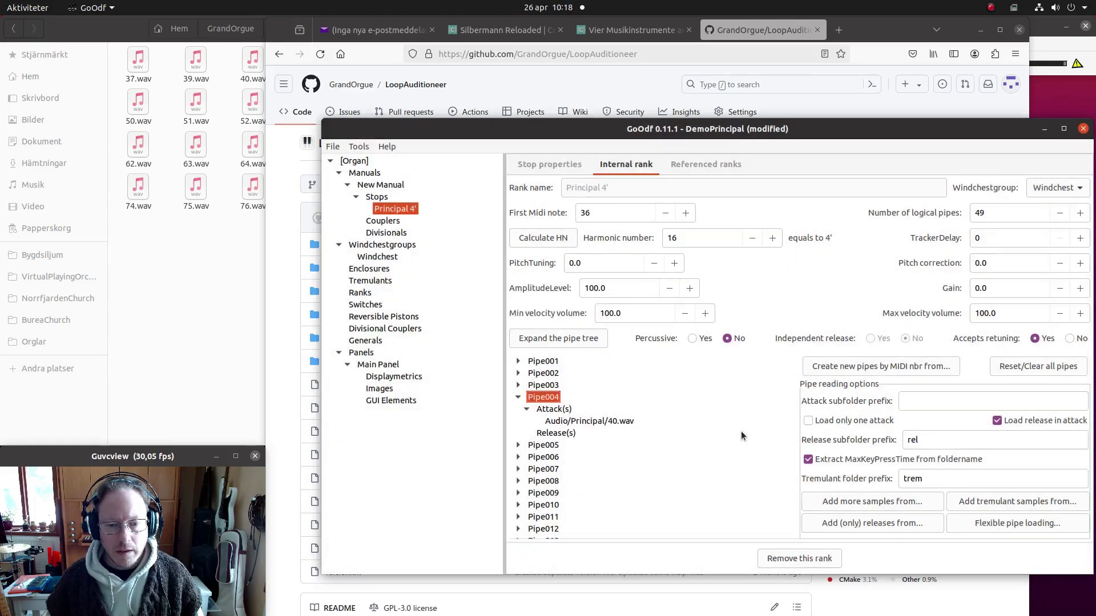
pyautogui.click(570, 342)
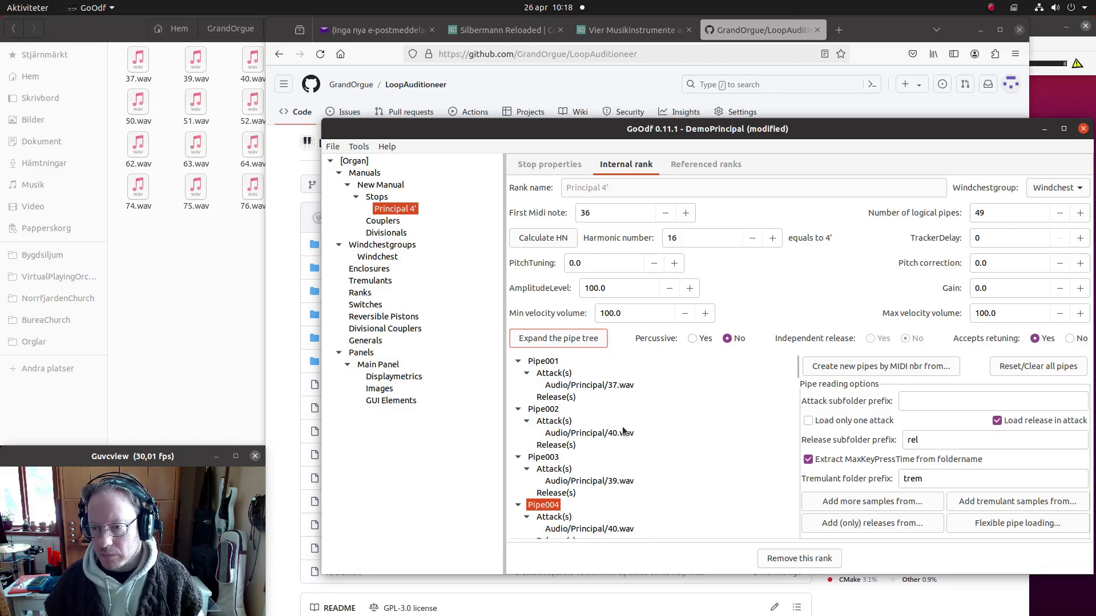
# Add GUI elements for New Manual and the Principal 4' stop to the Main Panel.
pyautogui.click(377, 365)
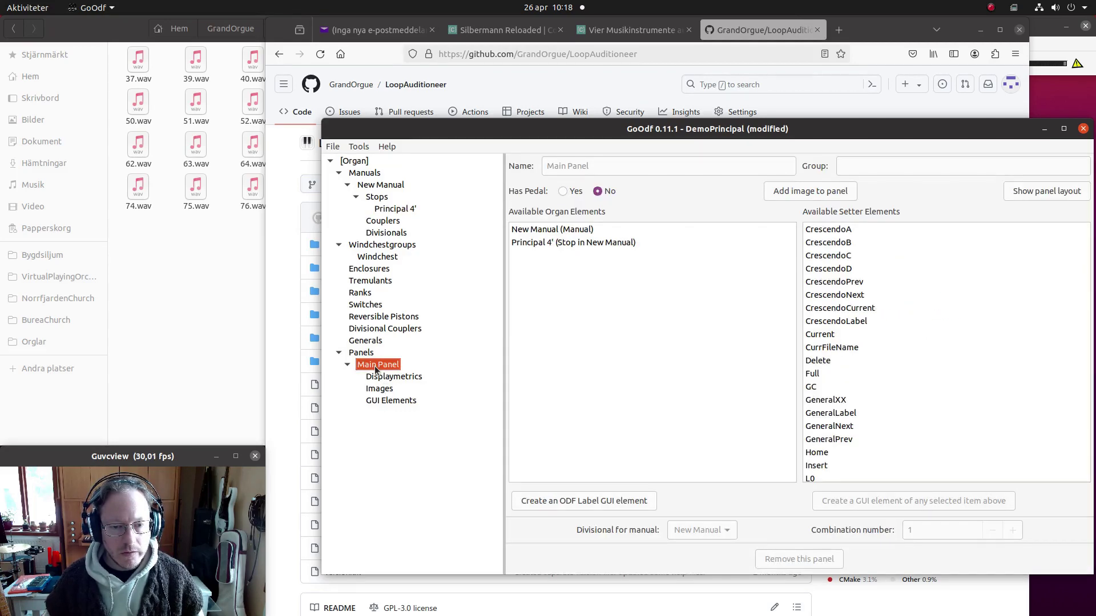
pyautogui.click(571, 234)
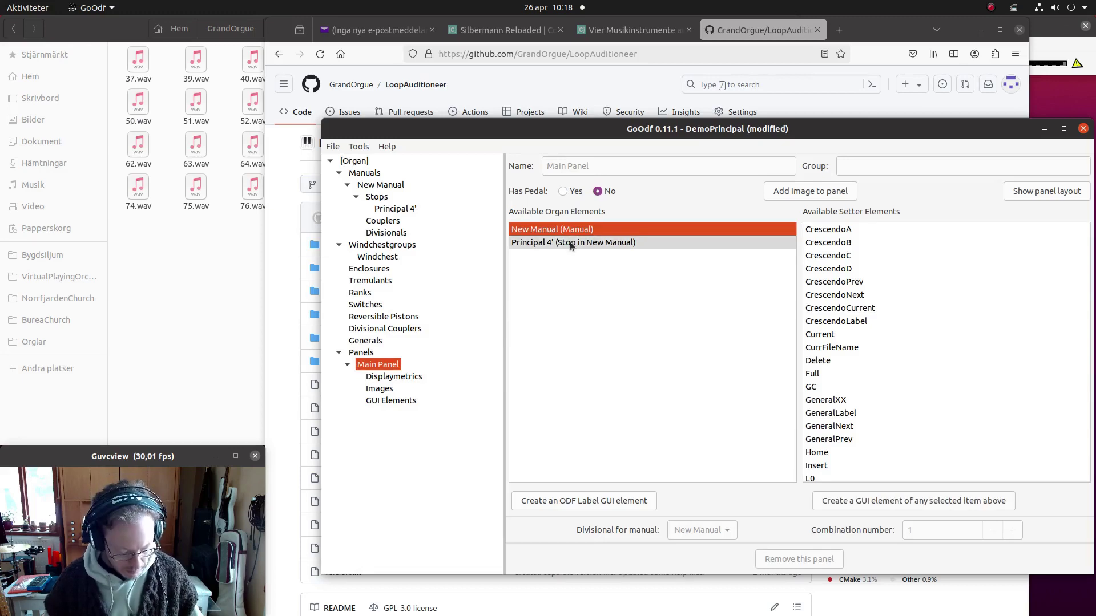
pyautogui.keyDown('ctrl'); pyautogui.click(569, 242); pyautogui.keyUp('ctrl')
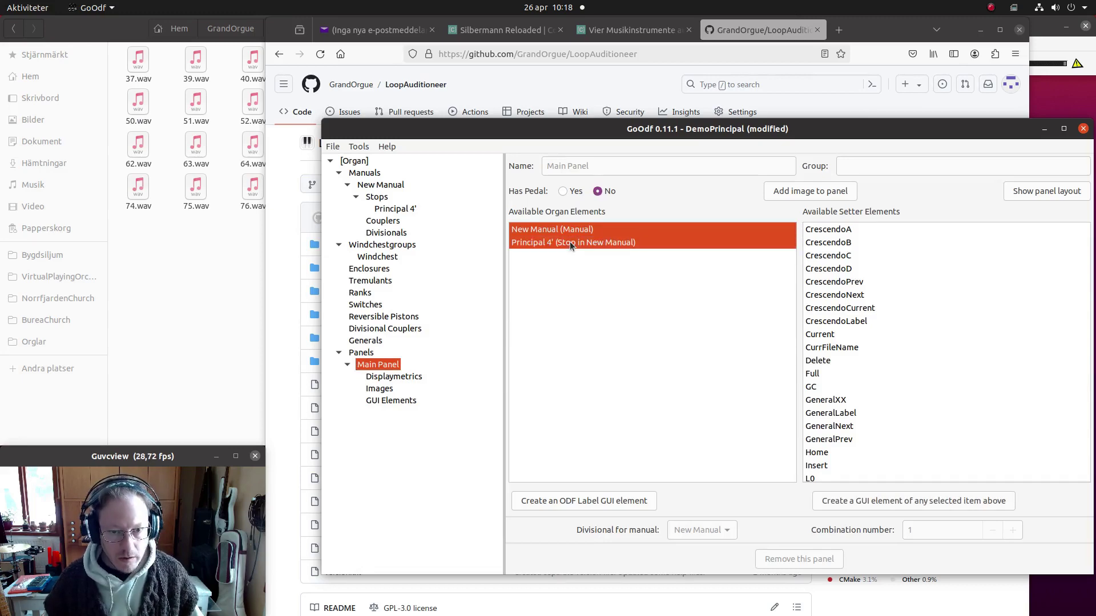
pyautogui.click(865, 501)
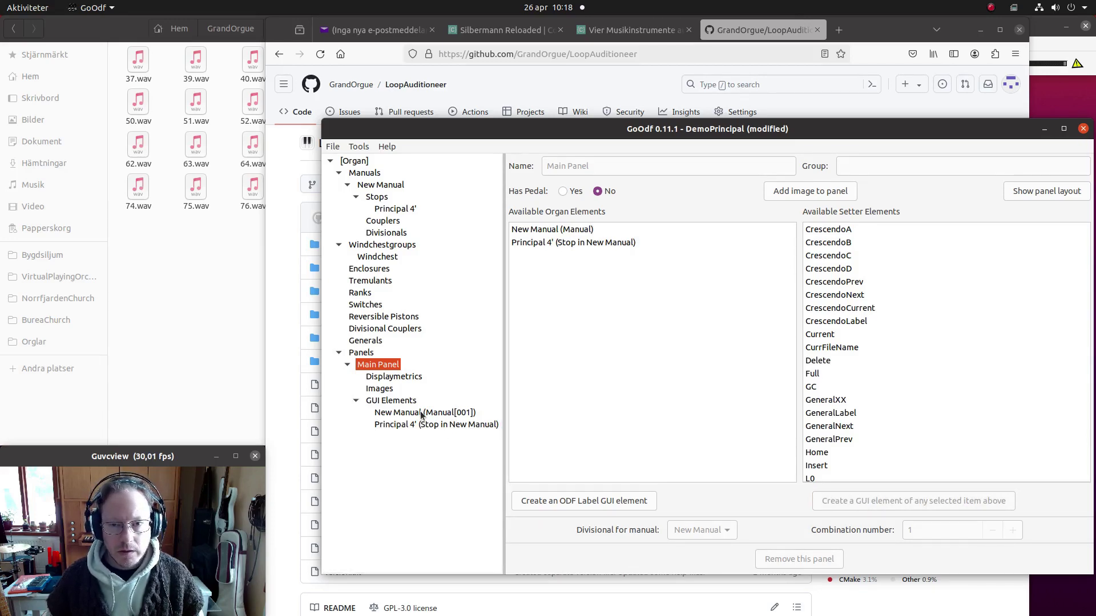
# Write out the DemoPrincipal.organ definition file.
pyautogui.click(331, 147)
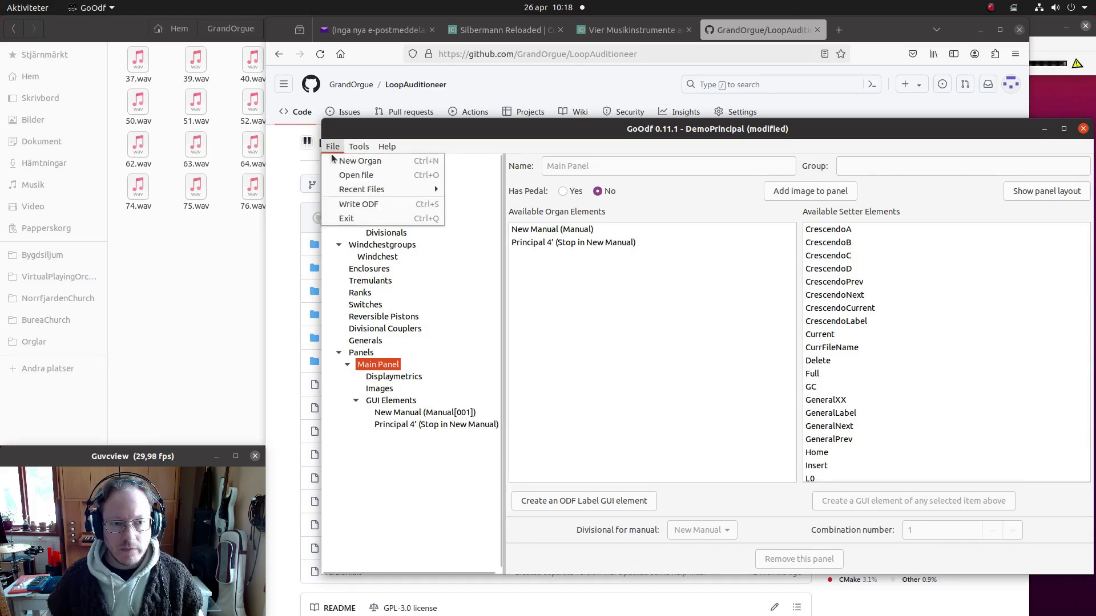
pyautogui.click(359, 204)
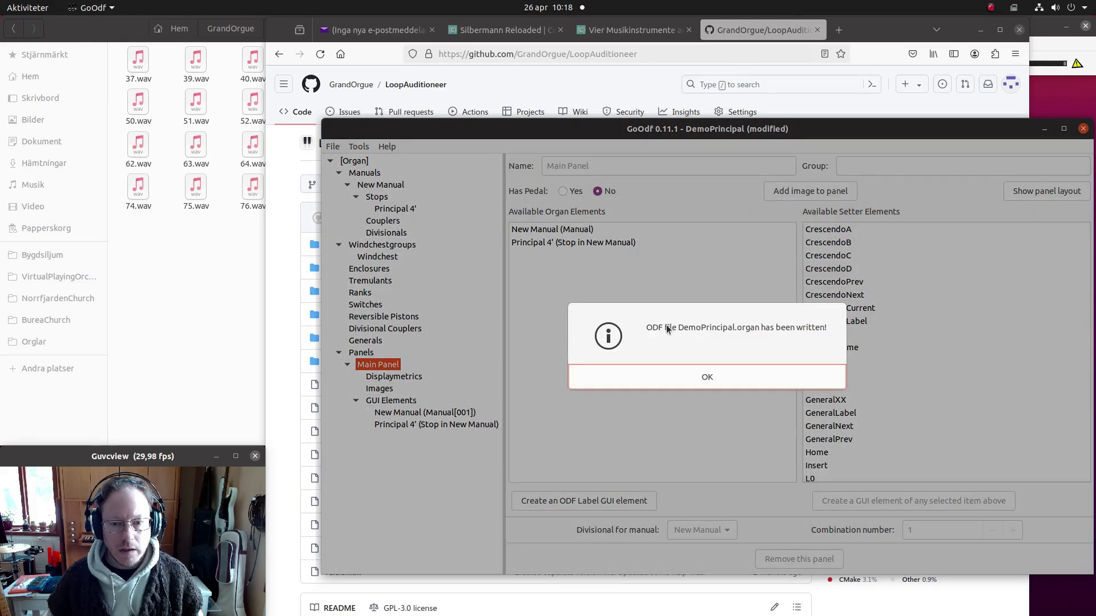
pyautogui.click(708, 371)
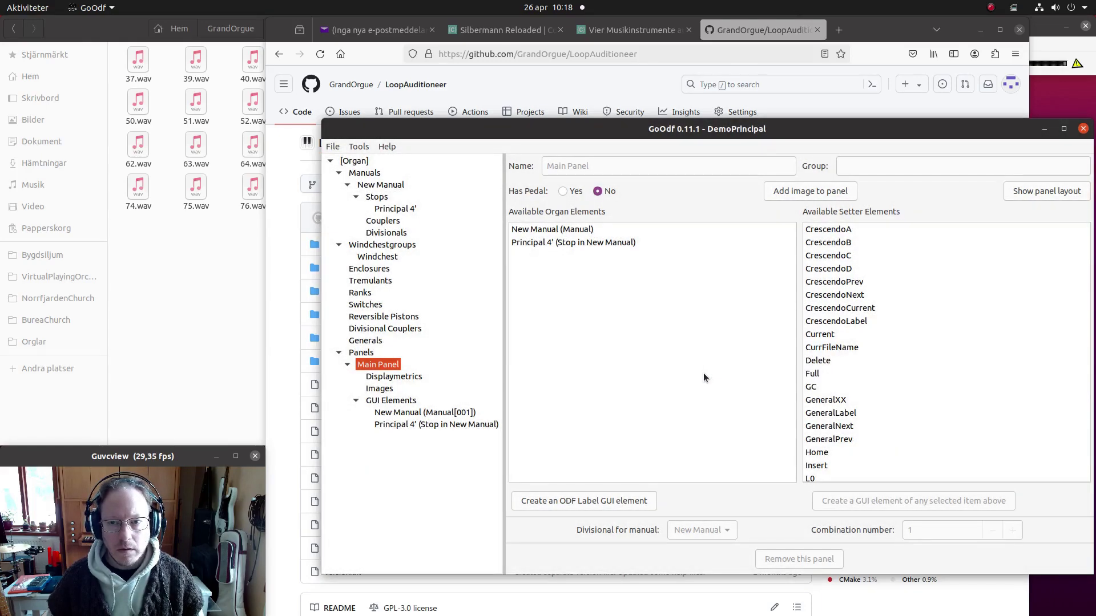
# Open DemoPrincipal.organ from Orglar/DigitalOrganology/Silbermann in GrandOrgue.
pyautogui.click(1045, 29)
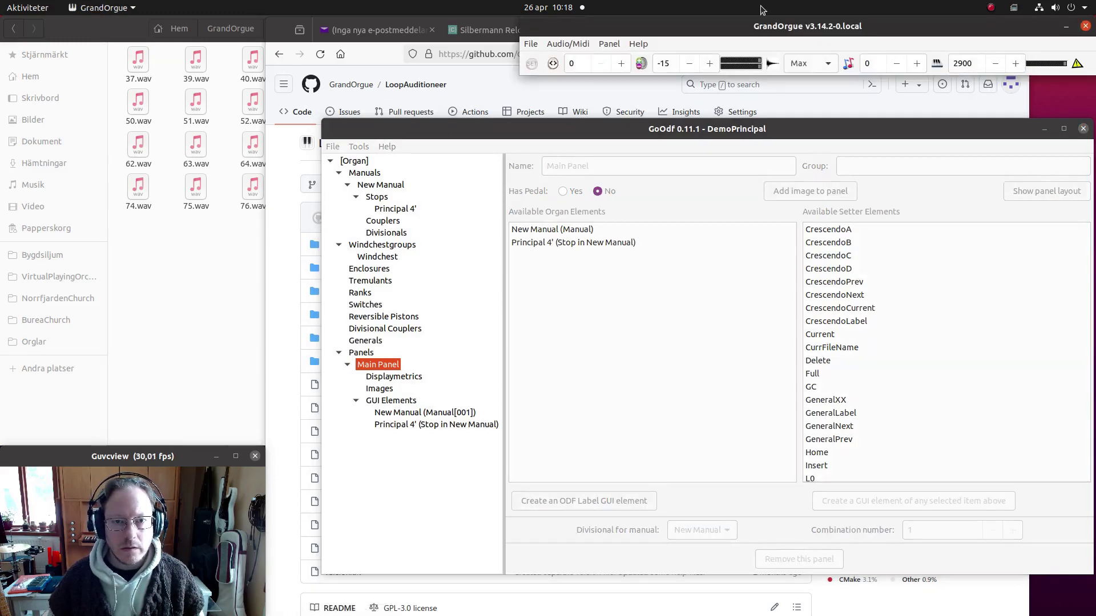
pyautogui.click(530, 46)
pyautogui.click(544, 85)
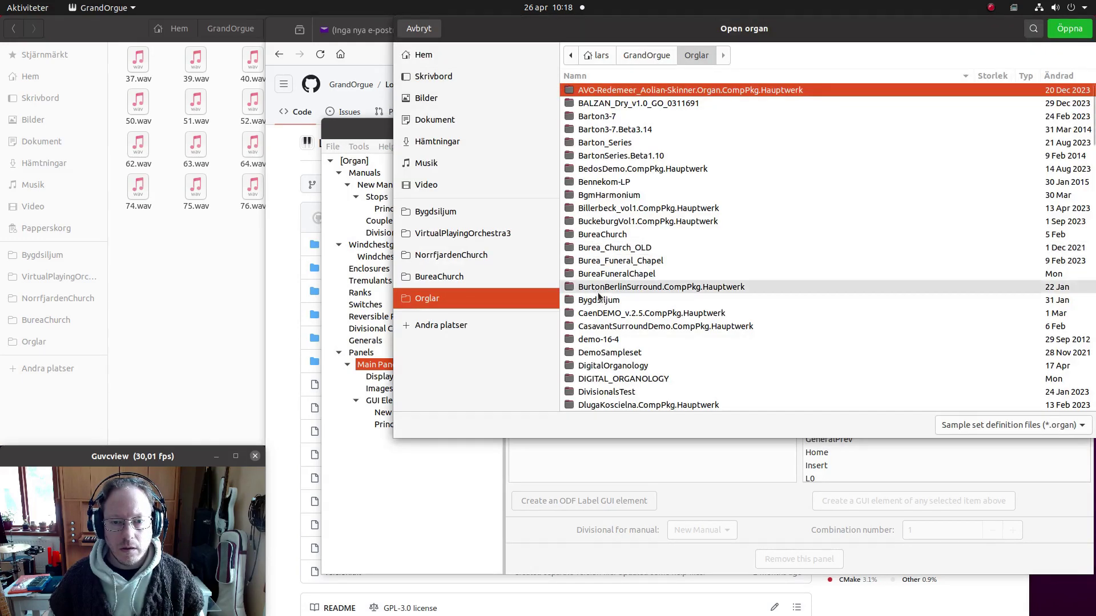
pyautogui.doubleClick(600, 366)
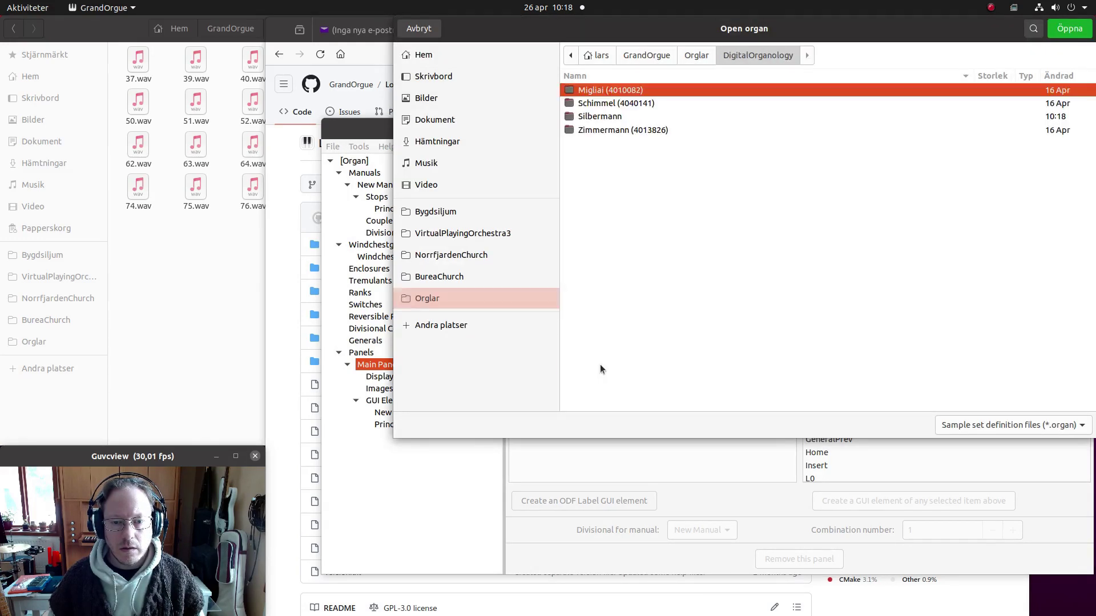
pyautogui.doubleClick(594, 116)
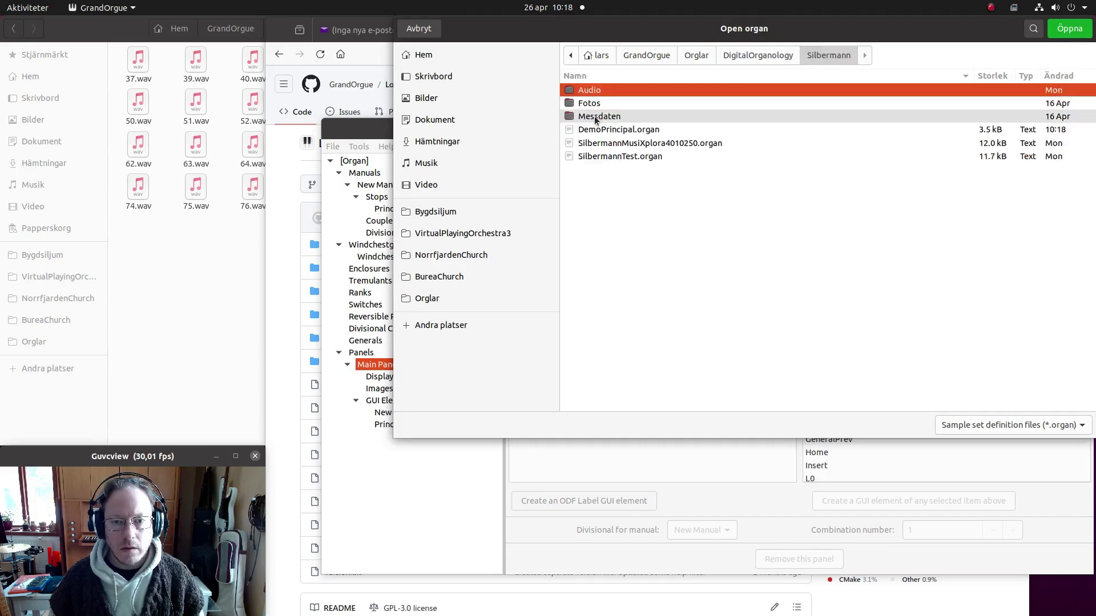
pyautogui.click(613, 130)
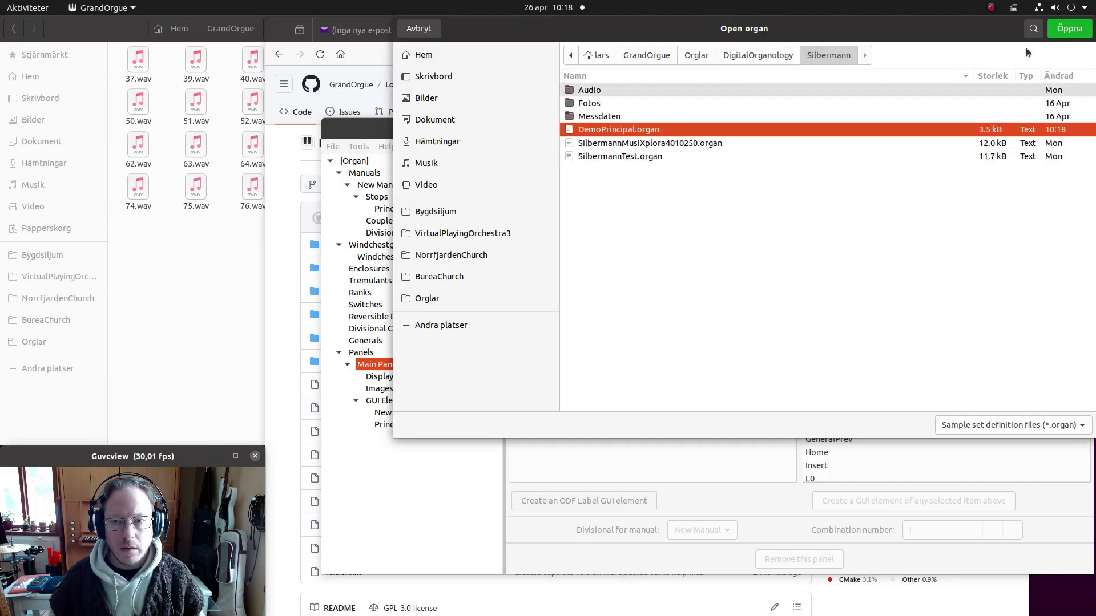
pyautogui.click(1065, 29)
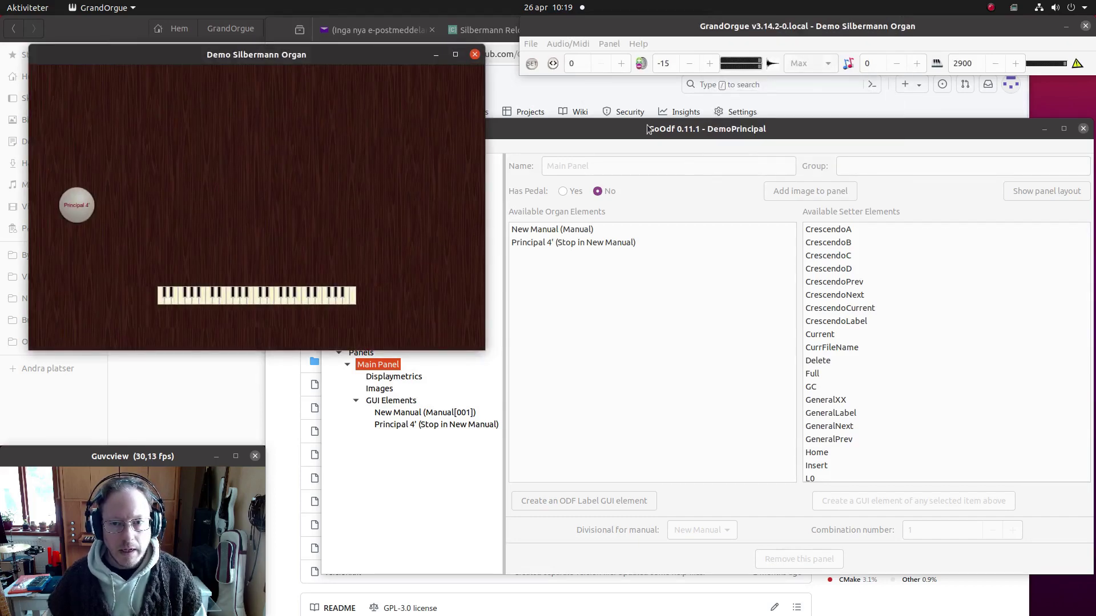
# In GoOdf, raise the New Manual's MIDI input number to 2.
pyautogui.click(627, 131)
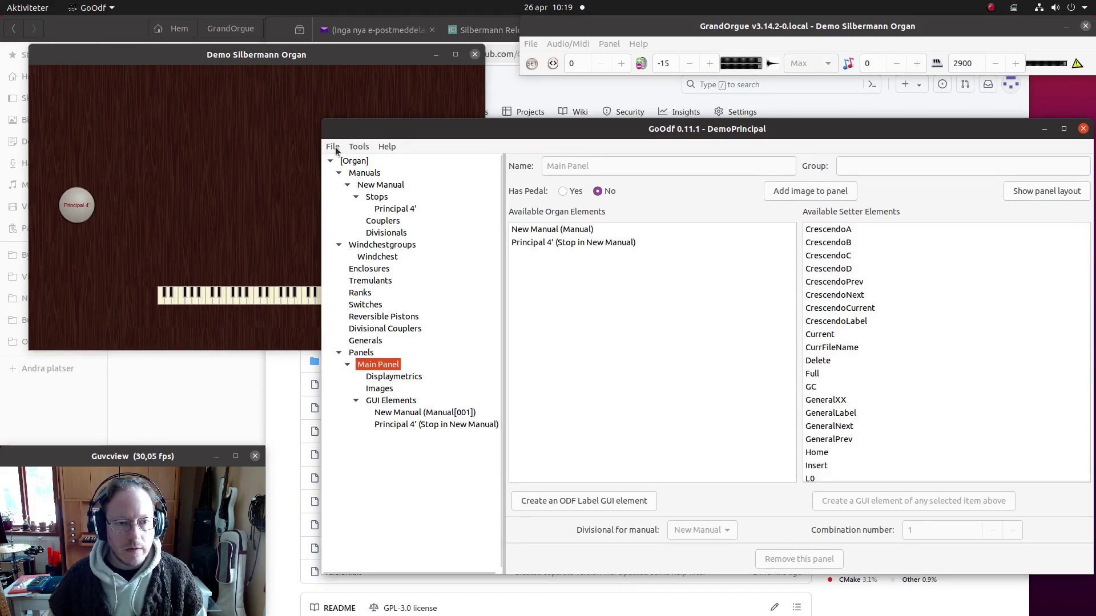
pyautogui.click(359, 173)
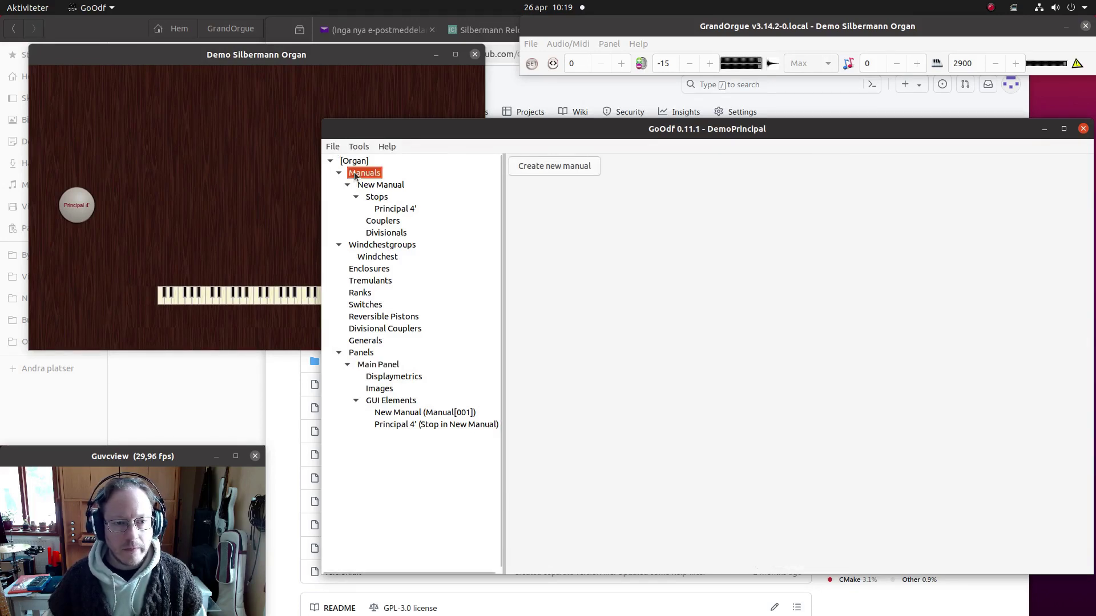
pyautogui.click(394, 192)
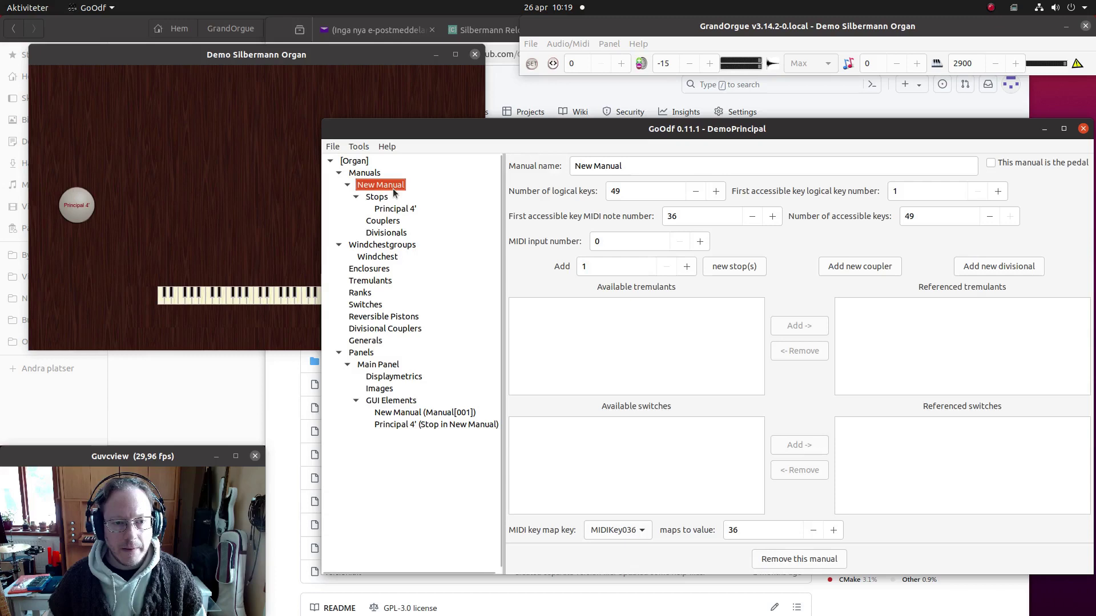
pyautogui.click(700, 241)
pyautogui.click(700, 241)
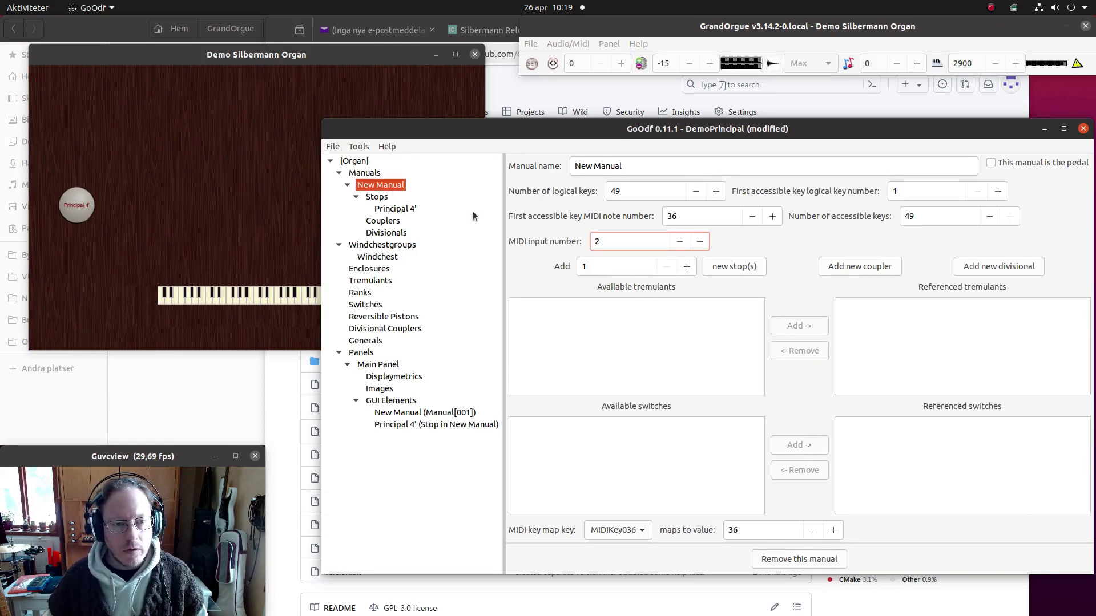
# Write the updated organ definition back to DemoPrincipal.organ.
pyautogui.click(335, 149)
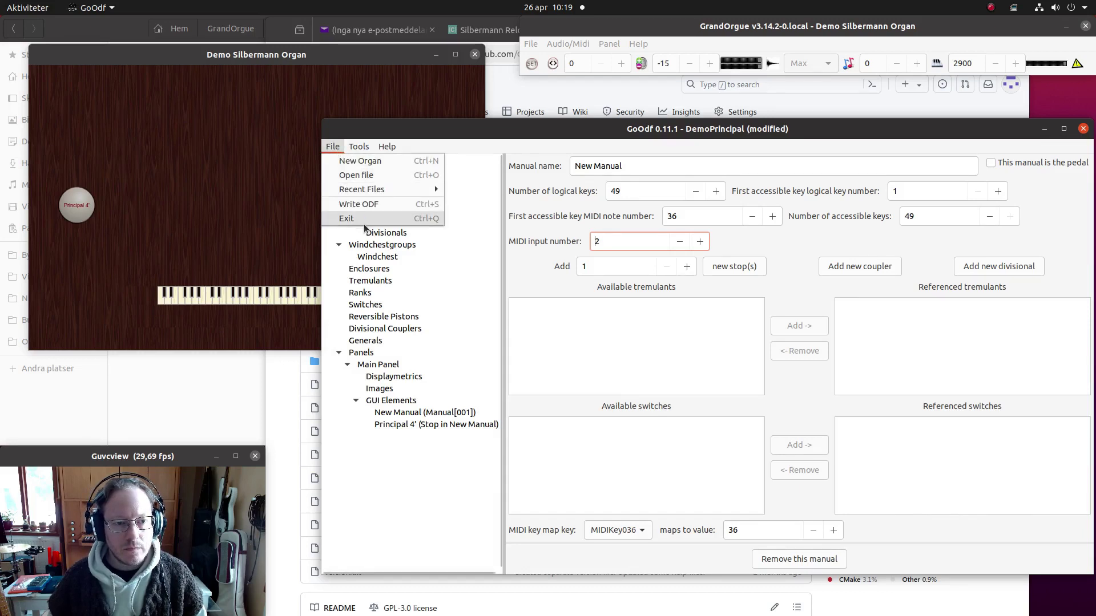
pyautogui.click(363, 204)
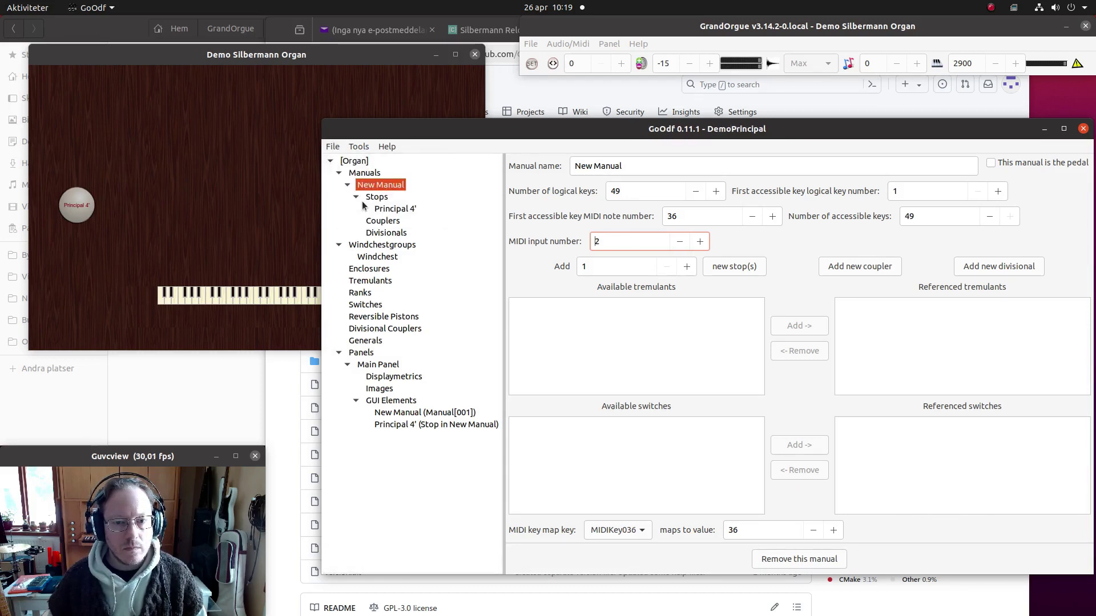
pyautogui.click(612, 27)
pyautogui.click(531, 45)
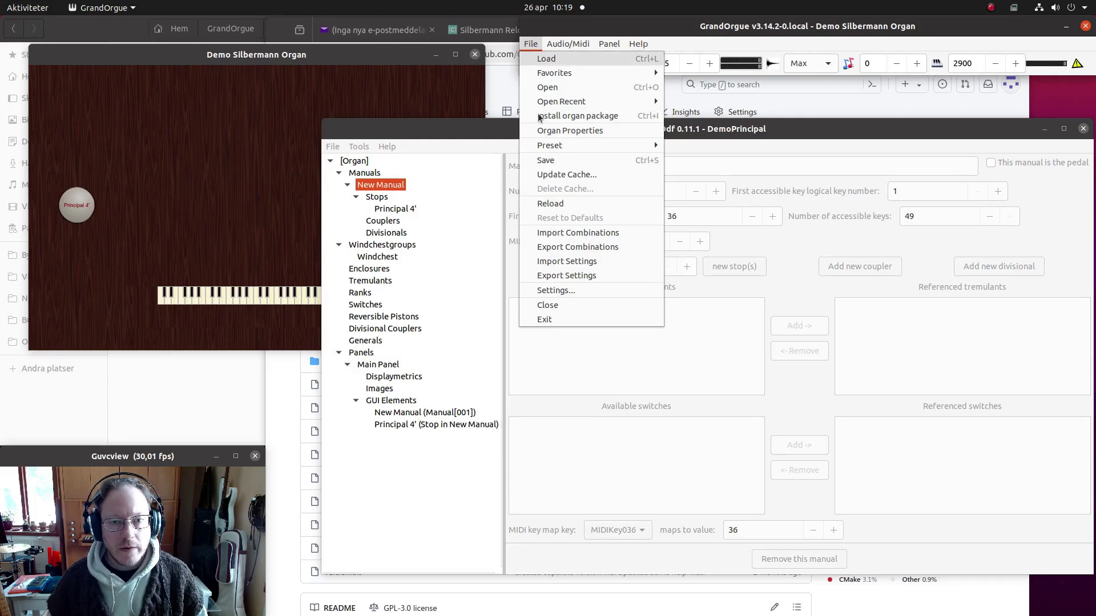
# Reload the updated organ in GrandOrgue and draw the Principal 4' stop to play keys.
pyautogui.click(542, 204)
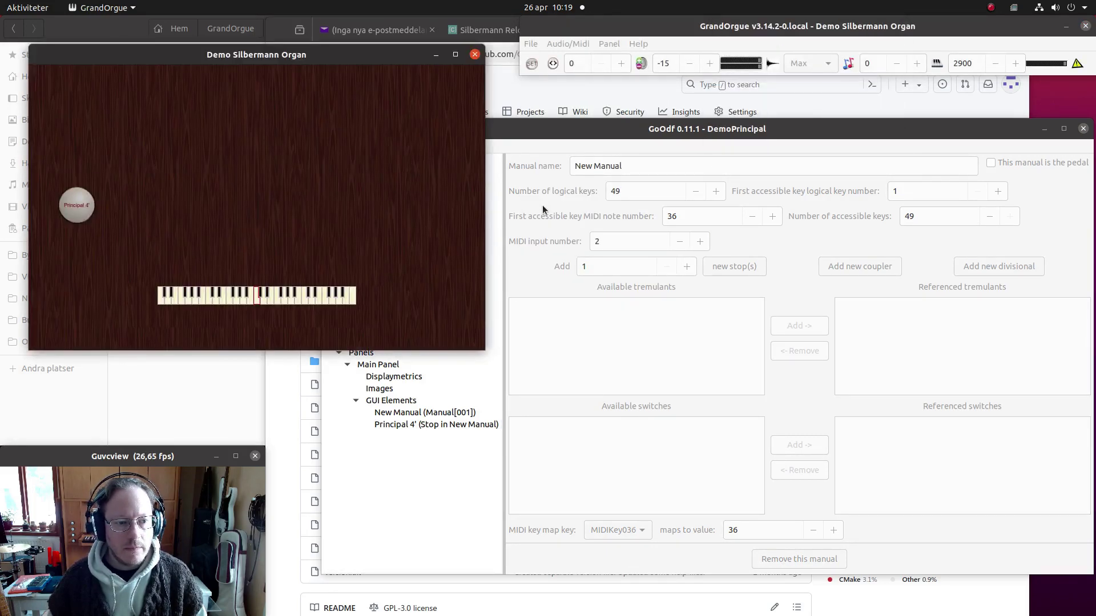
pyautogui.click(87, 204)
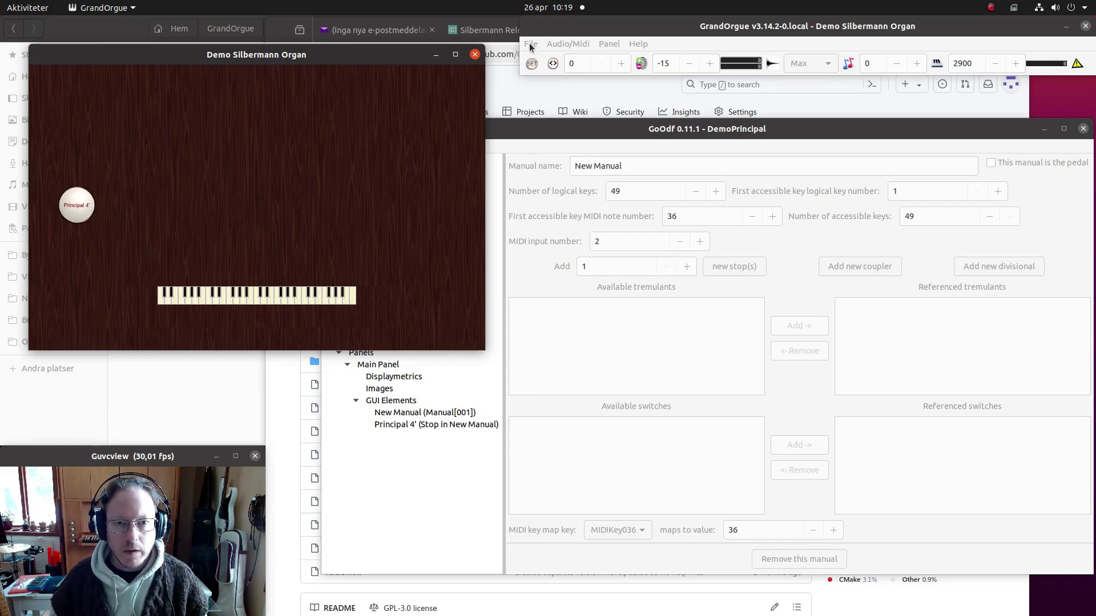
pyautogui.click(468, 30)
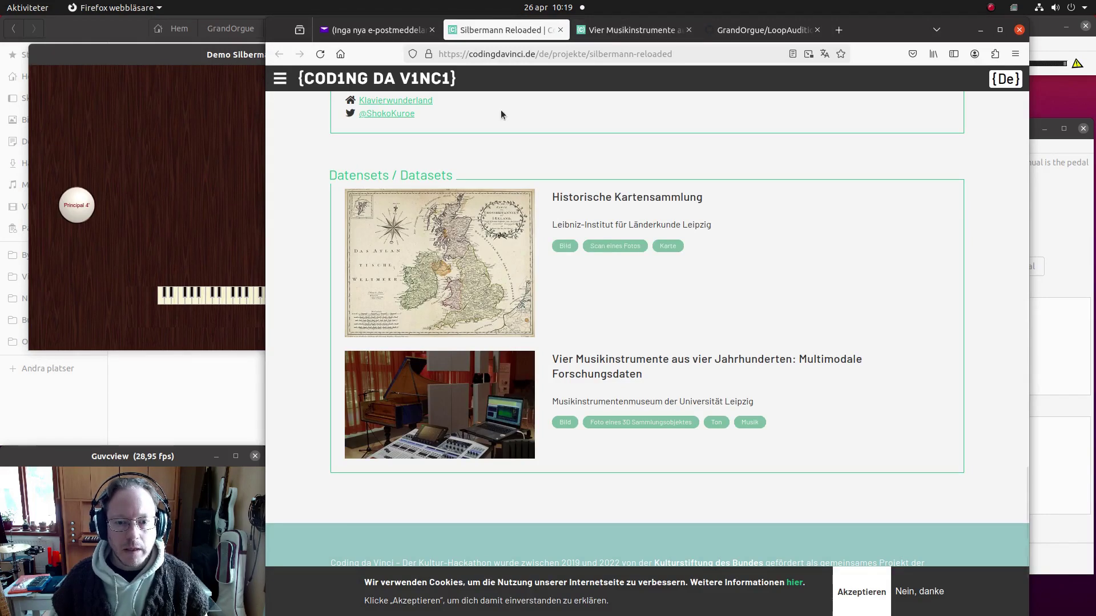
# Check the Grand Orgue sampleset email, then go through Silbermann Reloaded to the Vier Musikinstrumente dataset page.
pyautogui.click(385, 32)
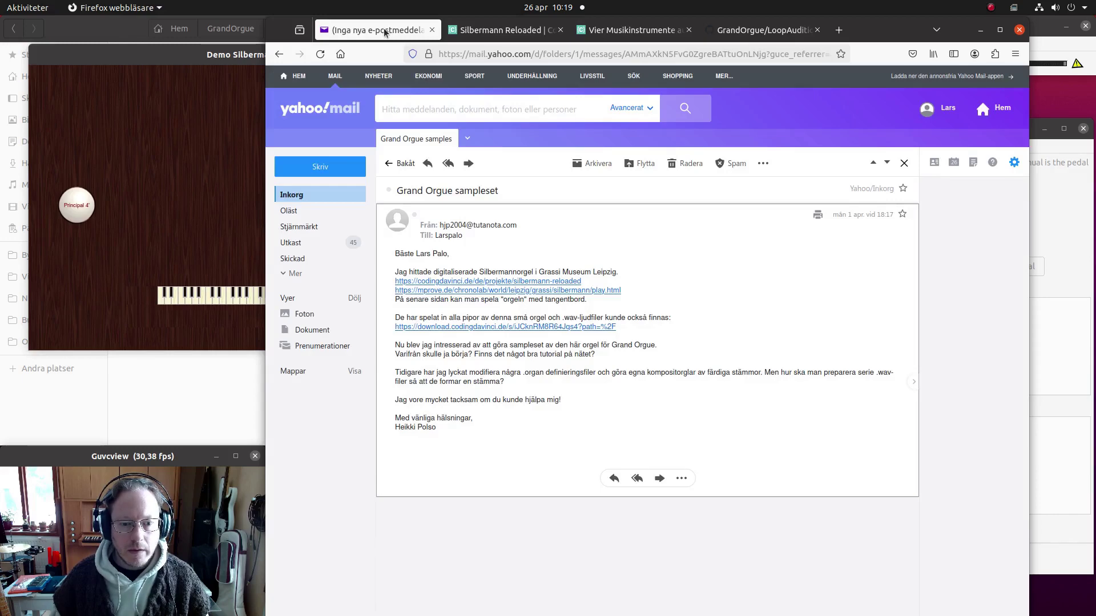
pyautogui.click(490, 31)
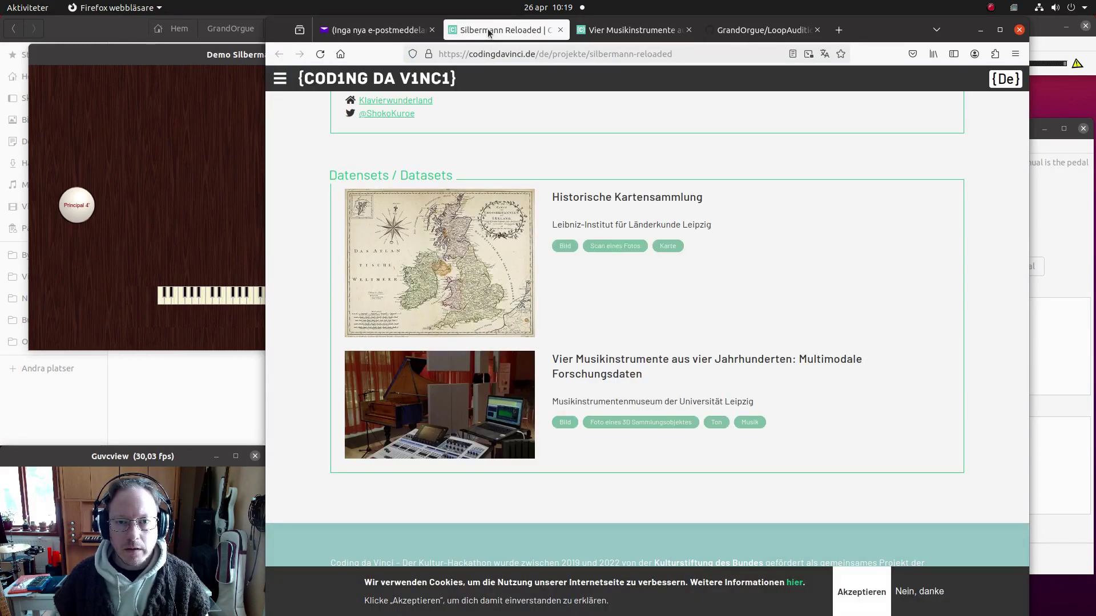
pyautogui.click(620, 29)
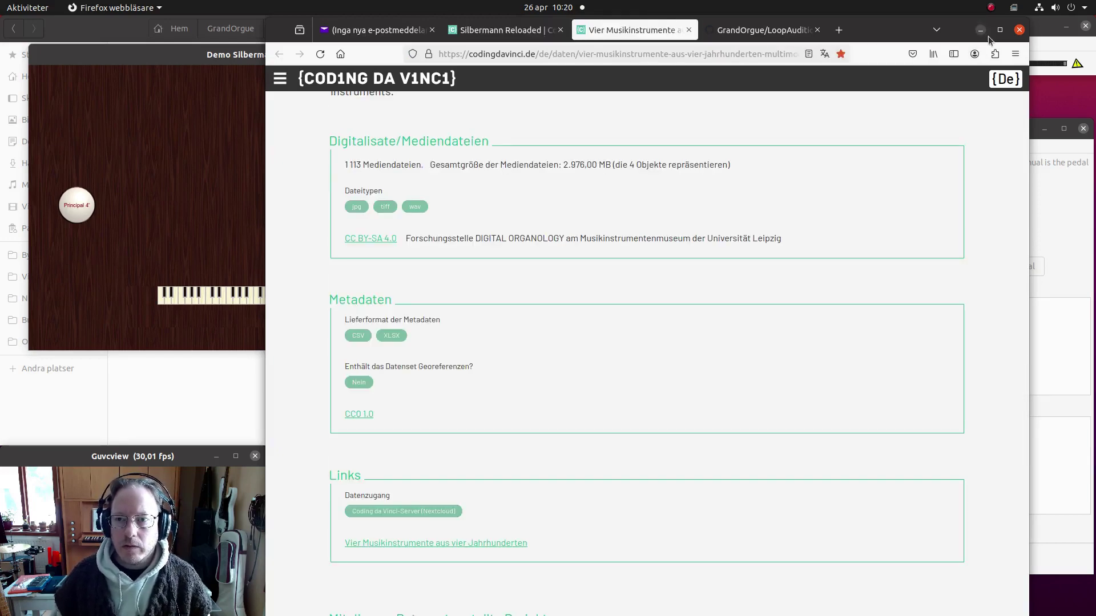
pyautogui.click(992, 8)
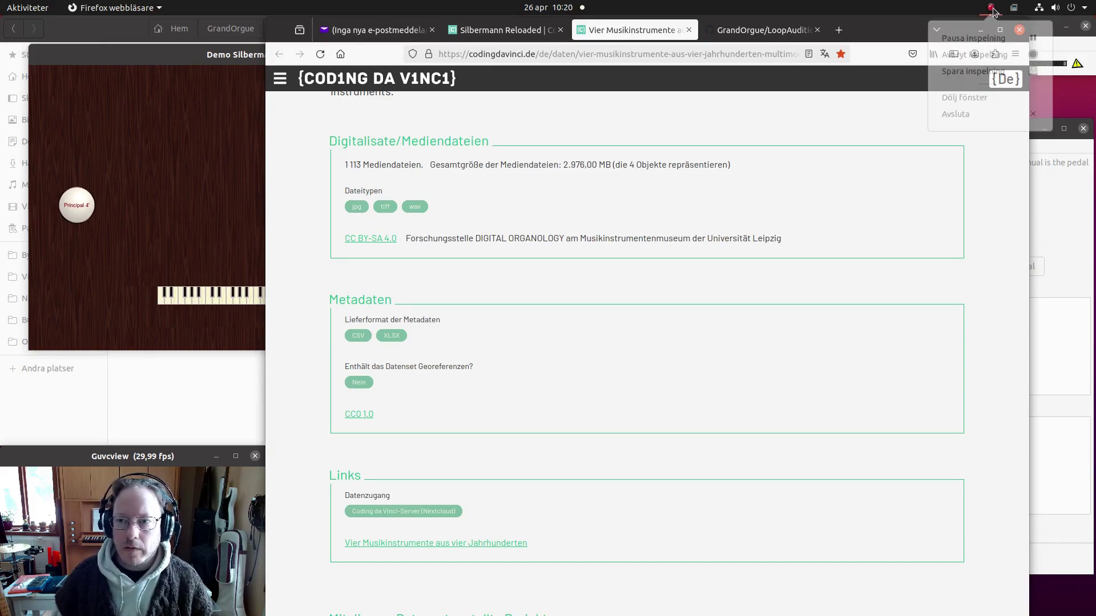